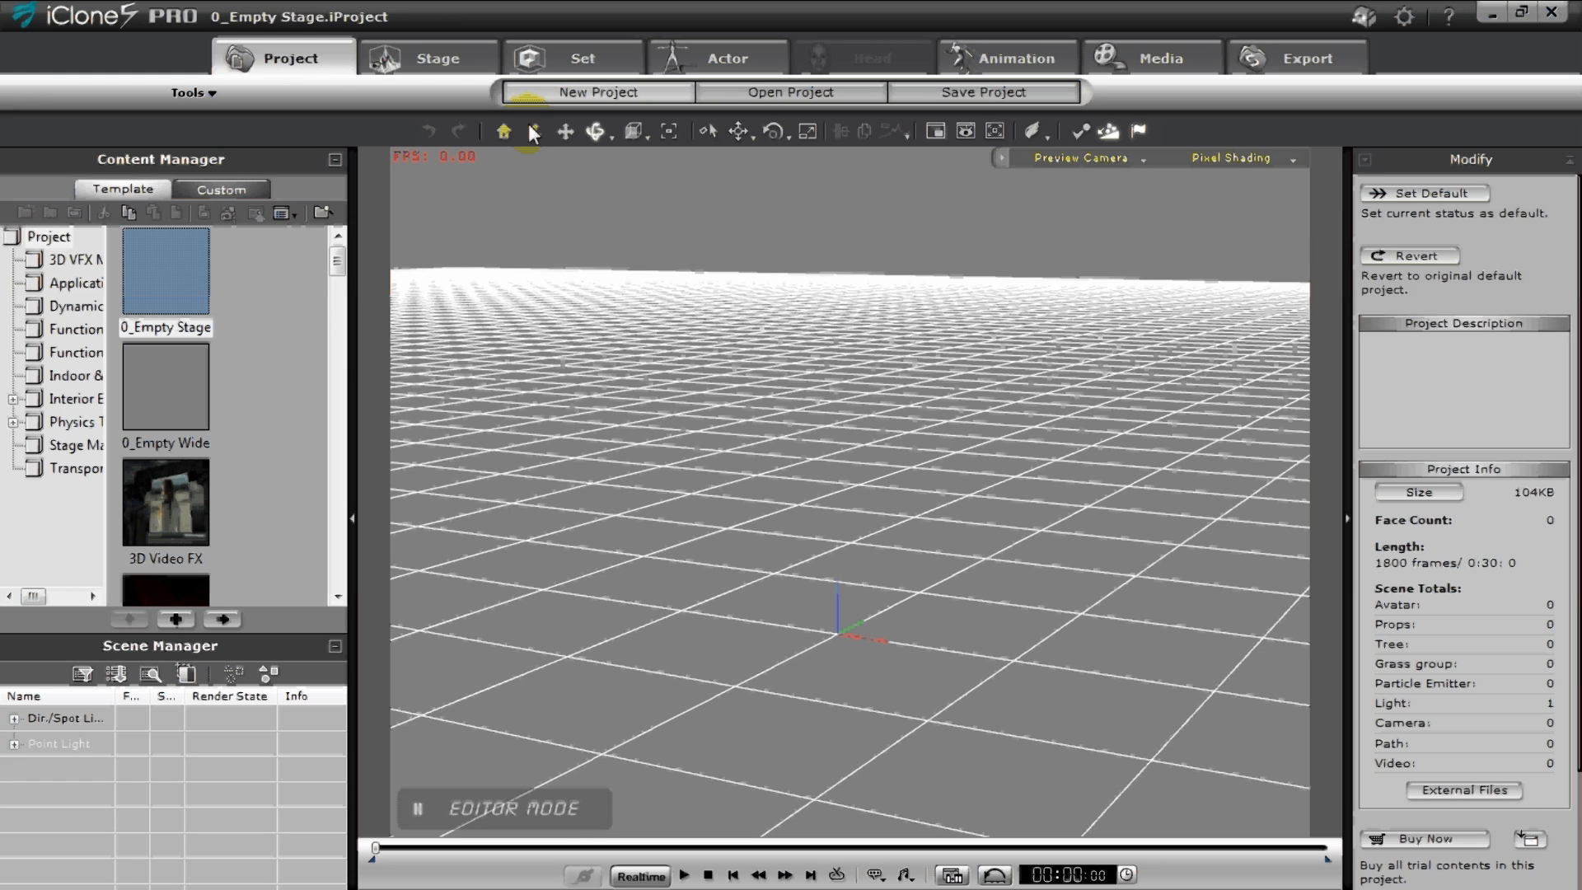
# - Add the Infinite Plane physics prop from the template prop library to the empty stage
pyautogui.moveTo(722, 479); pyautogui.dragTo(746, 454)
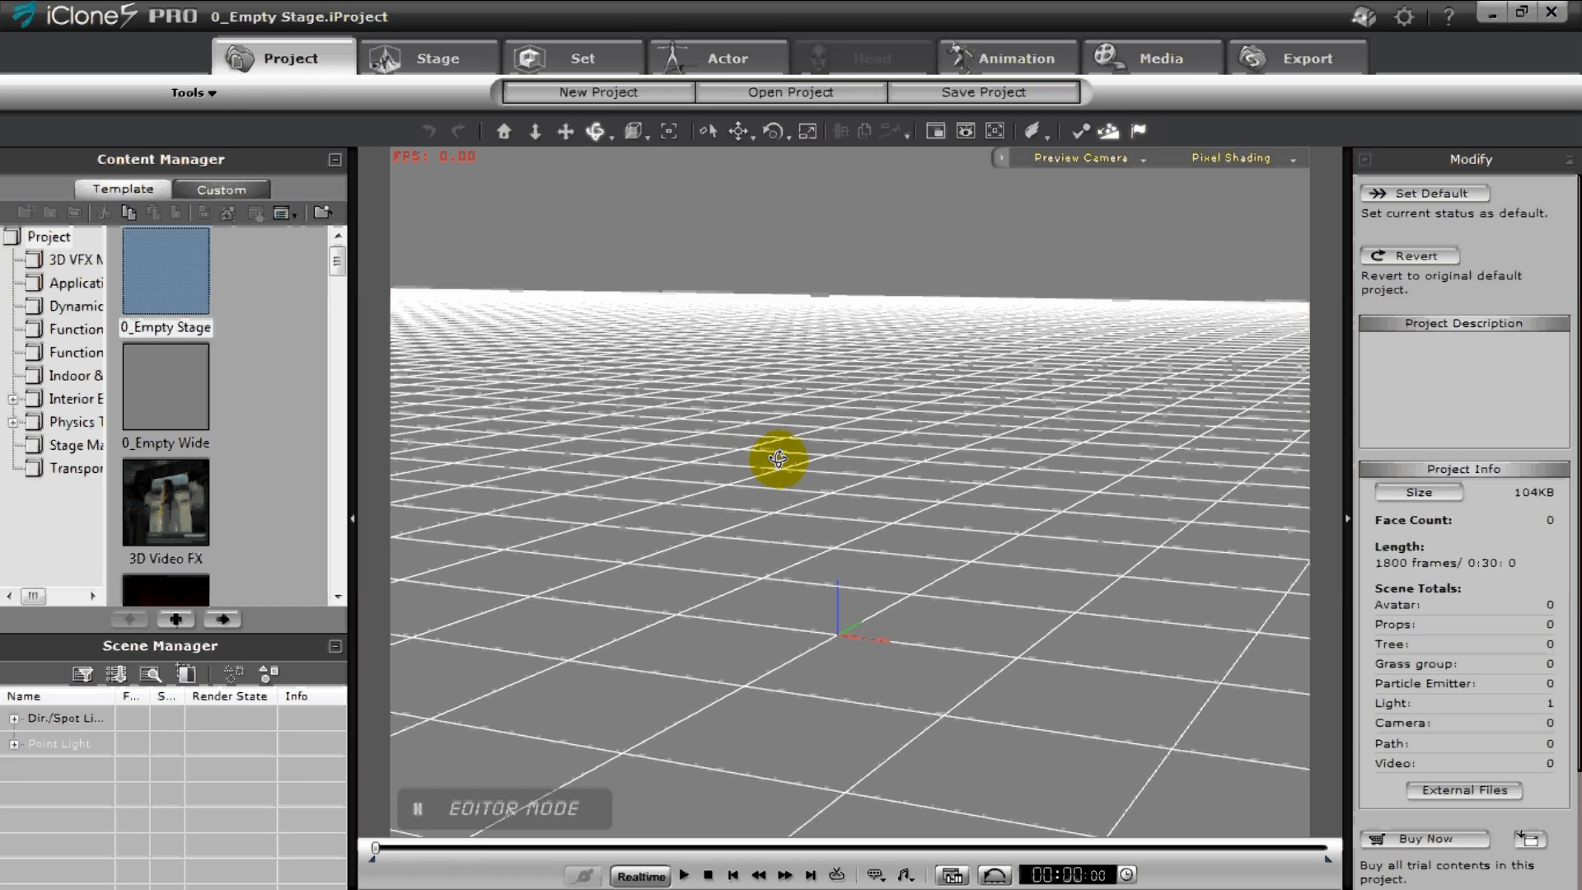
pyautogui.moveTo(966, 481); pyautogui.dragTo(972, 429)
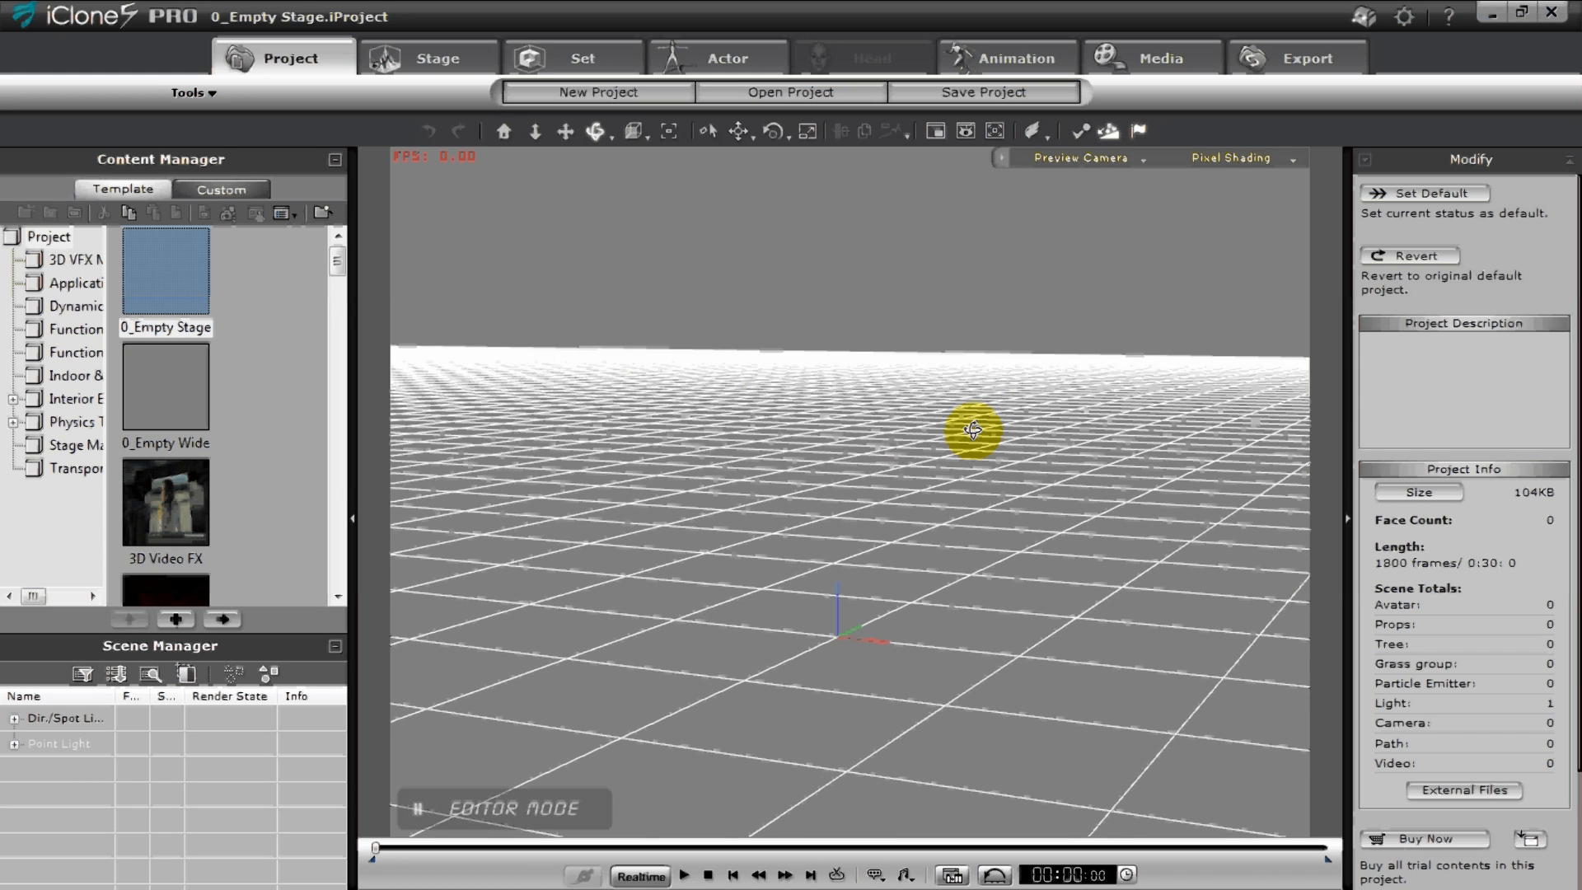
pyautogui.click(589, 66)
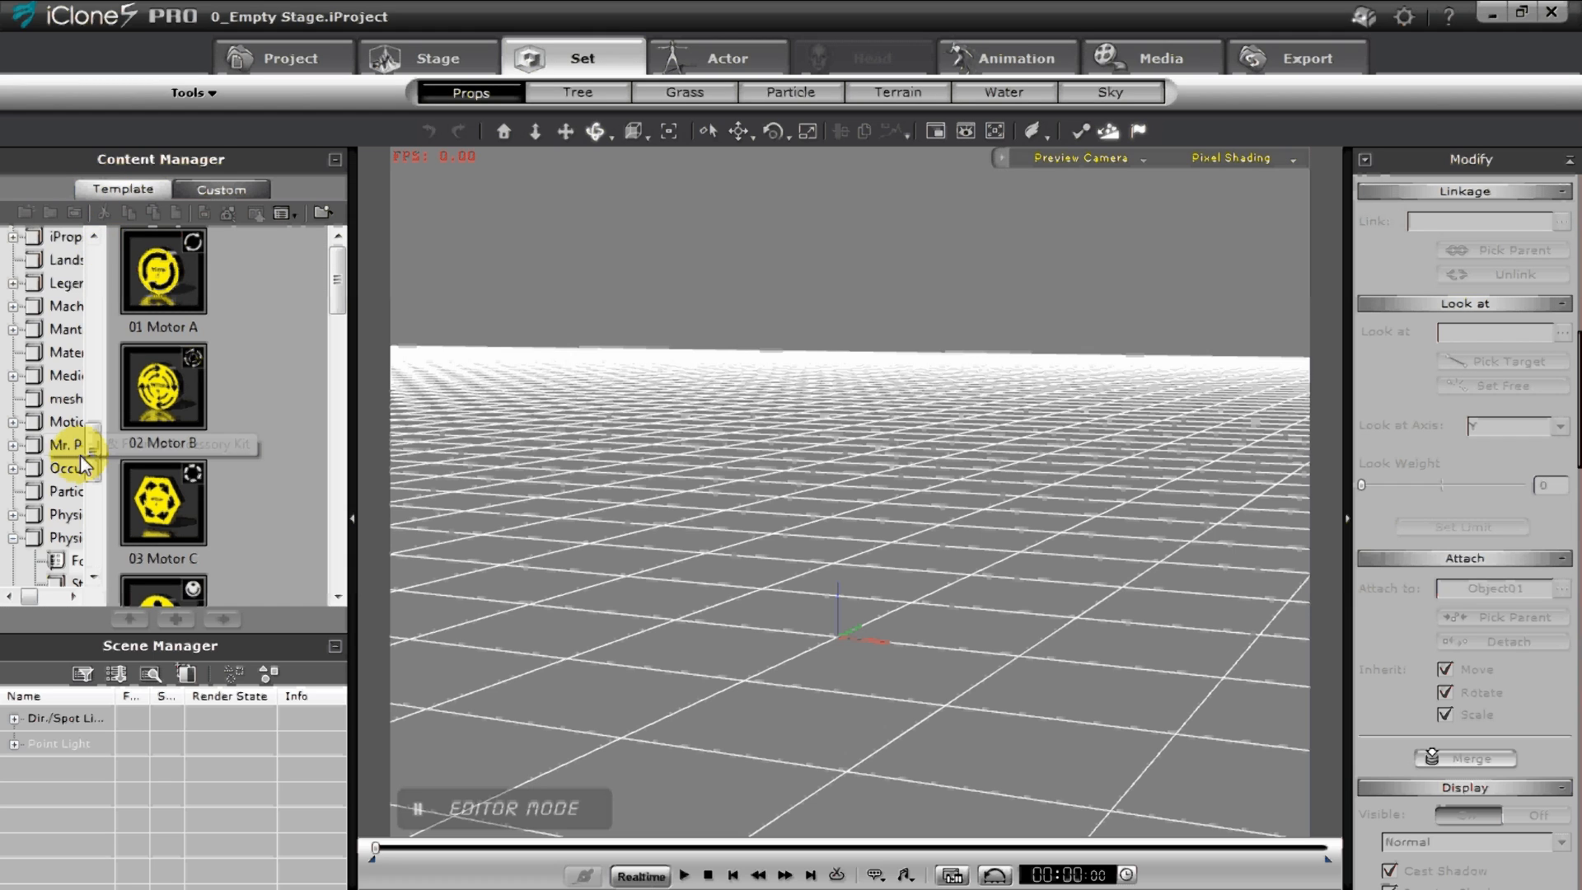
pyautogui.click(43, 513)
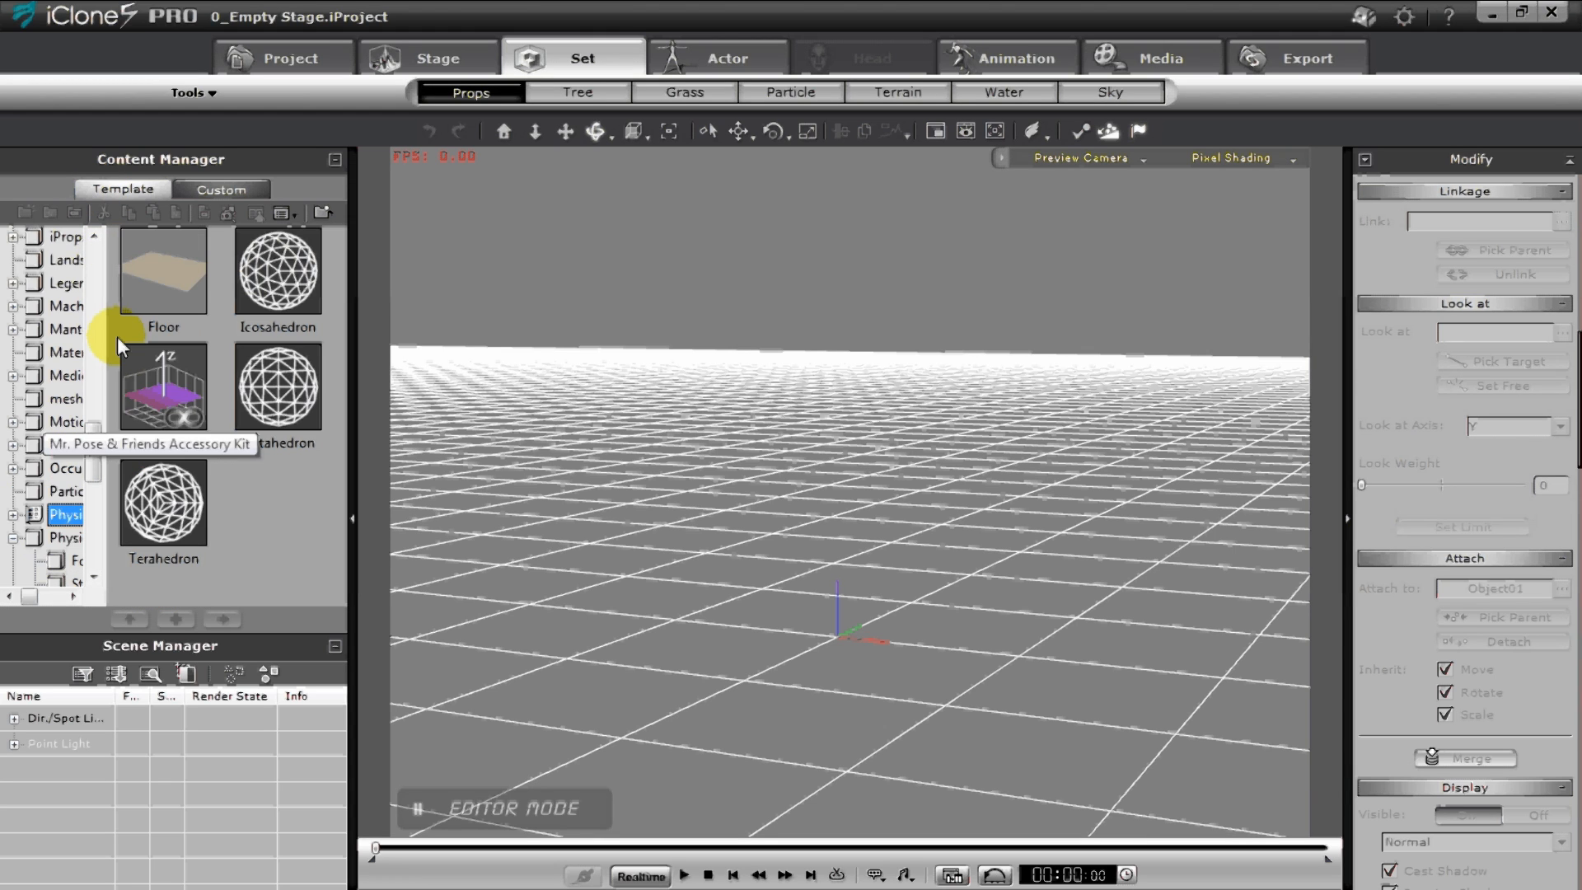
pyautogui.doubleClick(151, 392)
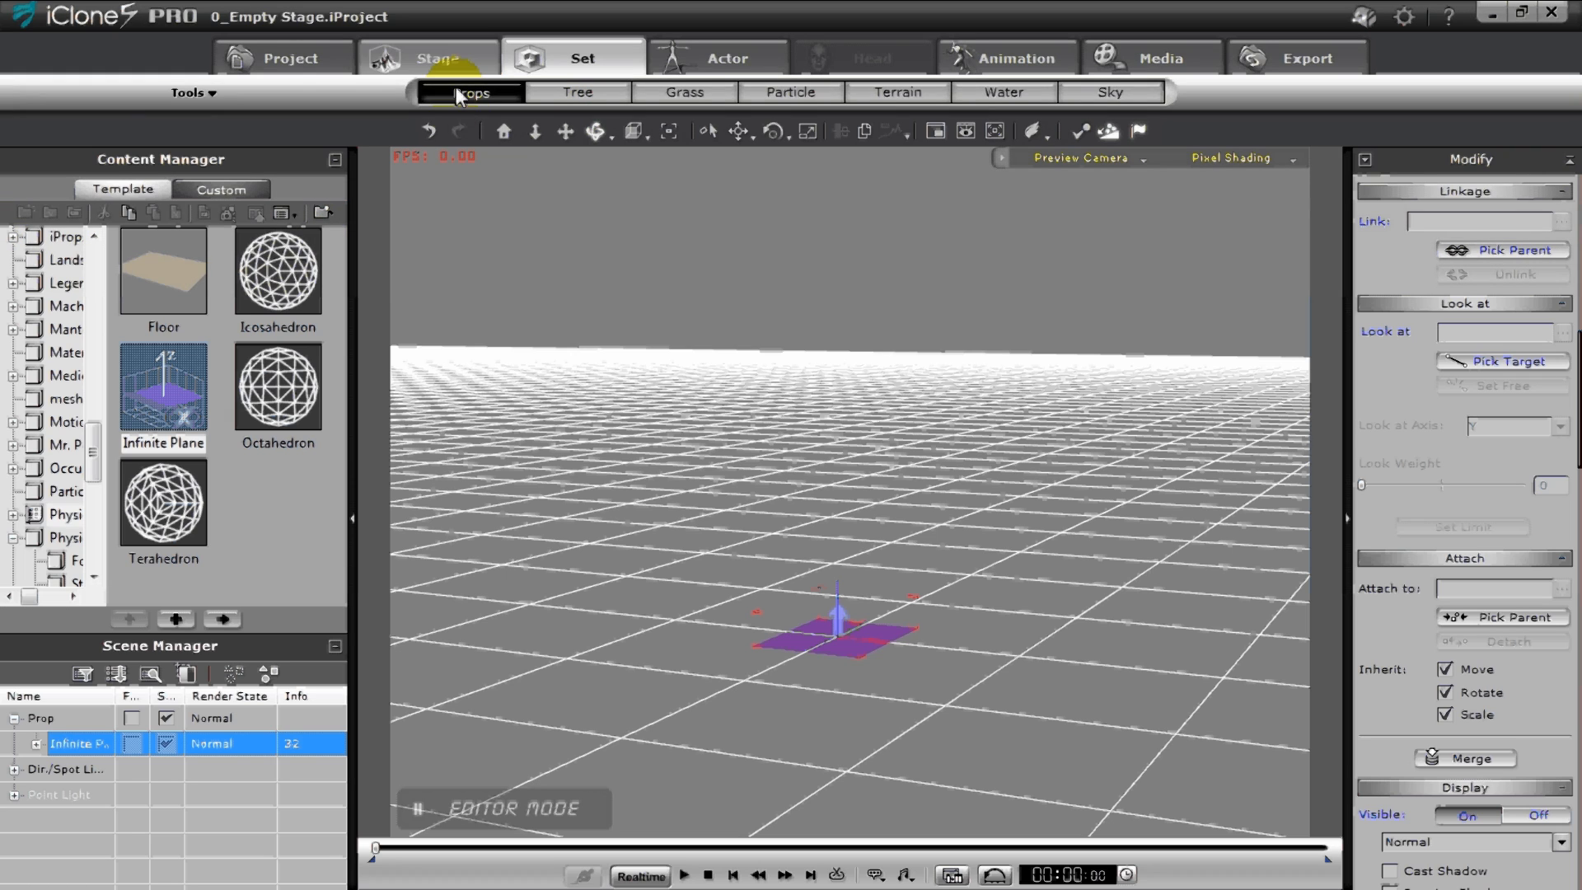
# - Add the segway prop from the custom R2D2 folder to the scene and view its front
pyautogui.click(207, 195)
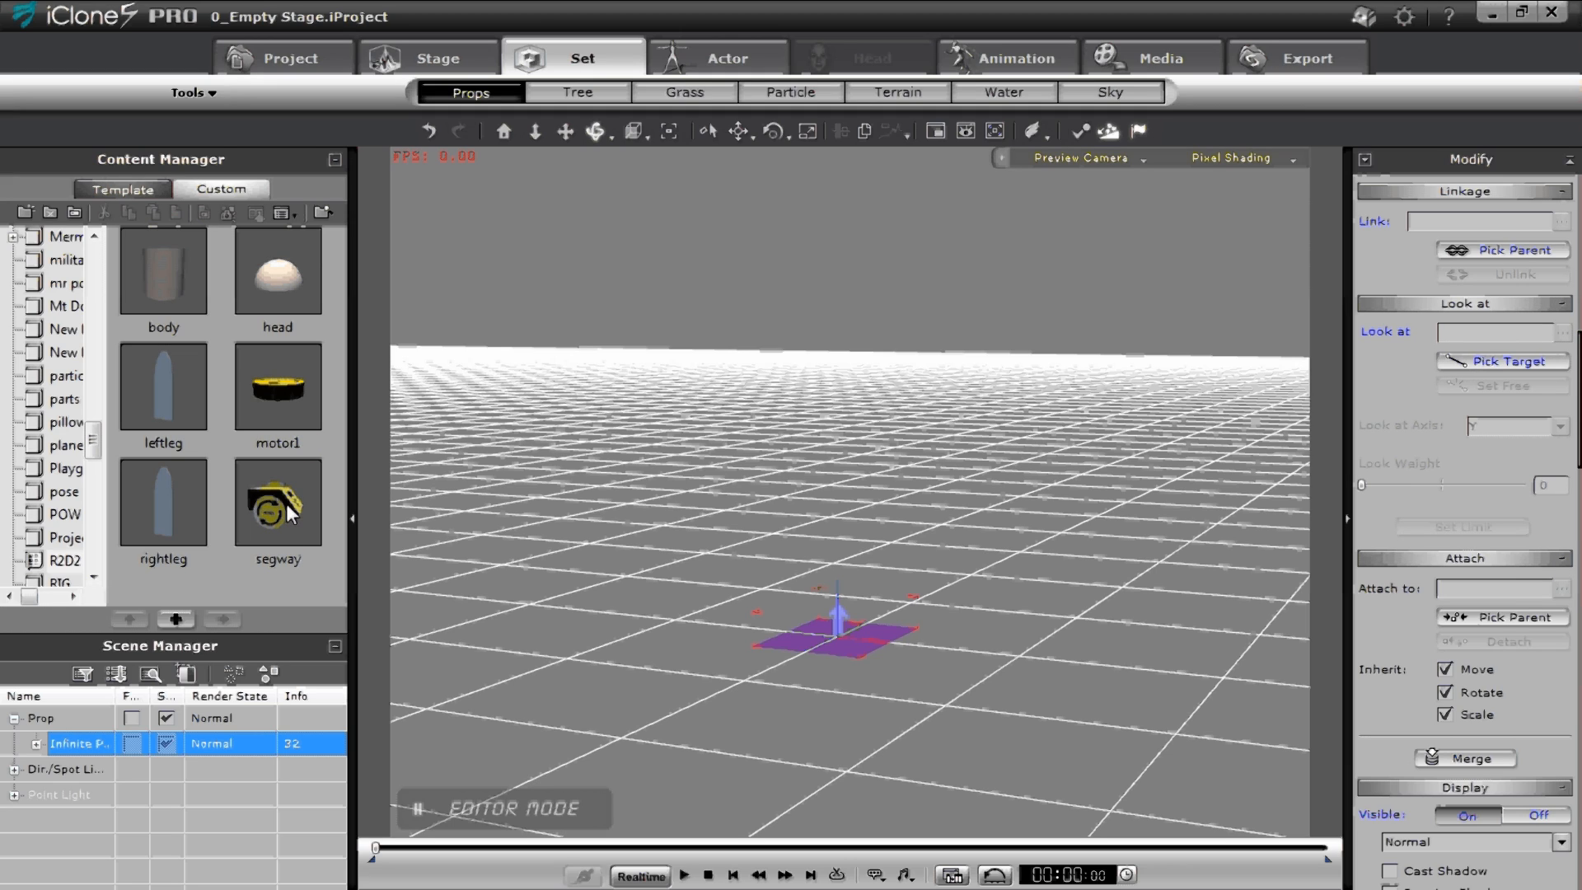
pyautogui.doubleClick(286, 503)
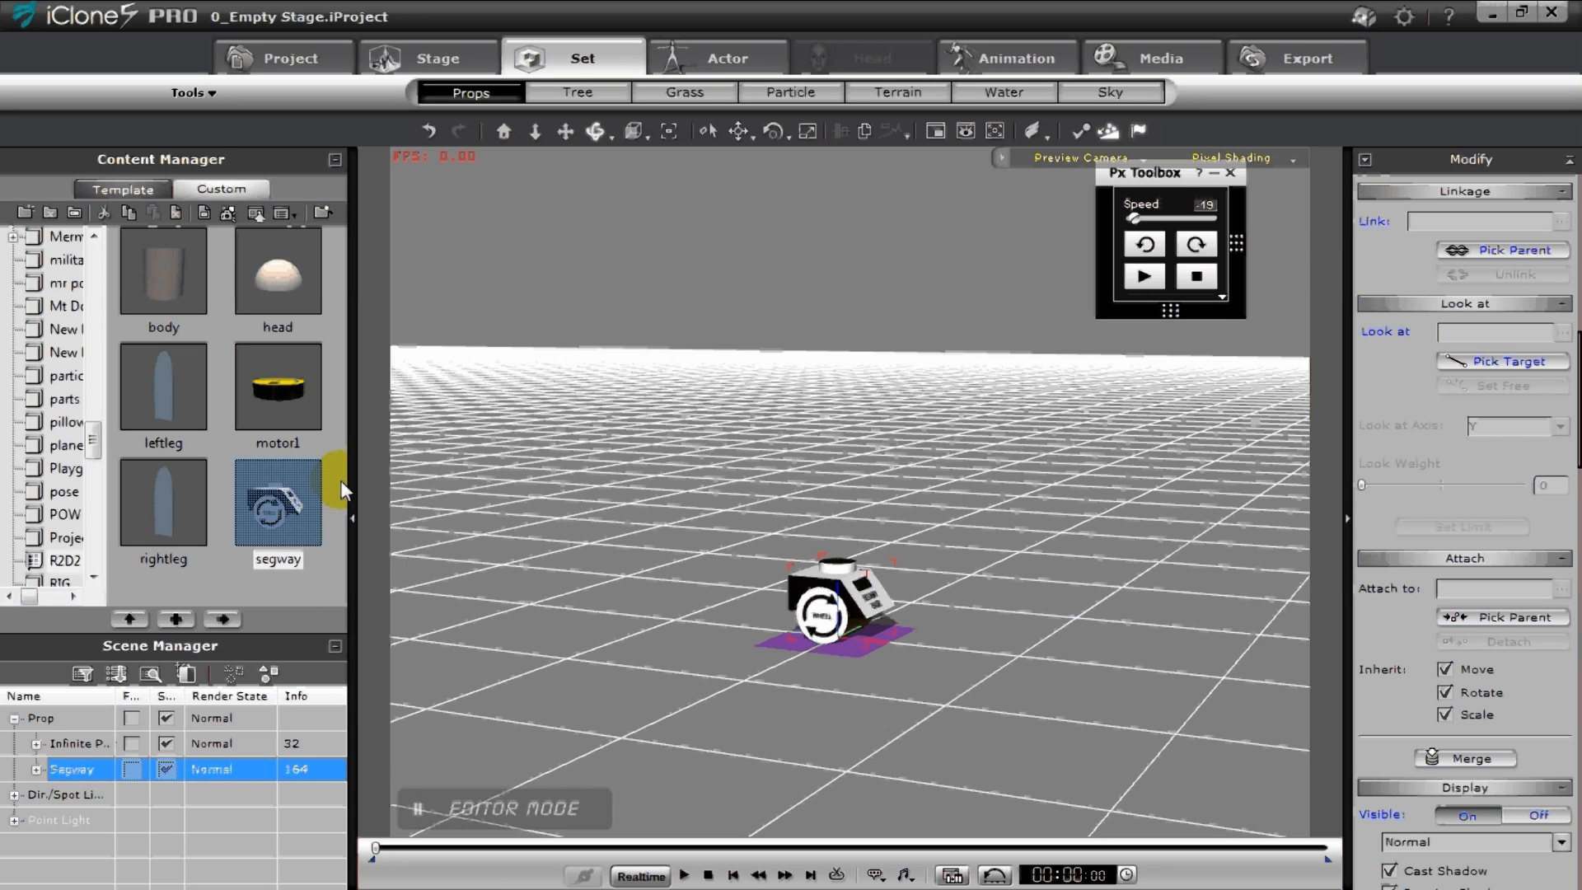
pyautogui.click(581, 132)
pyautogui.moveTo(639, 170); pyautogui.dragTo(895, 420)
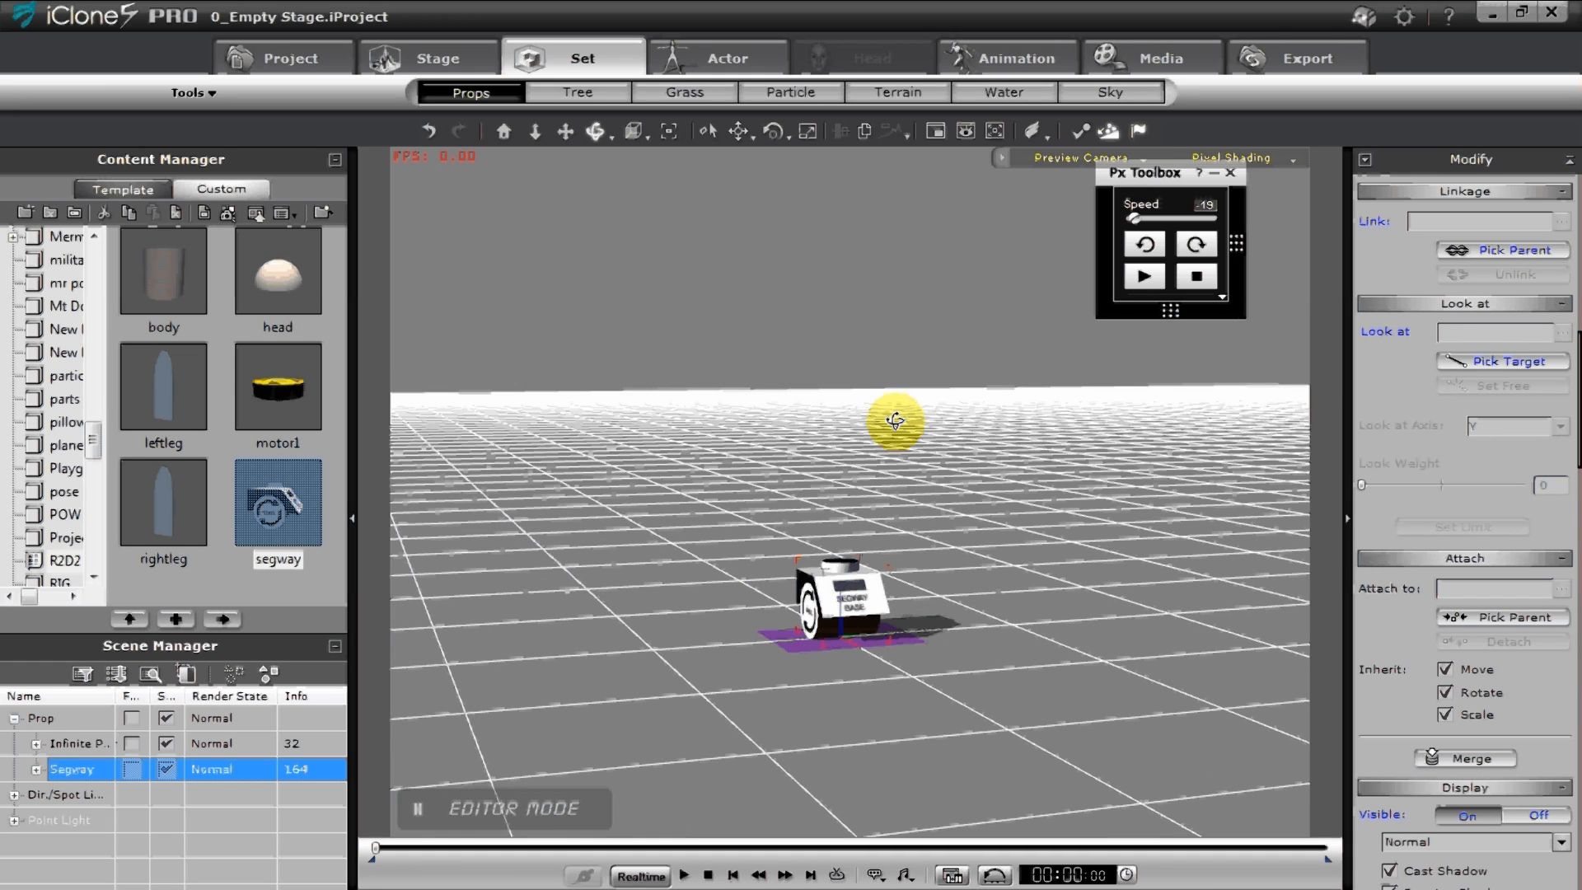
# - Test-drive the segway in the simulation at speed 3, turning it both ways, and stop playback
pyautogui.moveTo(1143, 173); pyautogui.dragTo(438, 170)
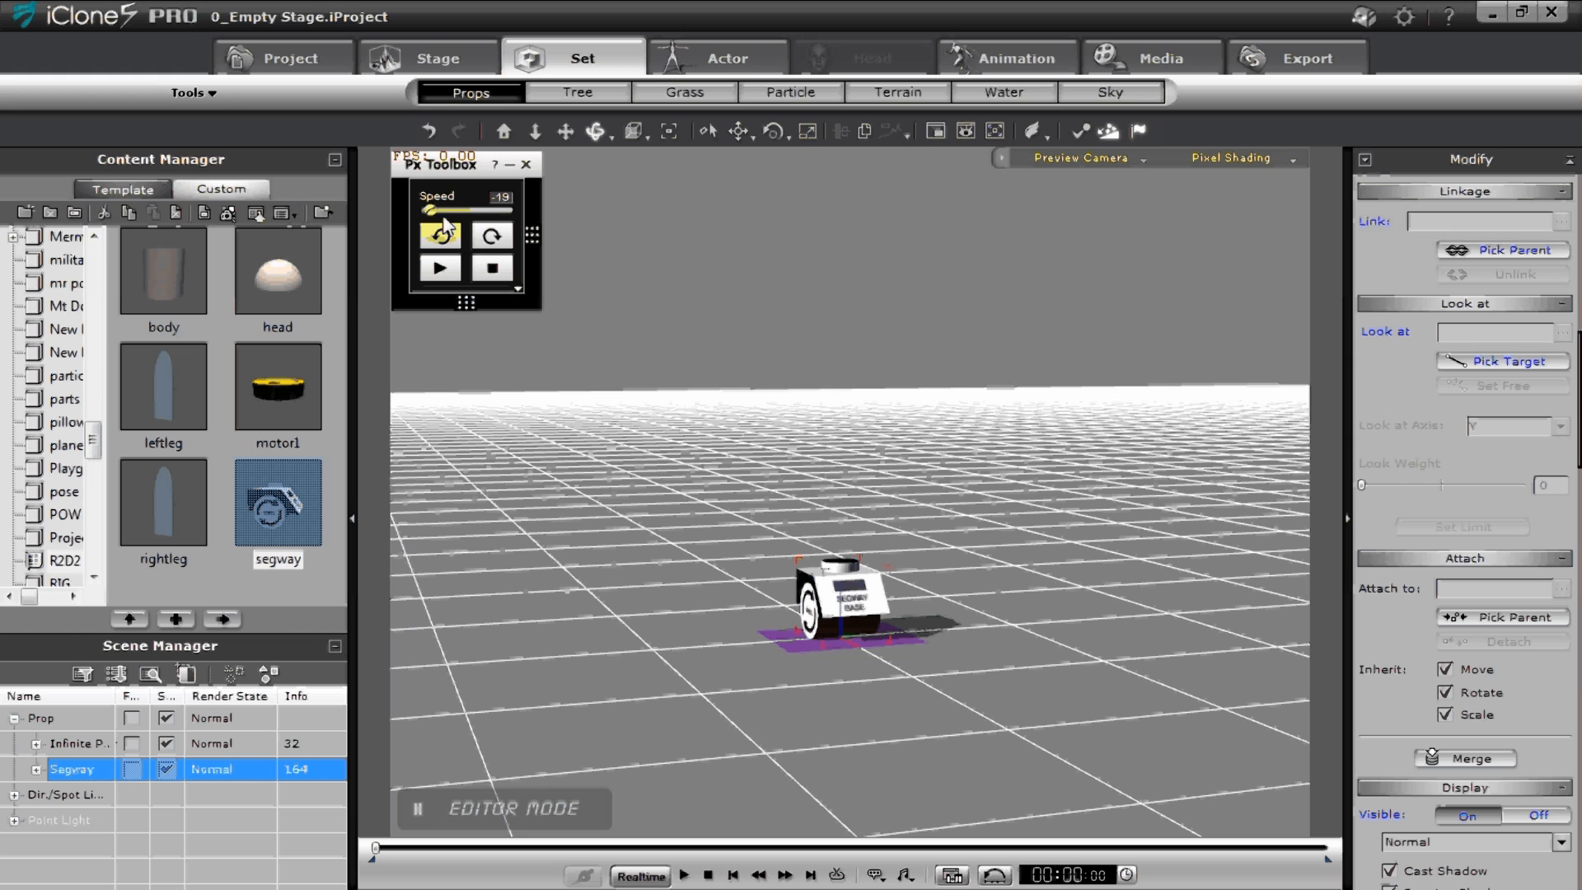
pyautogui.moveTo(434, 209)
pyautogui.mouseDown()
pyautogui.moveTo(497, 225)
pyautogui.moveTo(458, 211)
pyautogui.mouseUp()
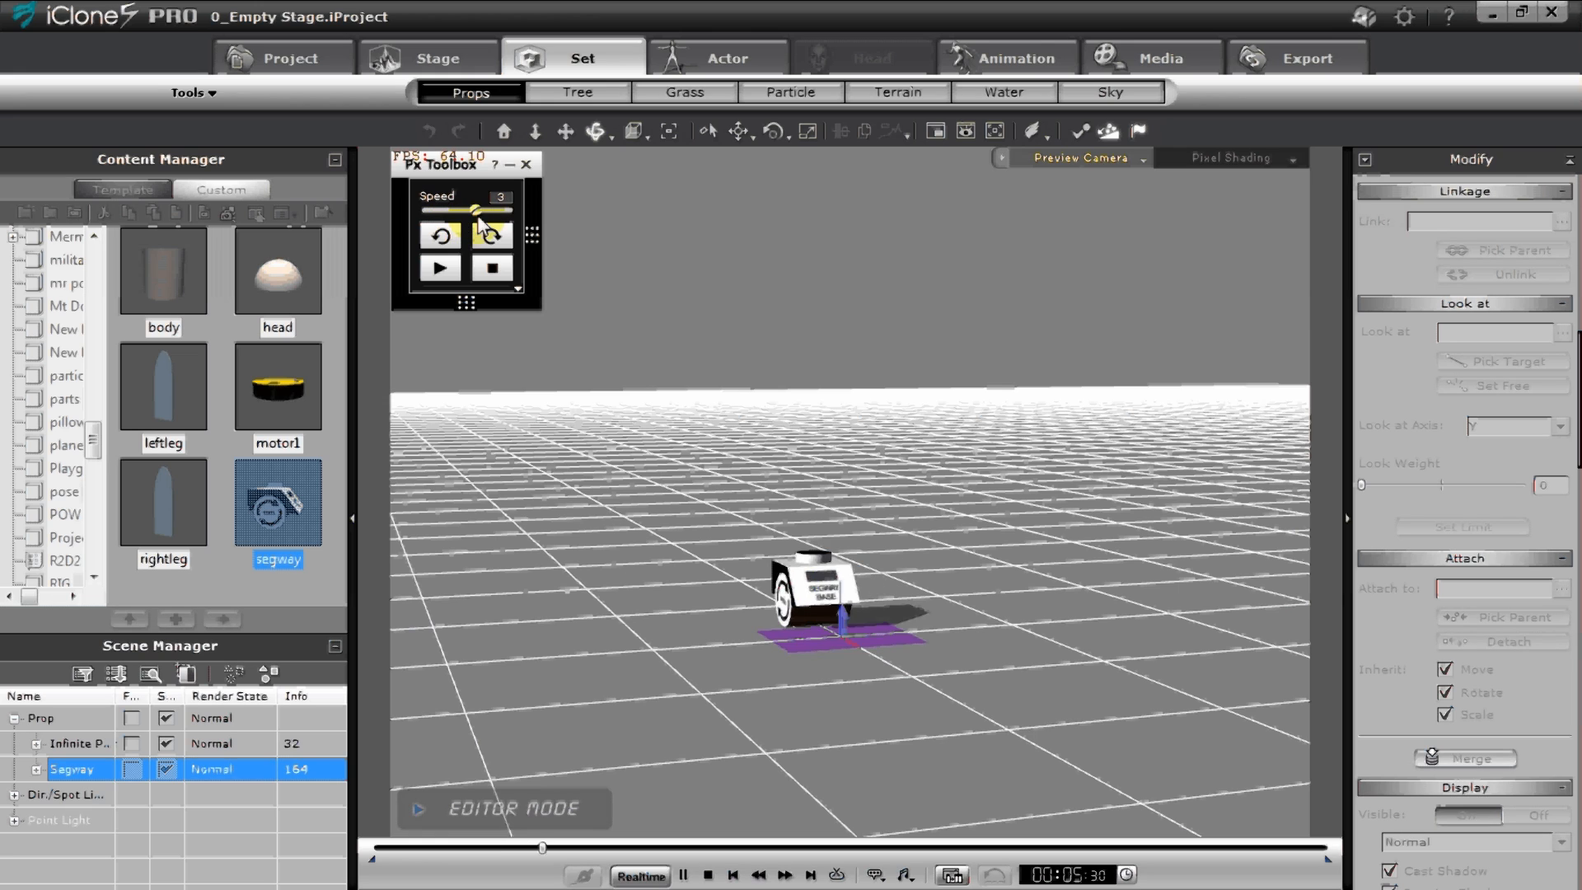
pyautogui.click(486, 242)
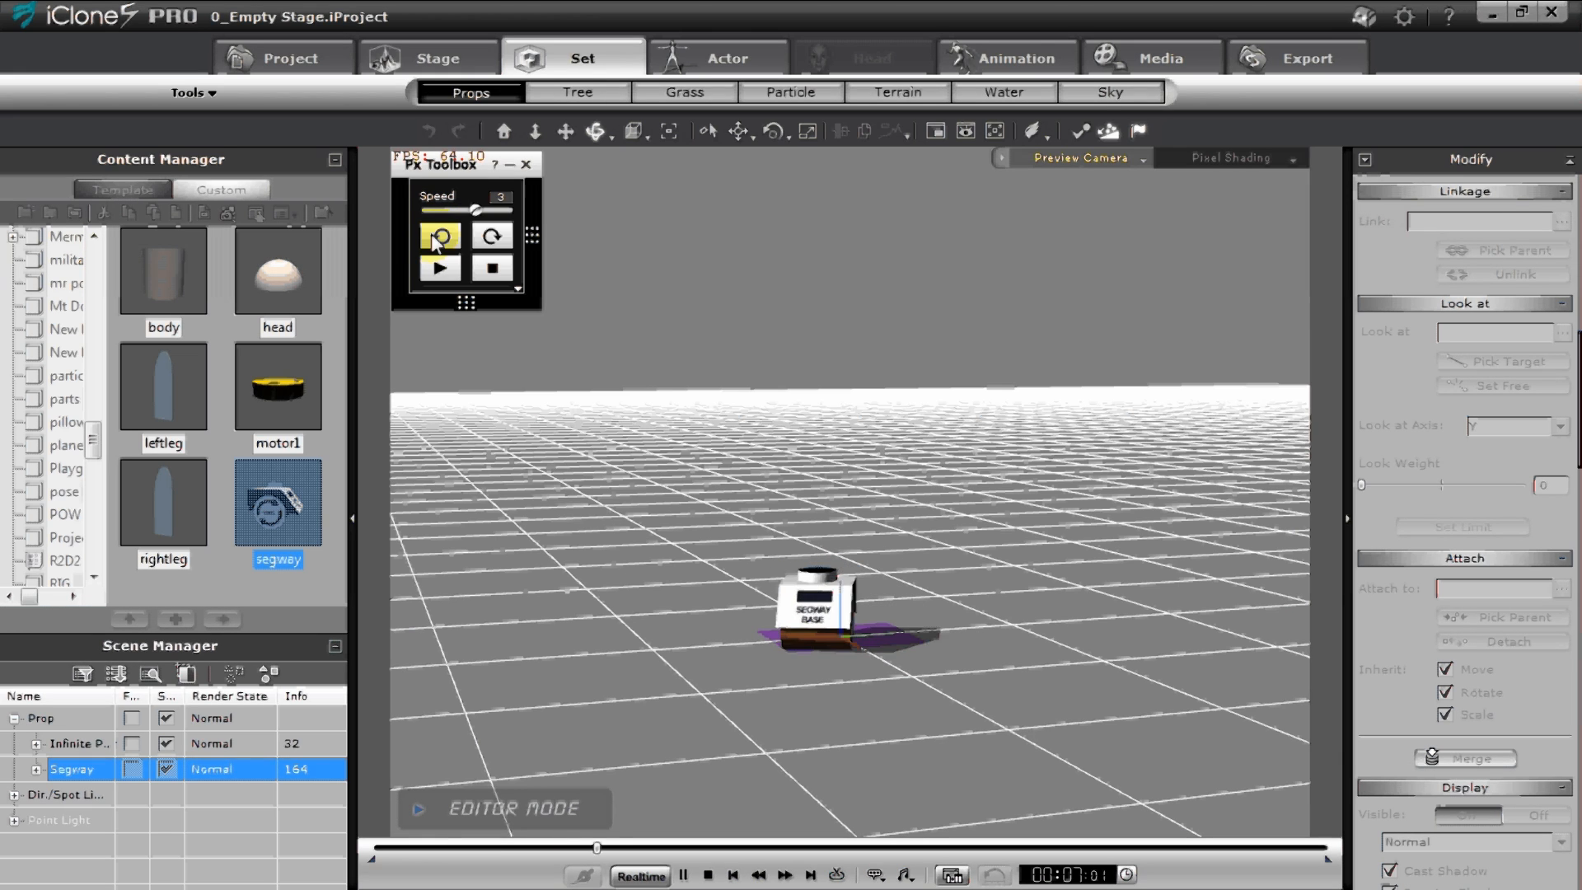
pyautogui.click(492, 239)
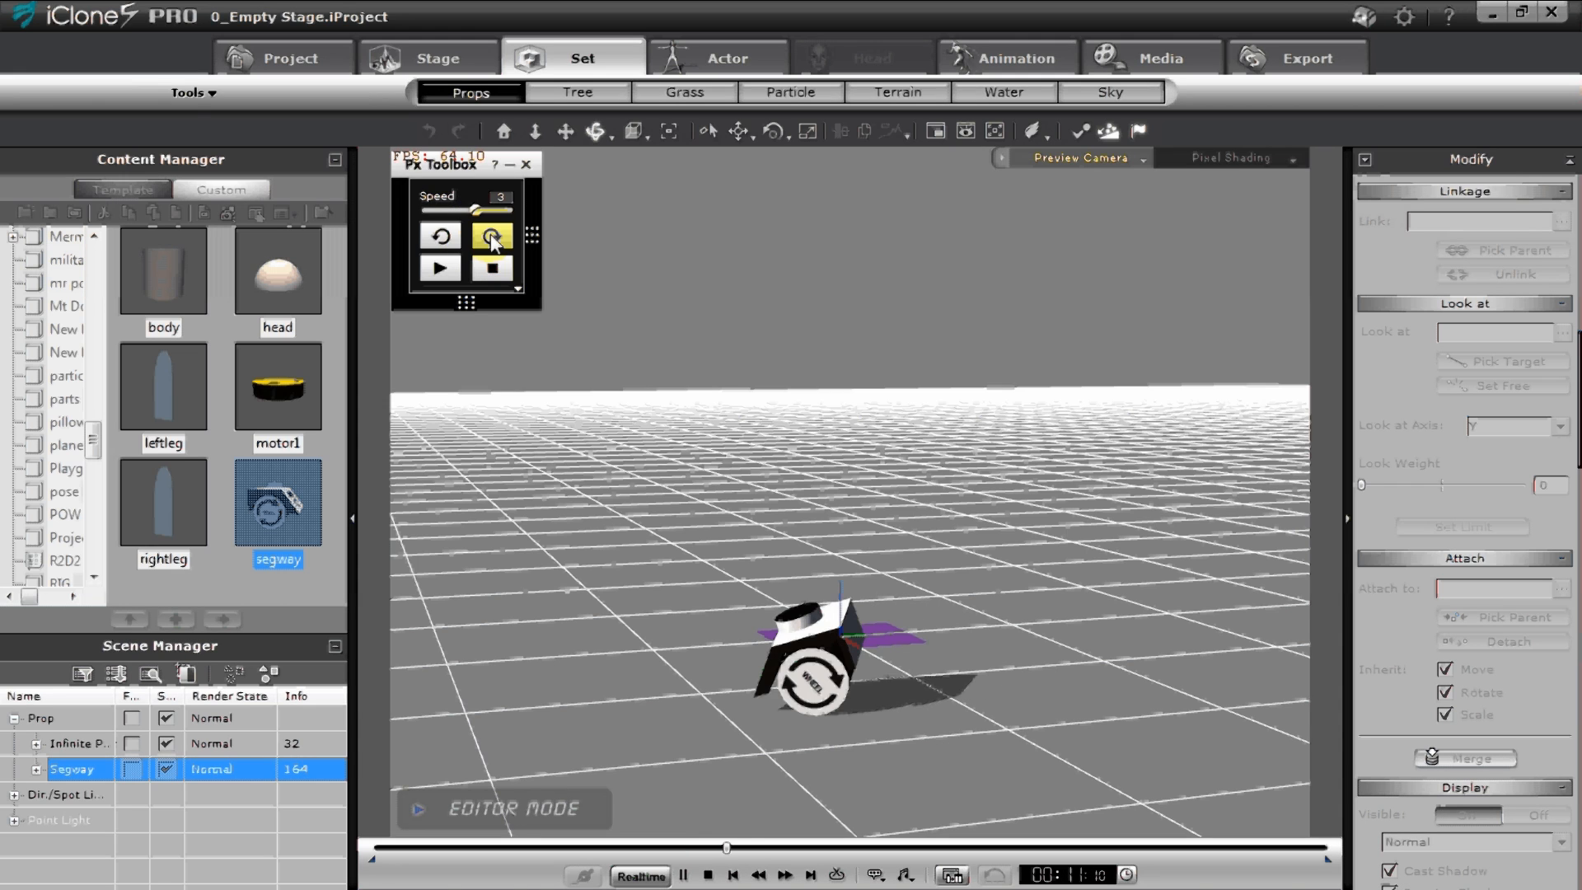
pyautogui.click(706, 876)
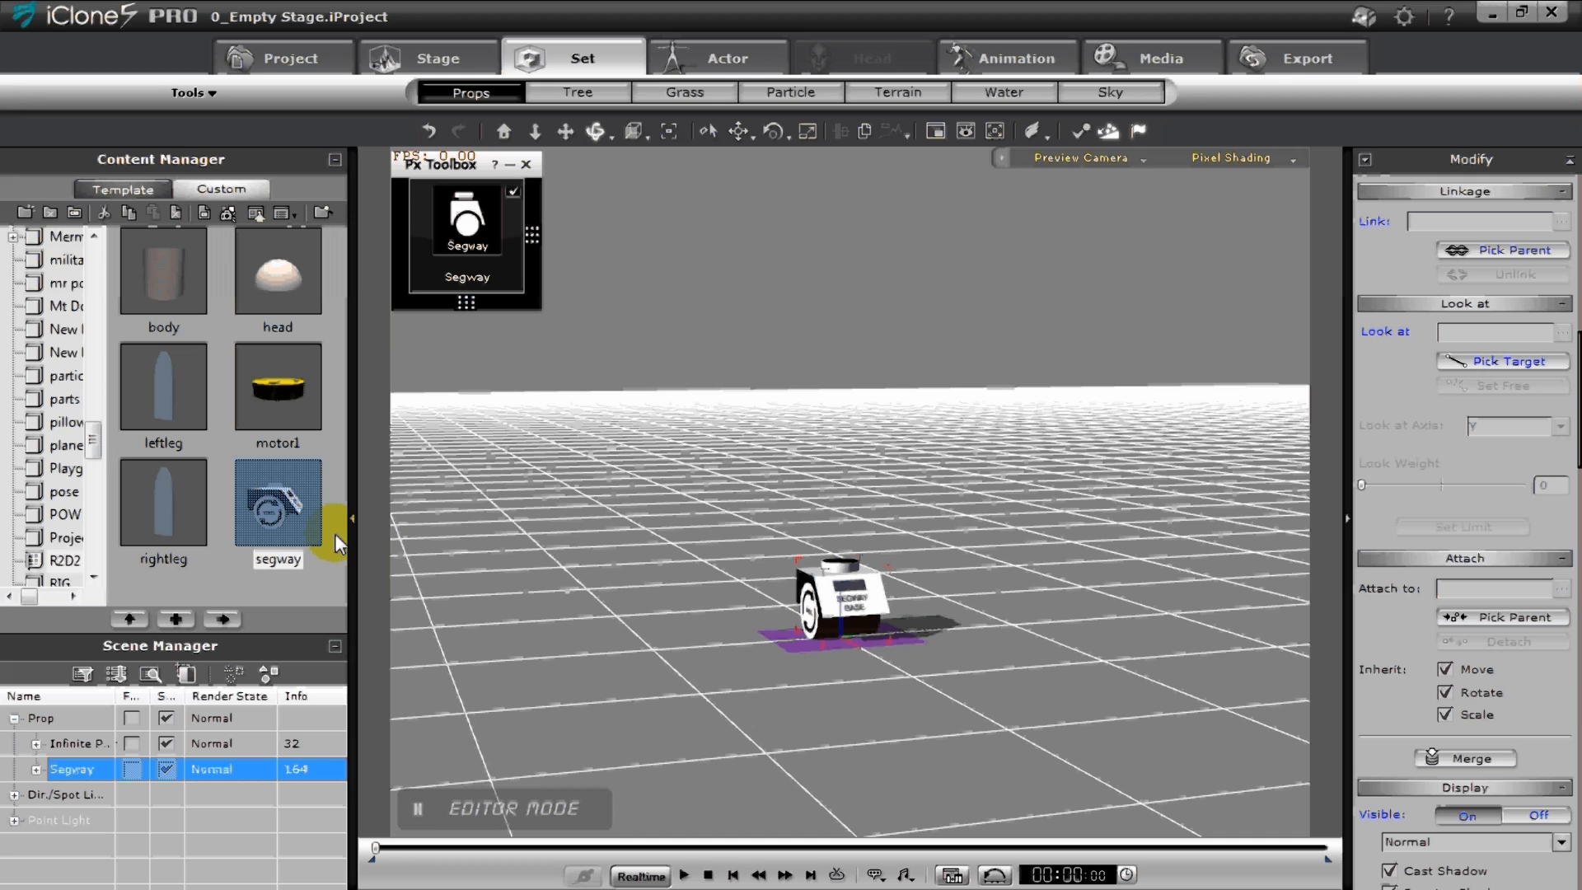
# - Add the motor1 prop from the custom R2D2 folder, place its toolbox beside the segway's, and open the motor's settings
pyautogui.doubleClick(288, 387)
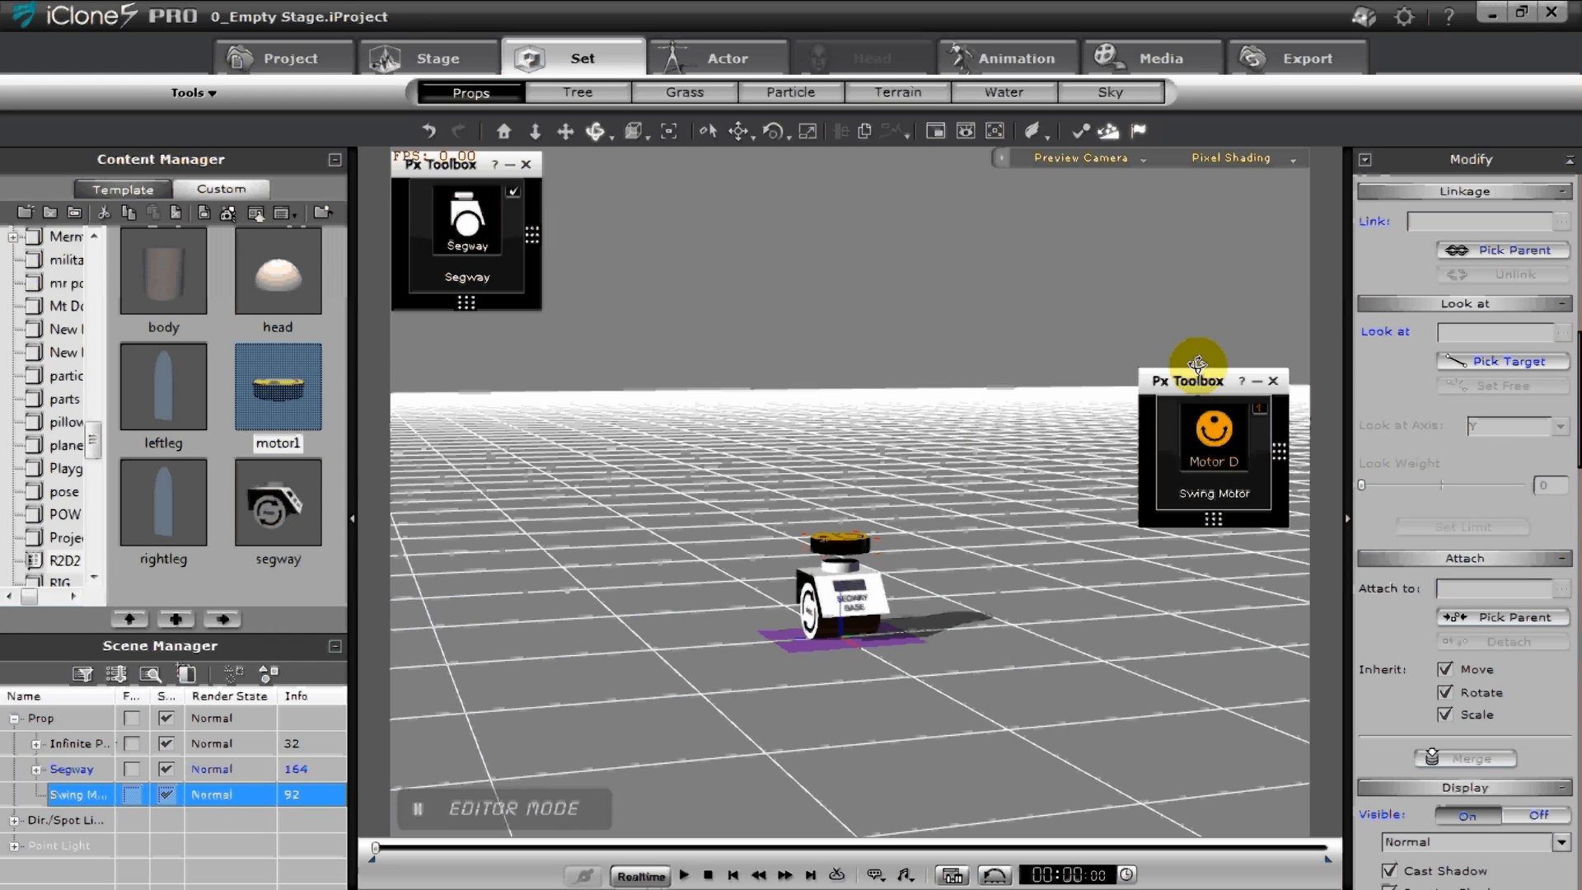
pyautogui.moveTo(1198, 381); pyautogui.dragTo(576, 161)
pyautogui.moveTo(608, 215)
pyautogui.click(668, 287)
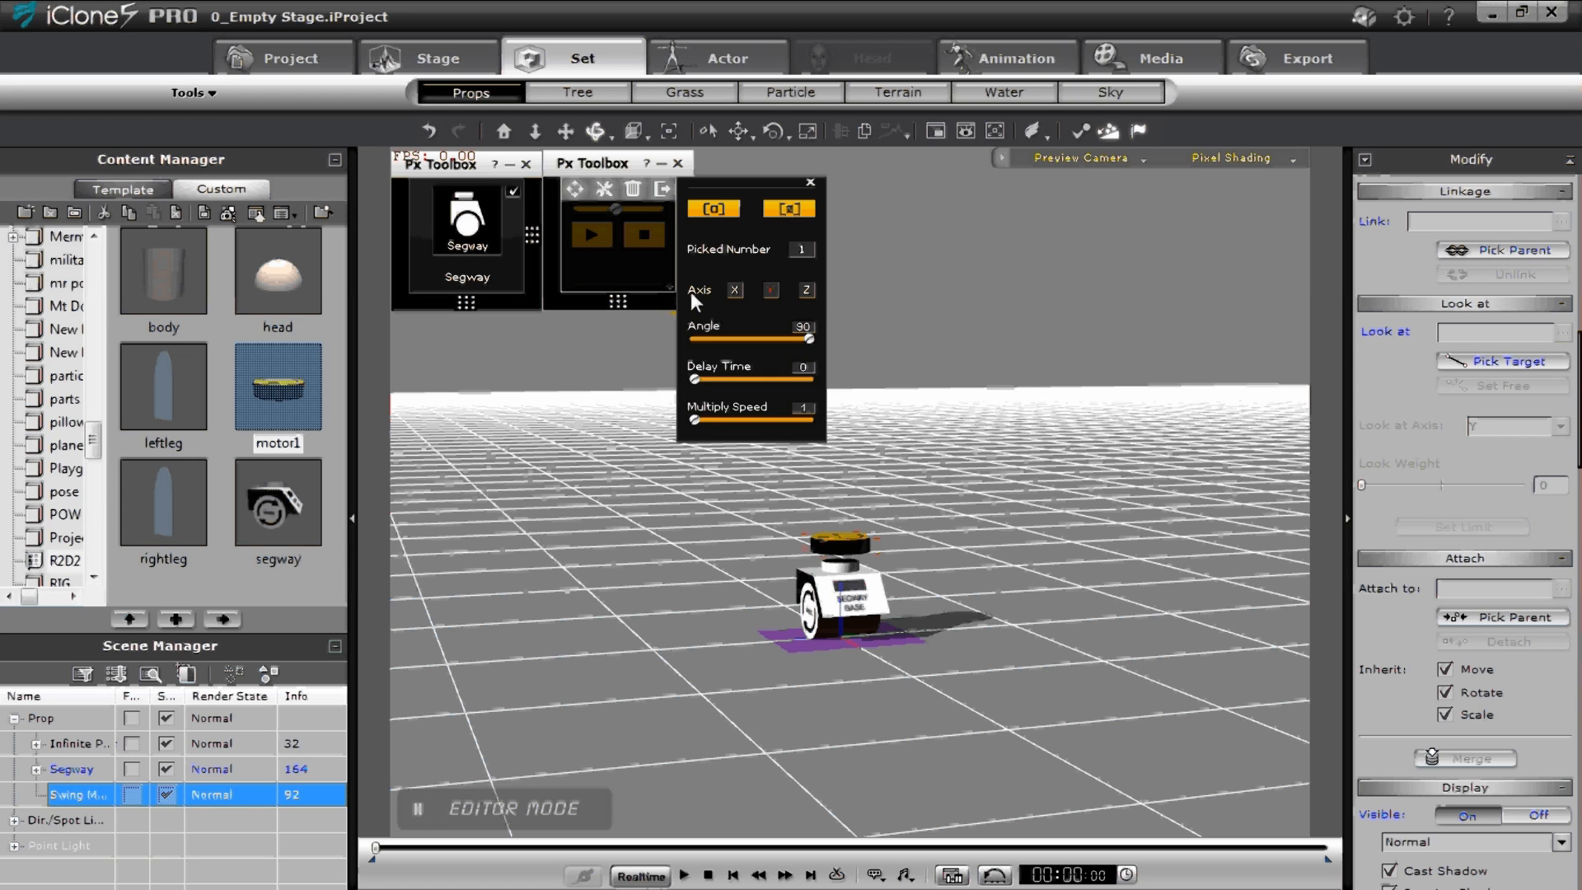
# - Open the swing motor's physics settings and attach the motor to the segway
pyautogui.rightClick(846, 547)
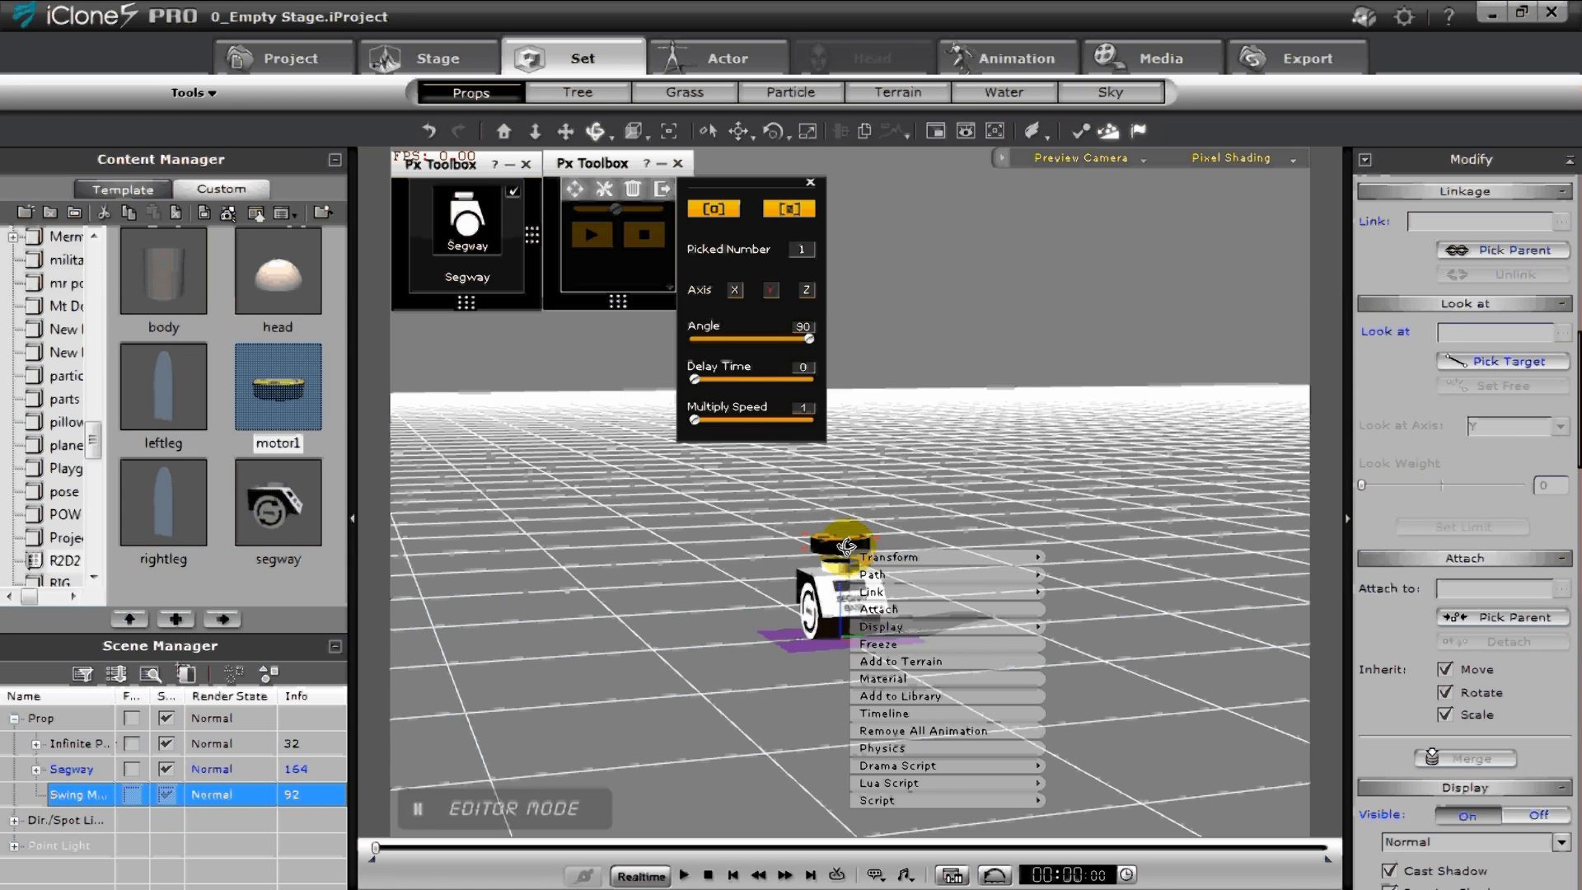
pyautogui.click(912, 746)
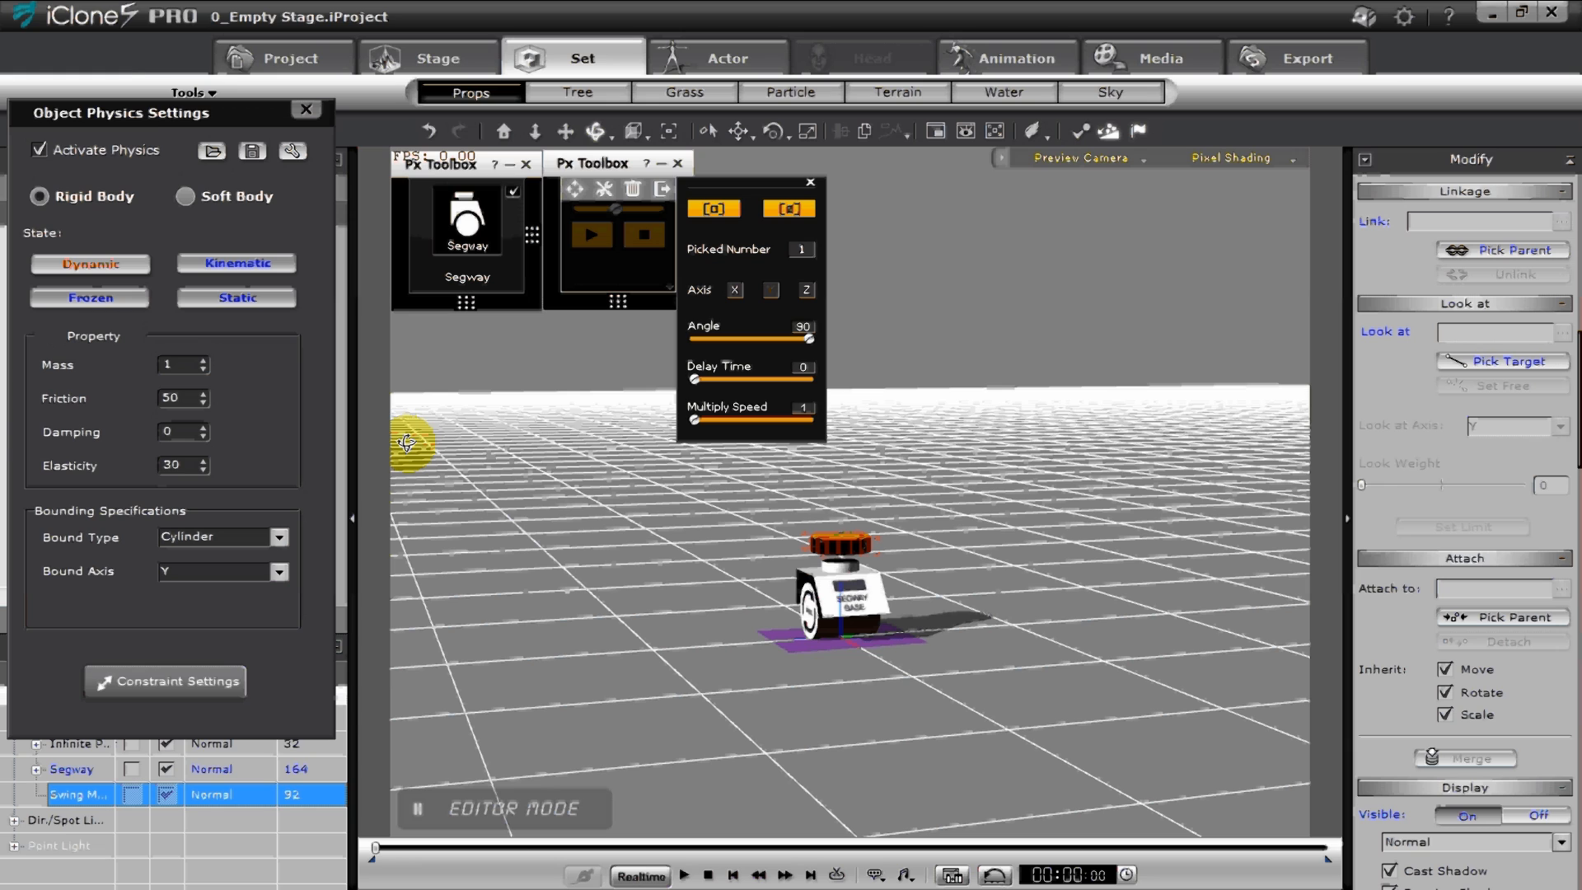
pyautogui.moveTo(151, 103); pyautogui.dragTo(188, 125)
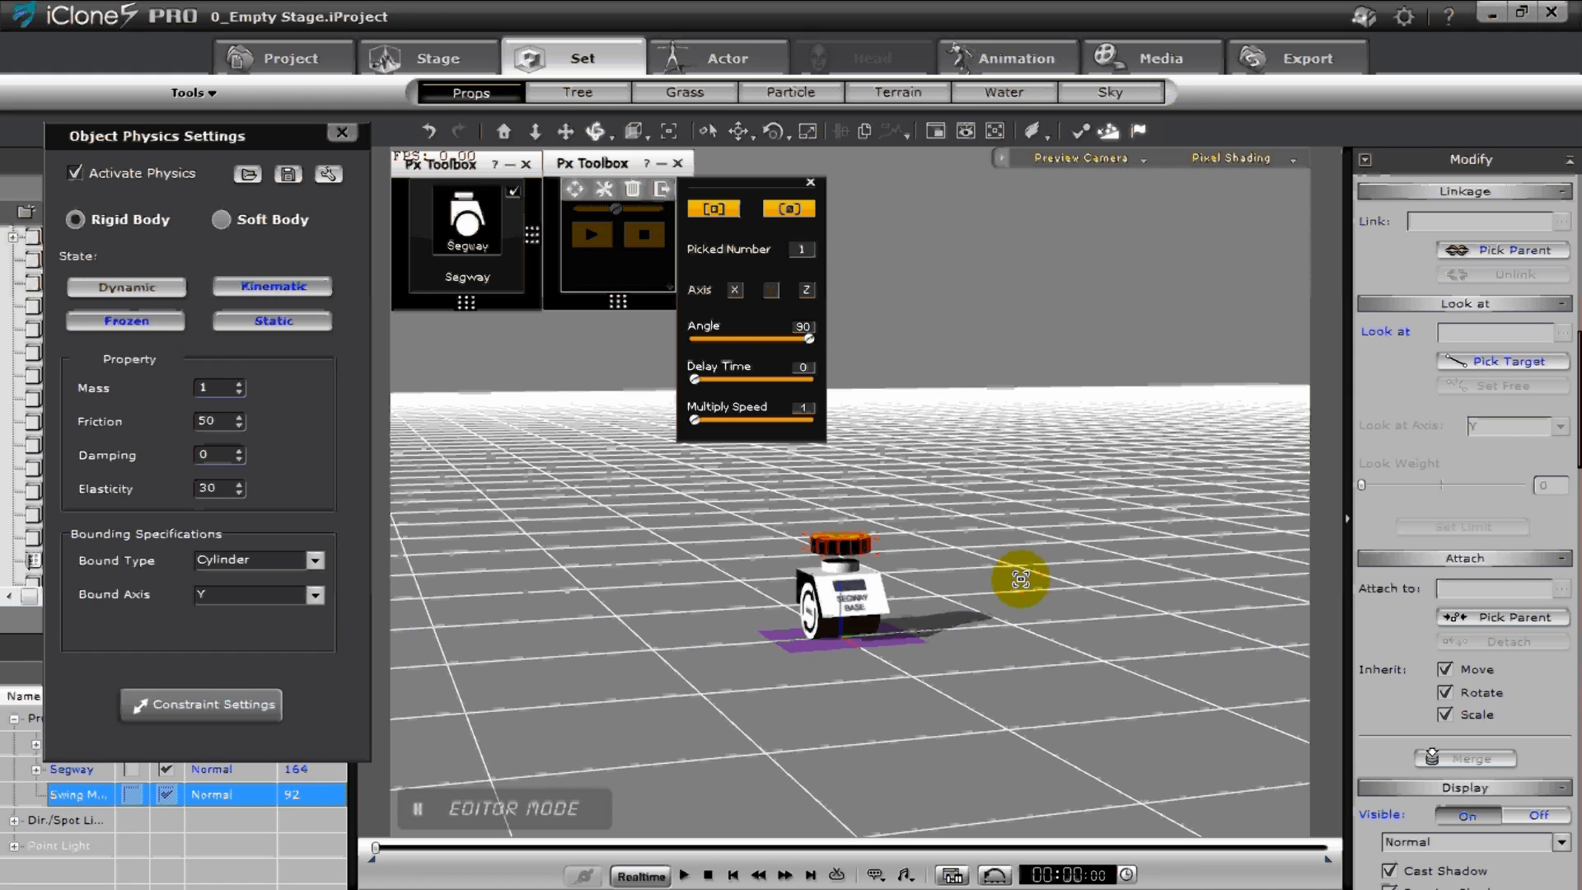
pyautogui.click(1037, 624)
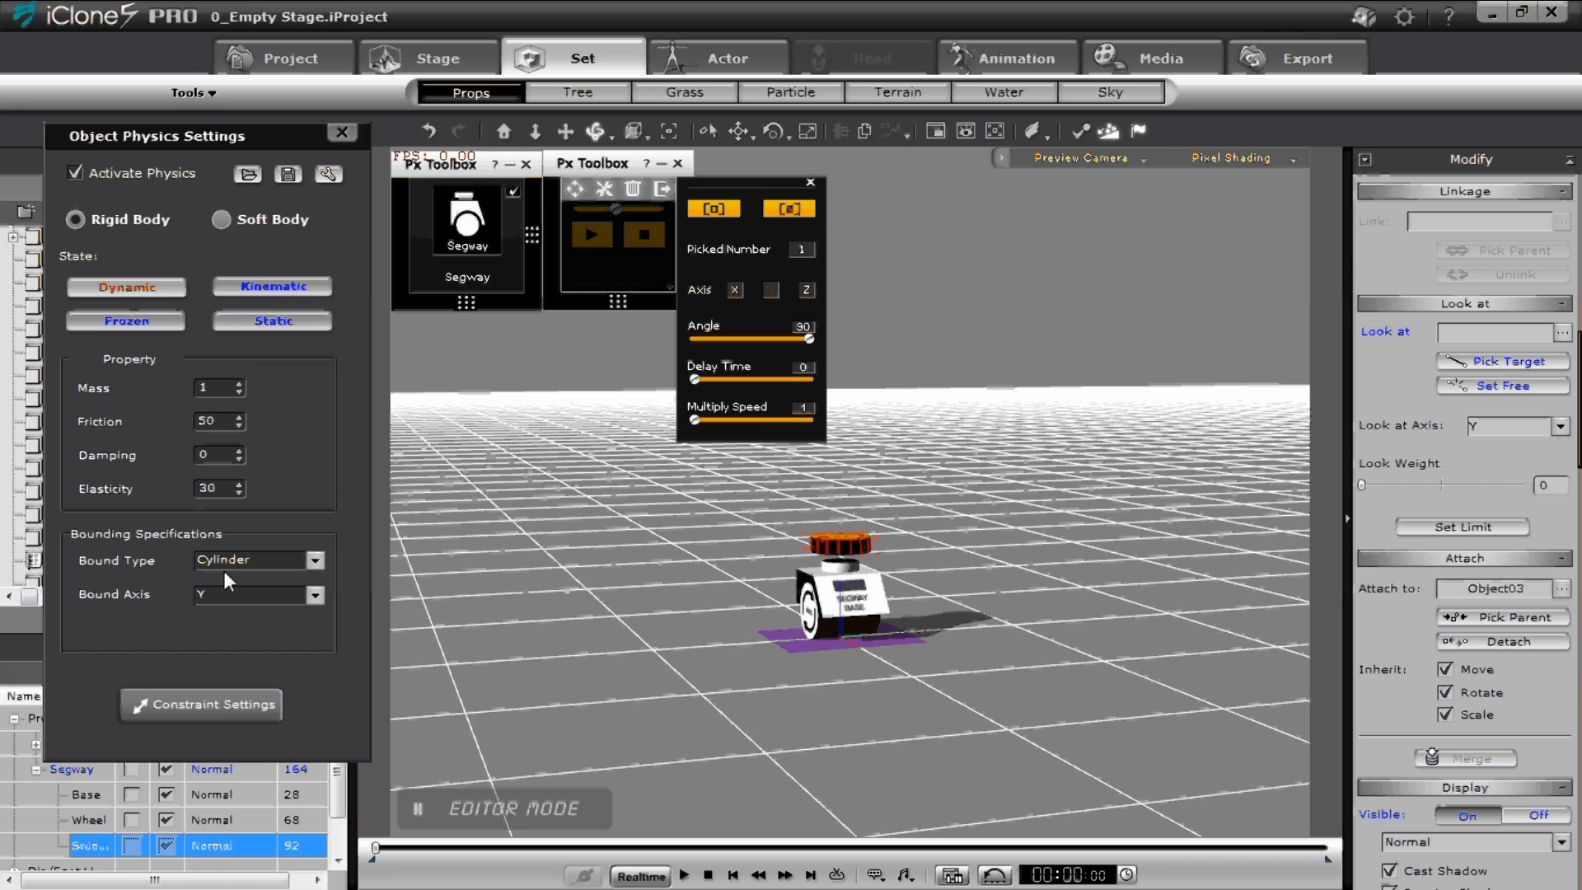
# - In the swing motor's constraint settings, change the hinge's connected object from World to Segway
pyautogui.click(215, 711)
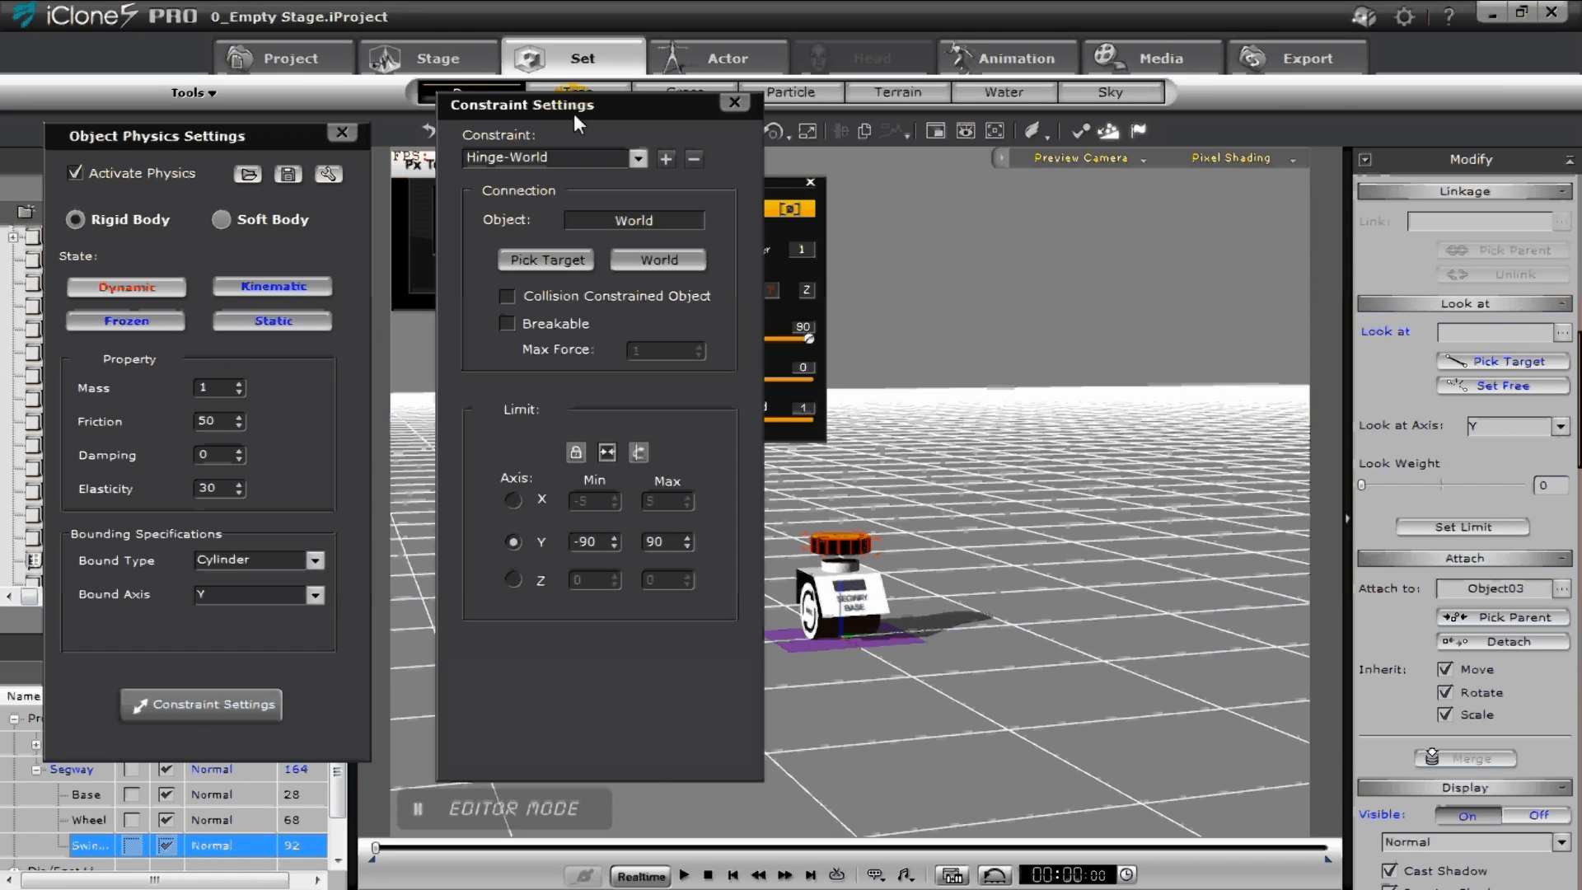
pyautogui.moveTo(574, 112); pyautogui.dragTo(1254, 121)
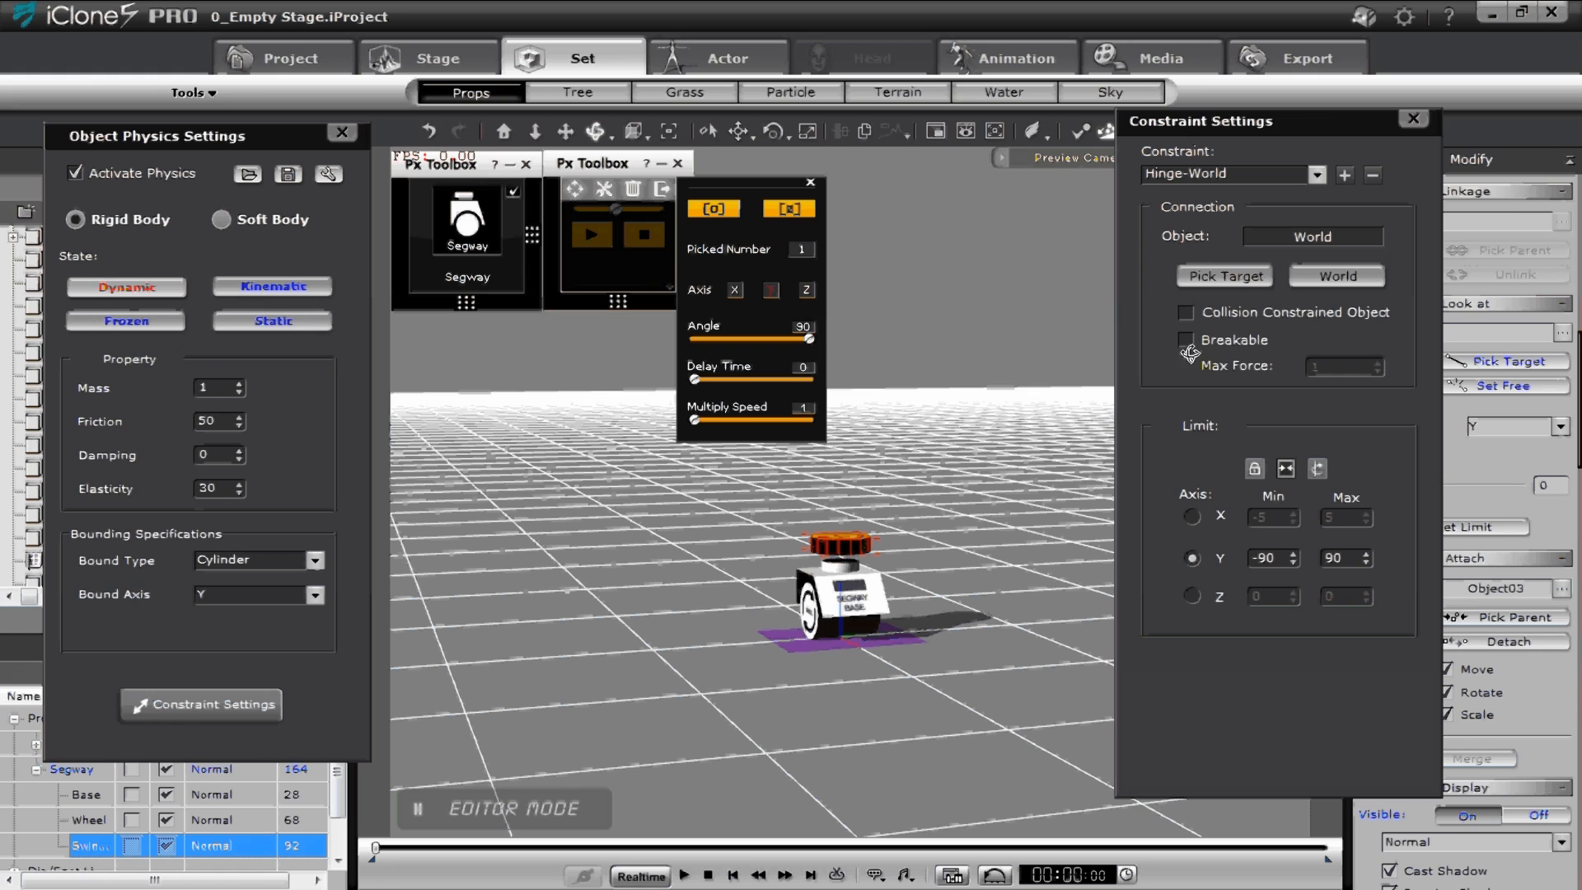
pyautogui.click(1226, 276)
pyautogui.click(898, 542)
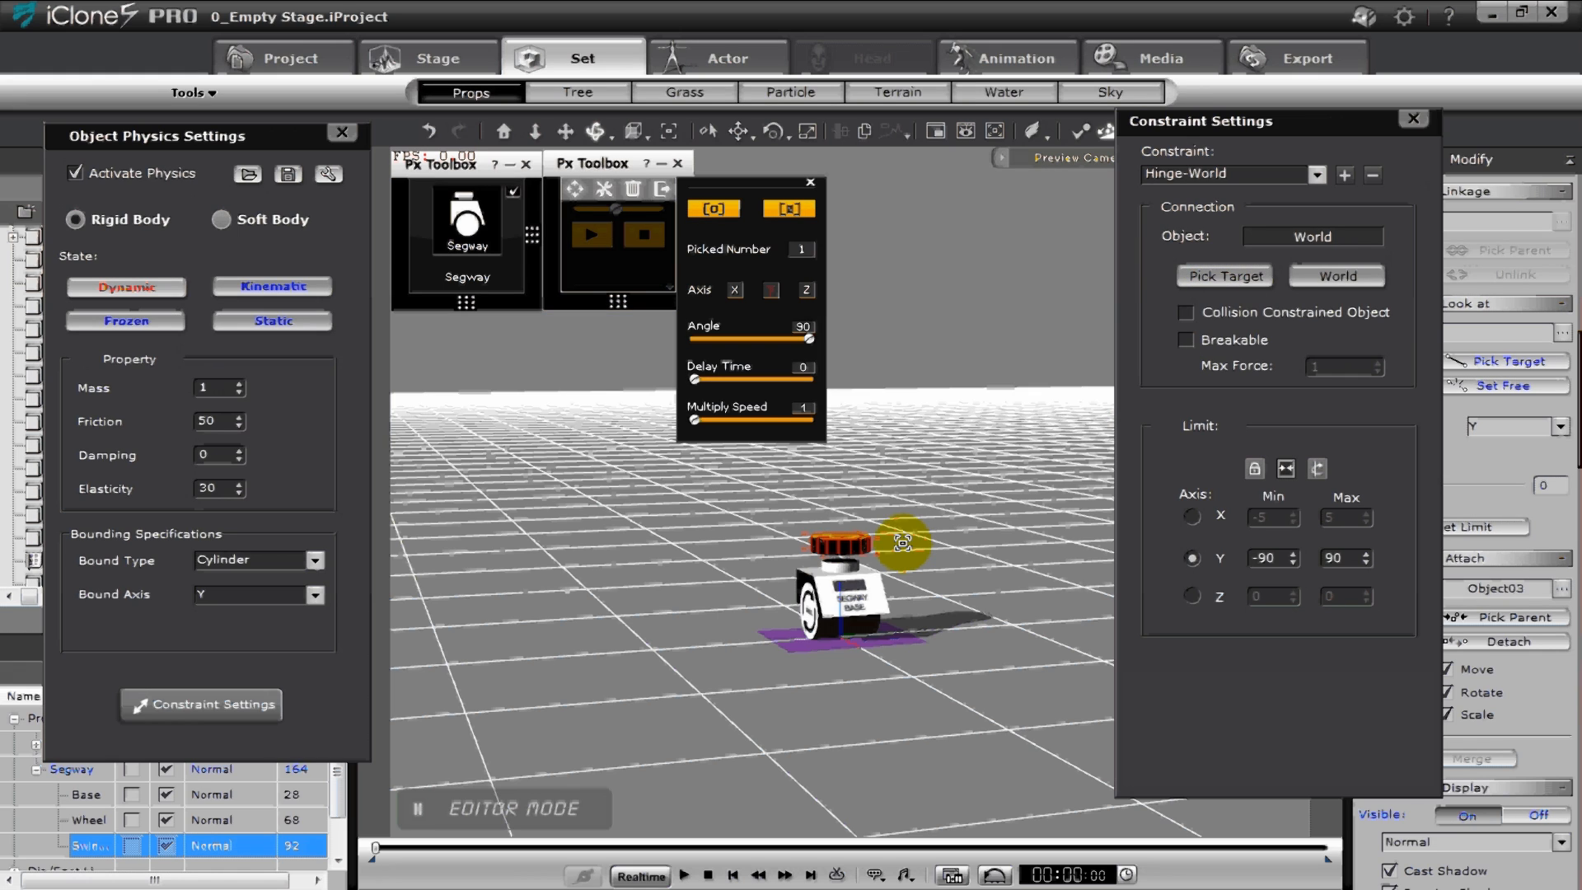
pyautogui.click(843, 567)
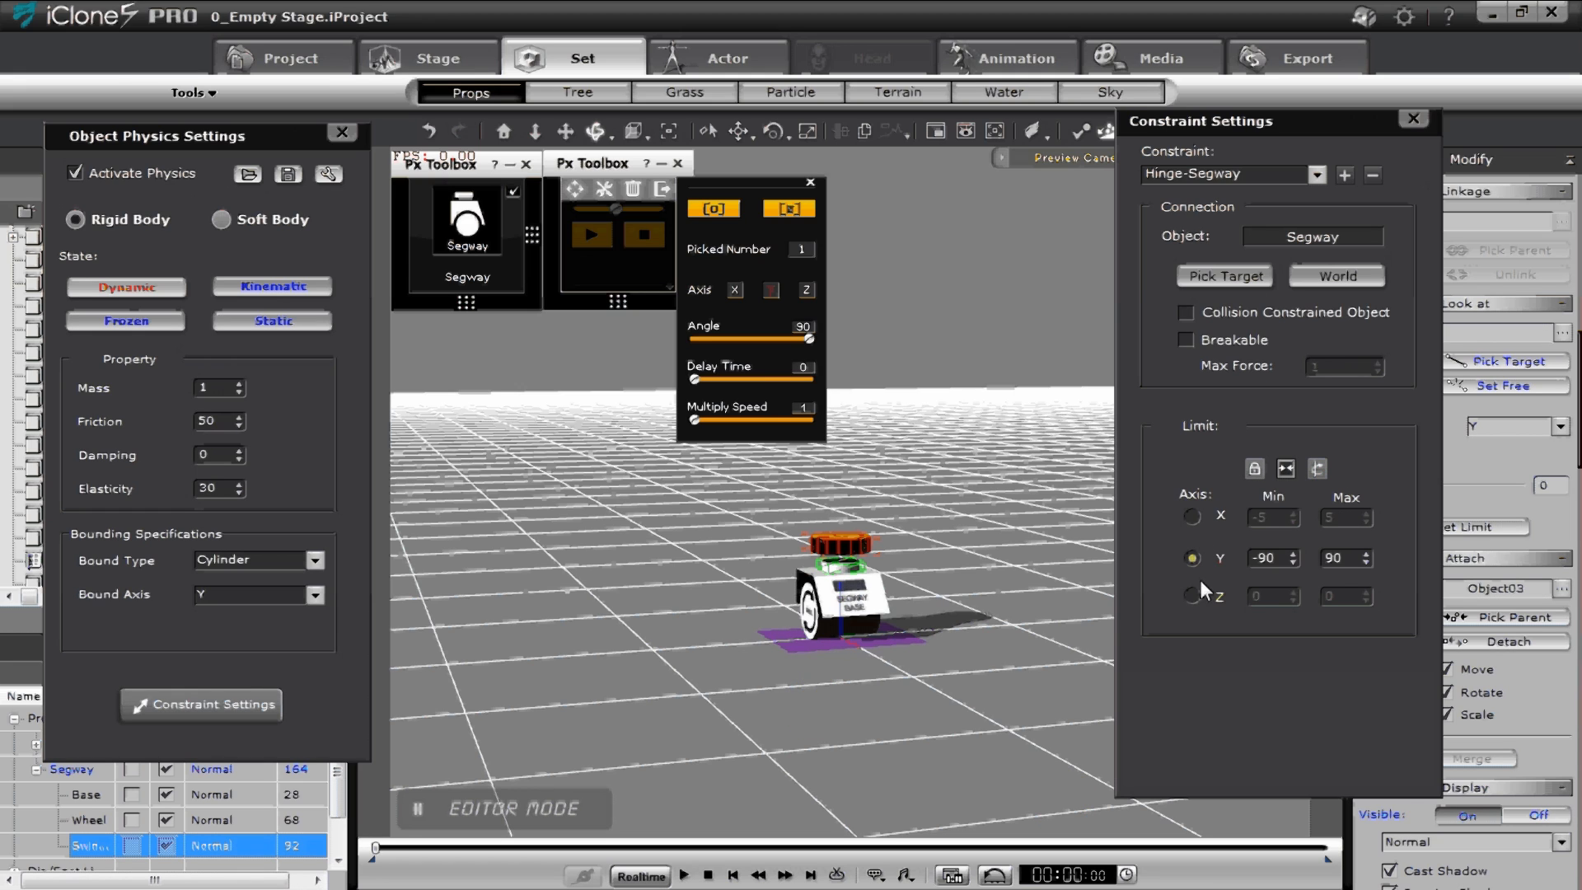
# - Close the motor's settings, test its rotation in the simulation by changing the motor speed, and stop playback
pyautogui.click(810, 183)
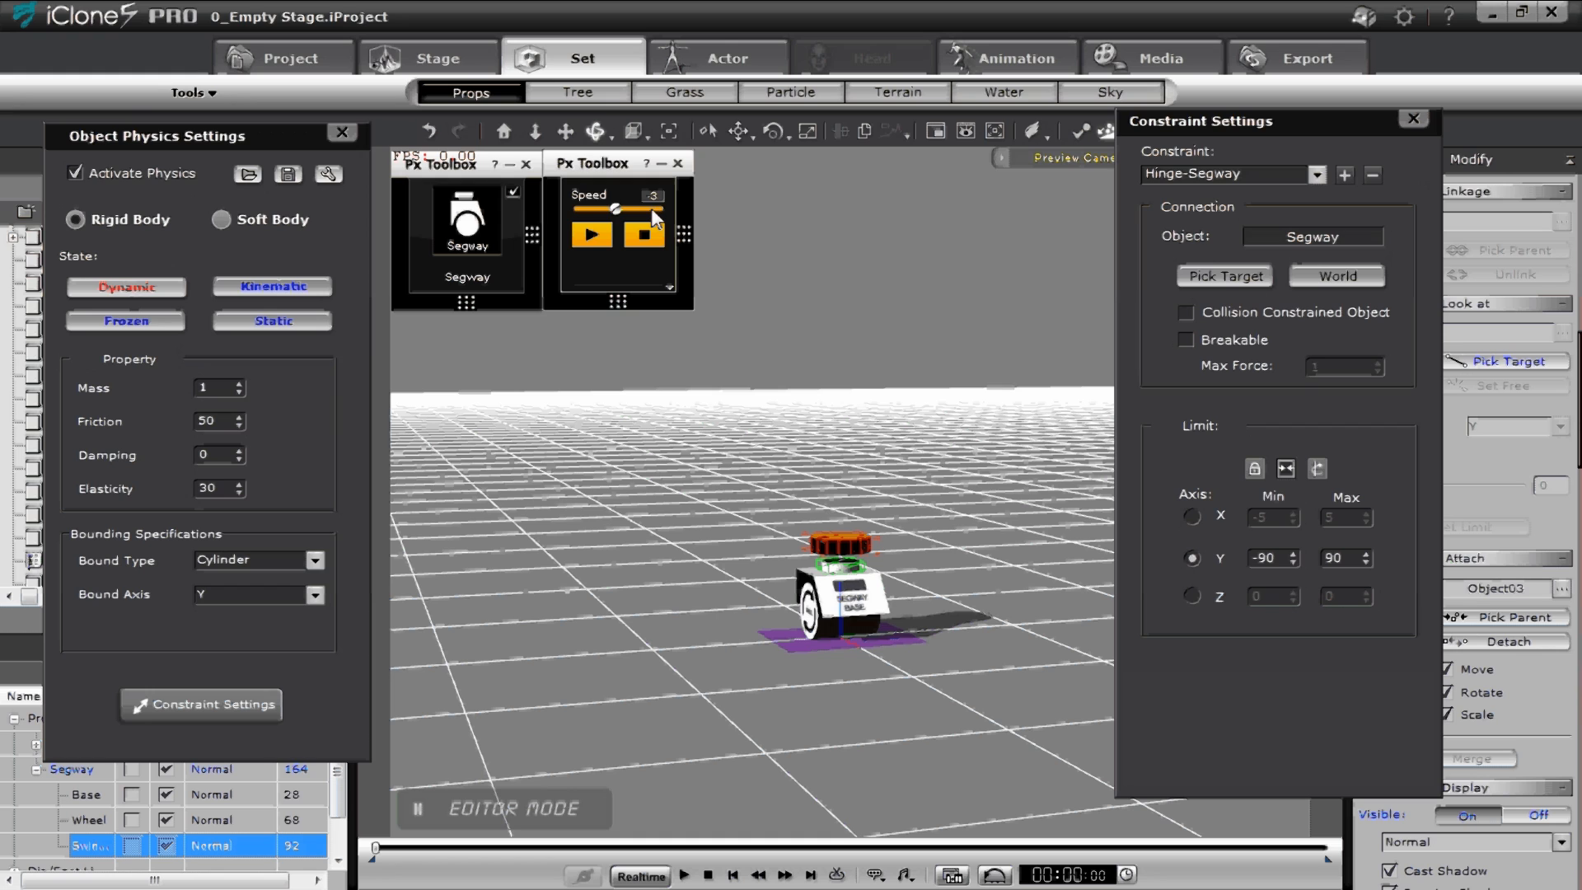
pyautogui.moveTo(616, 210)
pyautogui.mouseDown()
pyautogui.moveTo(650, 210)
pyautogui.moveTo(560, 209)
pyautogui.moveTo(591, 214)
pyautogui.mouseUp()
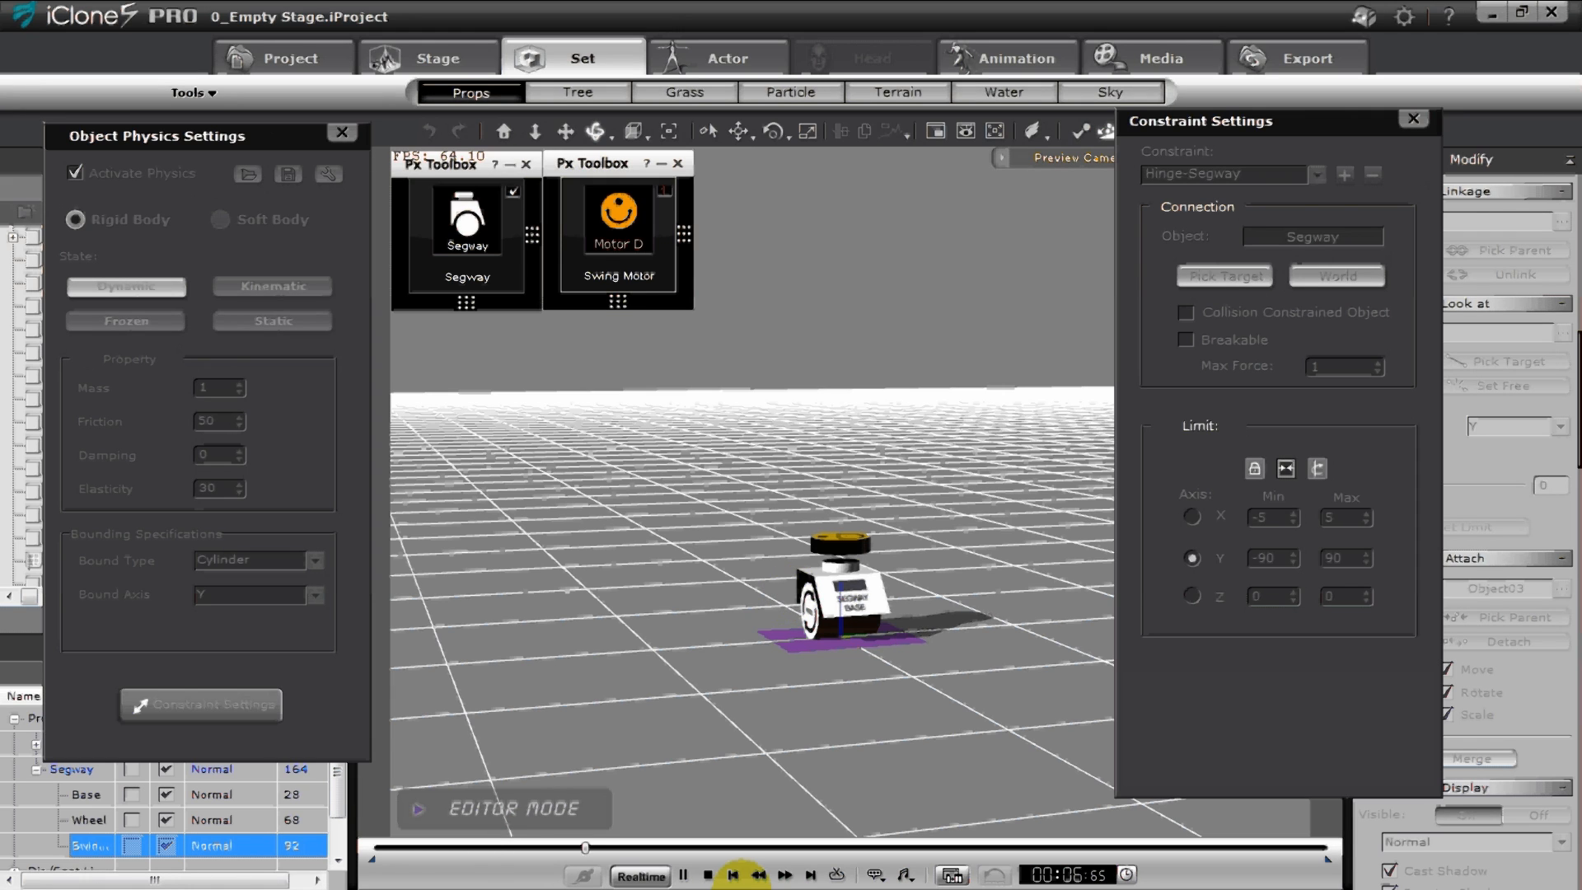
pyautogui.click(710, 876)
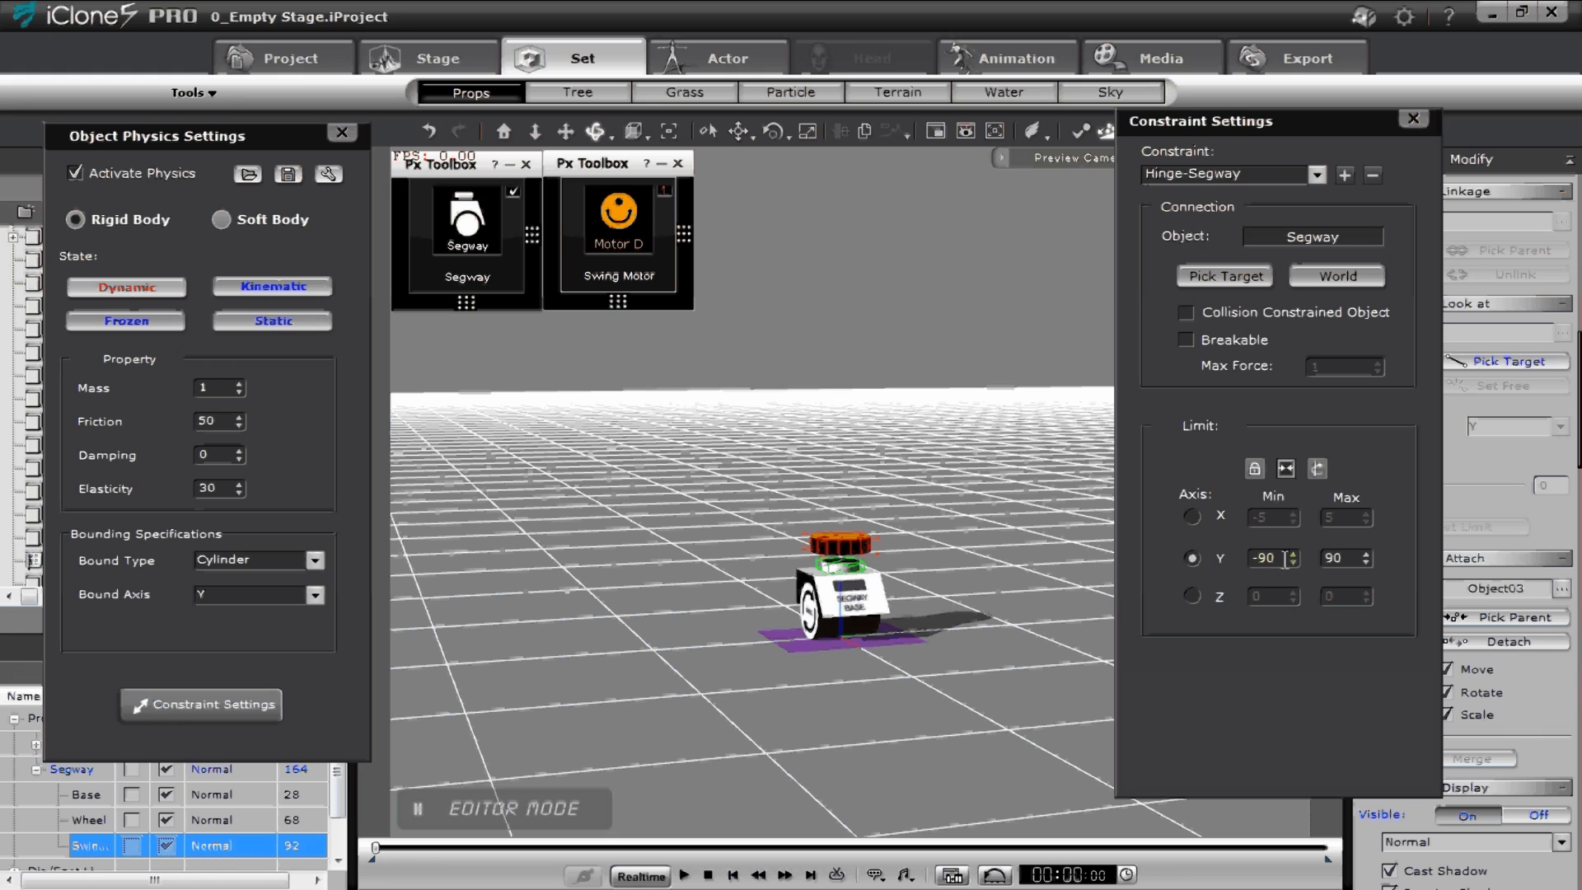
# - Set the motor hinge's Y-axis limits to -180 minimum and 180 maximum
pyautogui.moveTo(1287, 567); pyautogui.dragTo(1207, 561)
pyautogui.write('-180')
pyautogui.press('Tab')
pyautogui.write('180')
# - Simulate the swing motor close up at different speeds, including 24 and 6, then stop the motor and playback
pyautogui.moveTo(640, 219)
pyautogui.moveTo(624, 208); pyautogui.dragTo(589, 220)
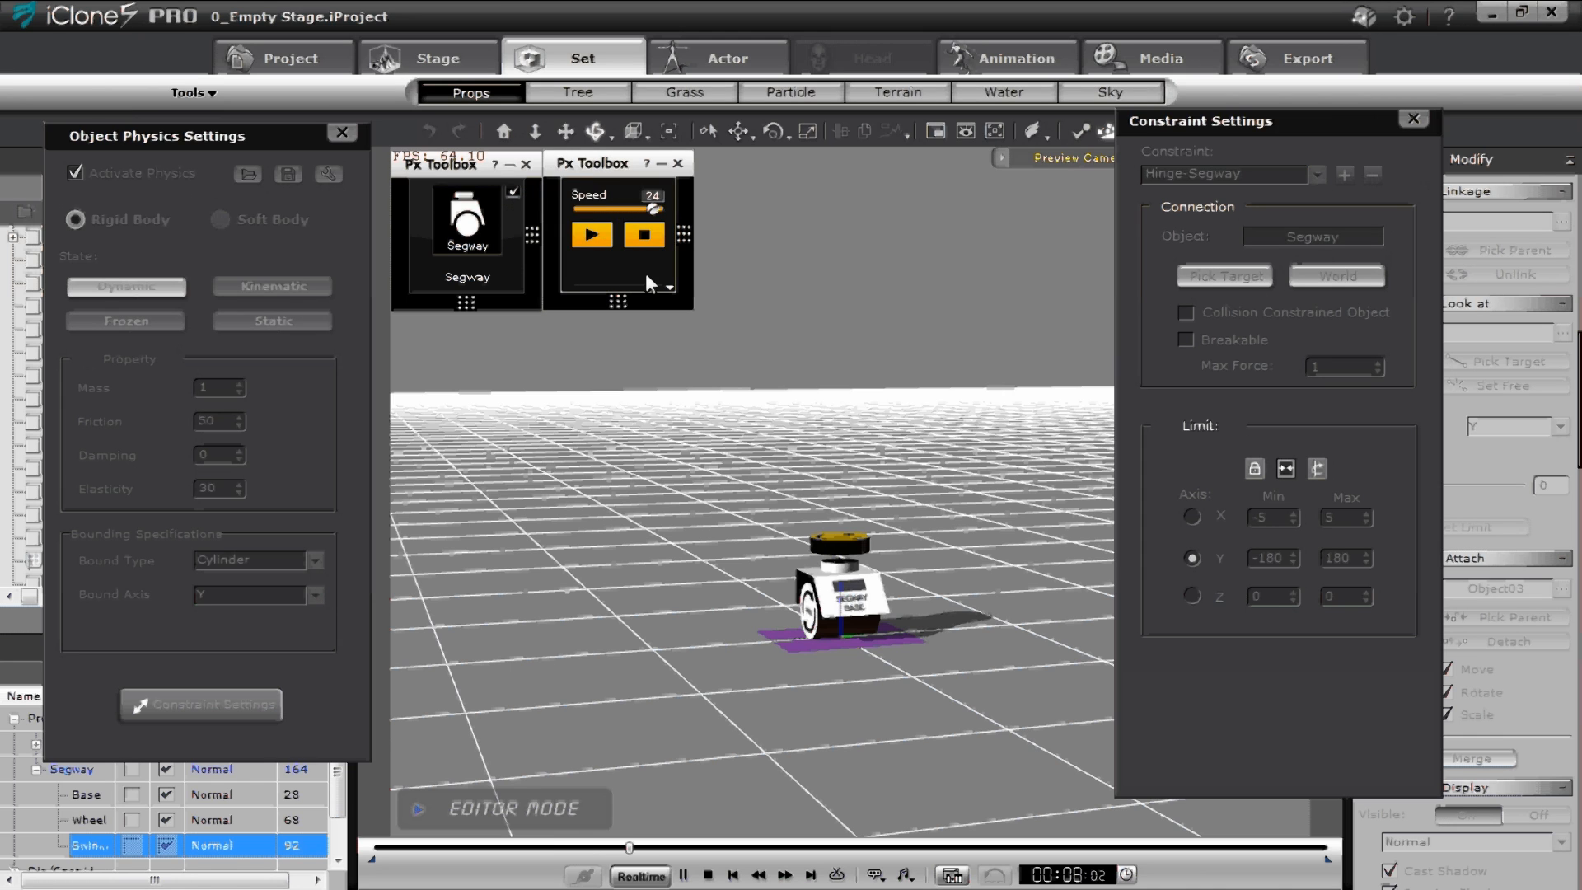
pyautogui.scroll(5, 867, 610)
pyautogui.moveTo(883, 671); pyautogui.dragTo(976, 716)
pyautogui.moveTo(595, 267)
pyautogui.moveTo(655, 210)
pyautogui.mouseDown()
pyautogui.moveTo(567, 216)
pyautogui.moveTo(640, 223)
pyautogui.moveTo(574, 216)
pyautogui.moveTo(630, 212)
pyautogui.mouseUp()
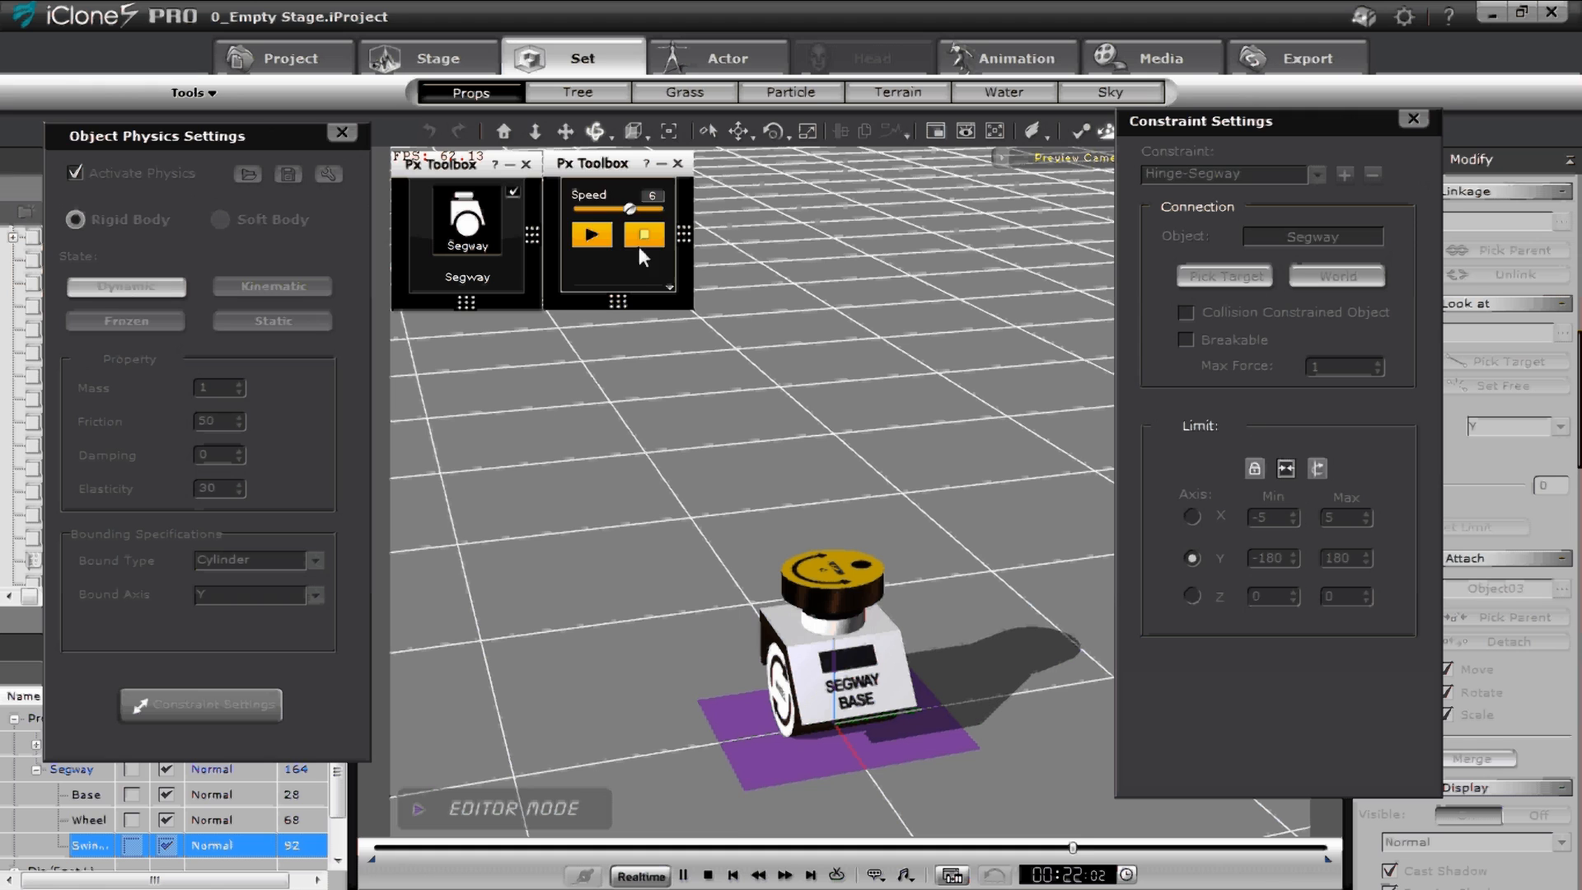
pyautogui.click(640, 245)
pyautogui.click(706, 874)
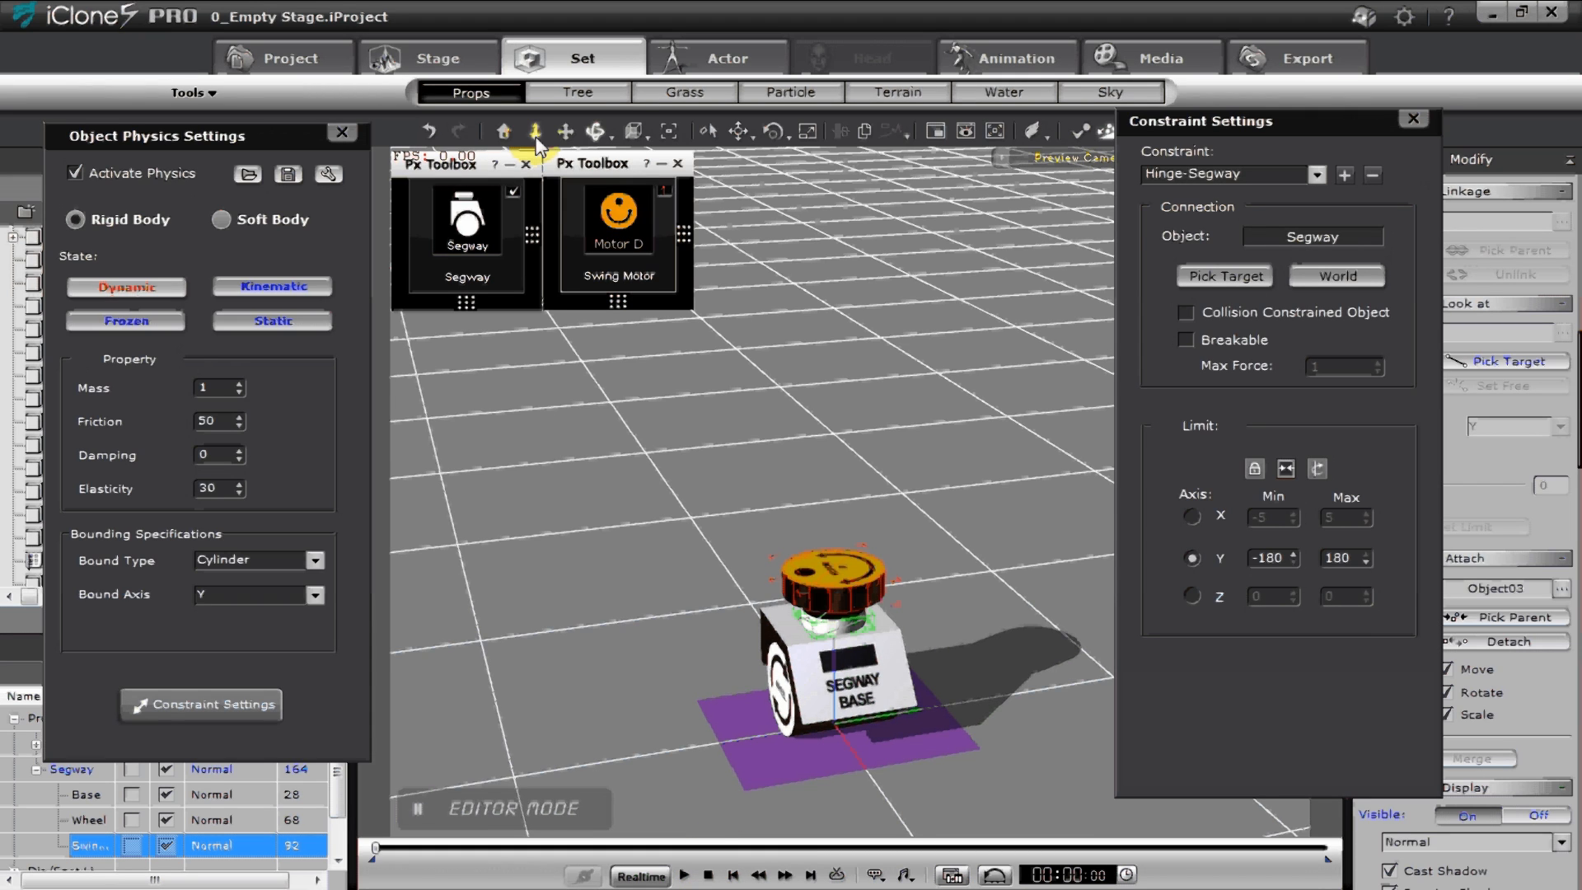
# - Simulate the segway driving while varying the swing motor's speed, including 27, then stop playback
pyautogui.moveTo(763, 406)
pyautogui.mouseDown()
pyautogui.moveTo(819, 629)
pyautogui.moveTo(781, 400)
pyautogui.mouseUp()
pyautogui.moveTo(491, 237)
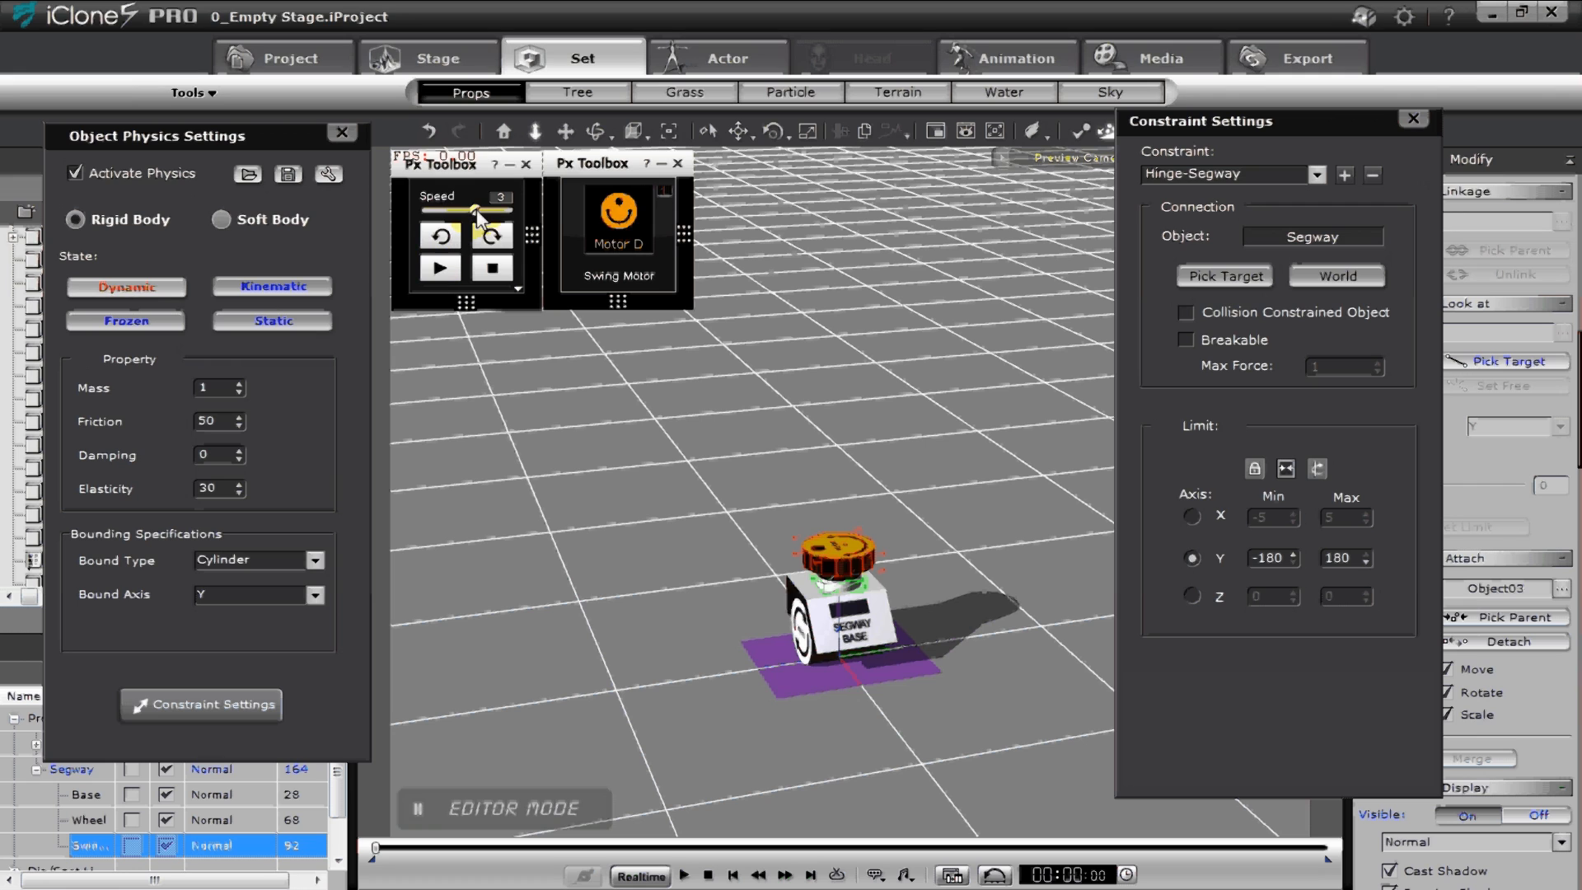
pyautogui.click(474, 209)
pyautogui.moveTo(623, 217)
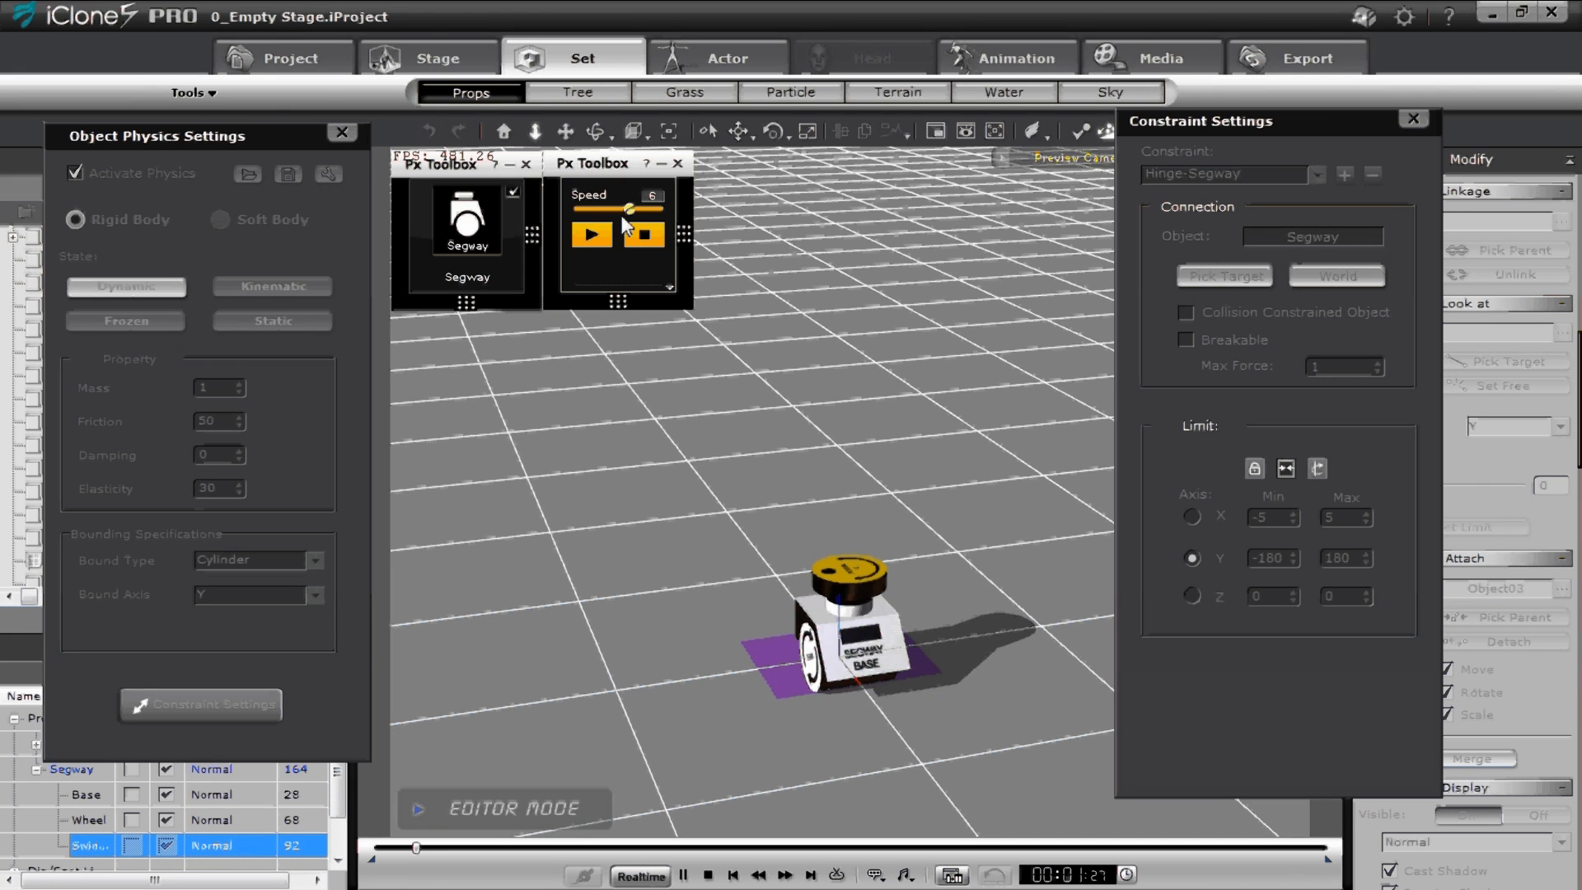
pyautogui.moveTo(623, 219); pyautogui.dragTo(660, 225)
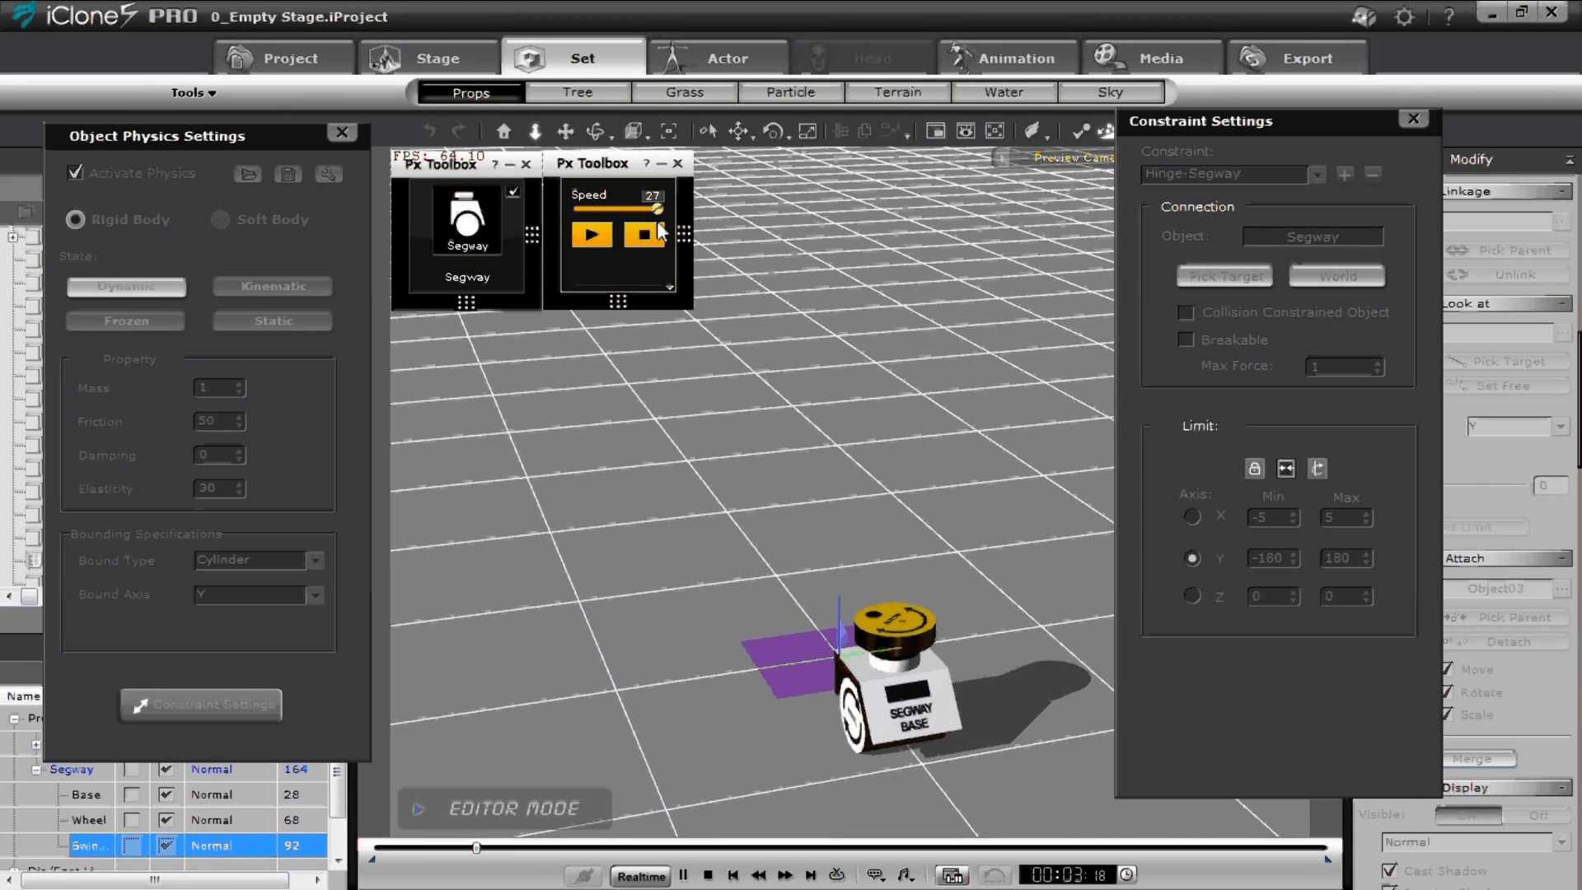
pyautogui.moveTo(508, 228)
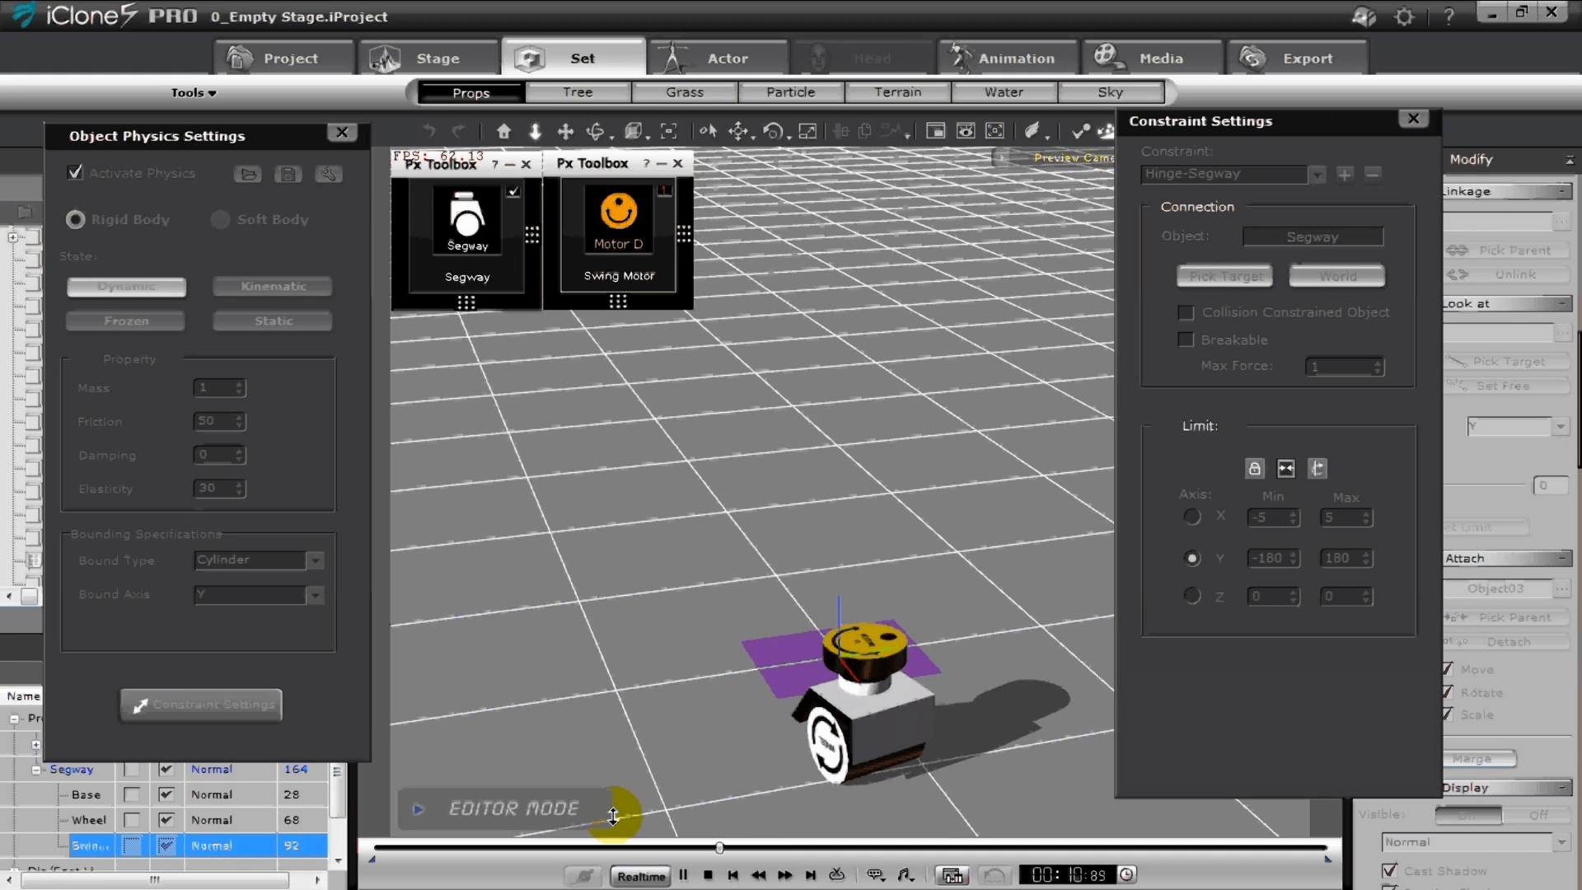
pyautogui.click(707, 875)
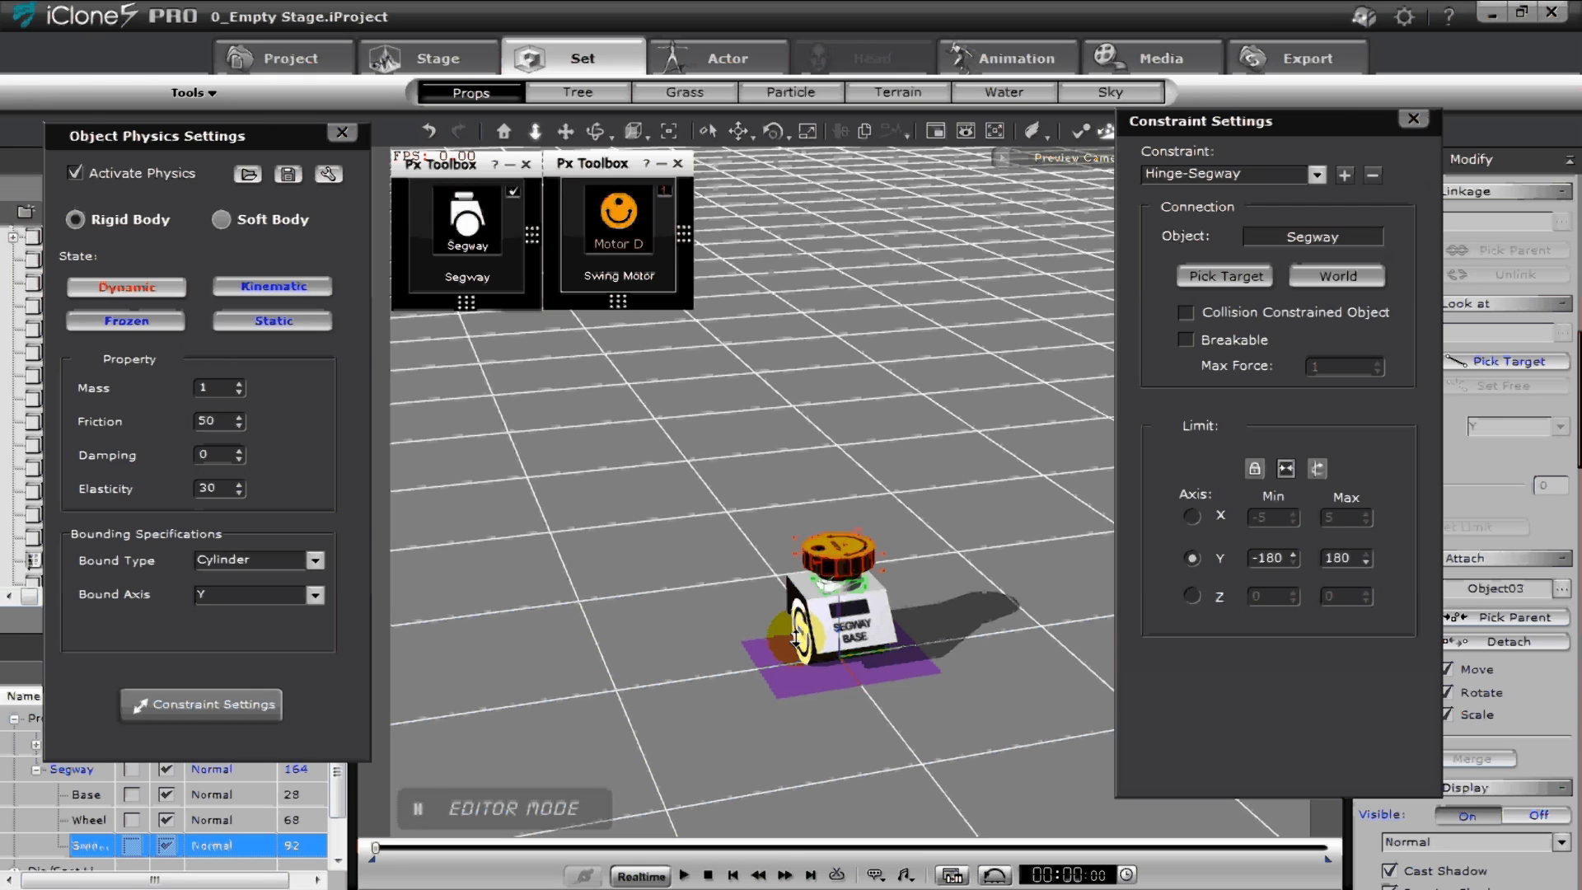
pyautogui.click(598, 127)
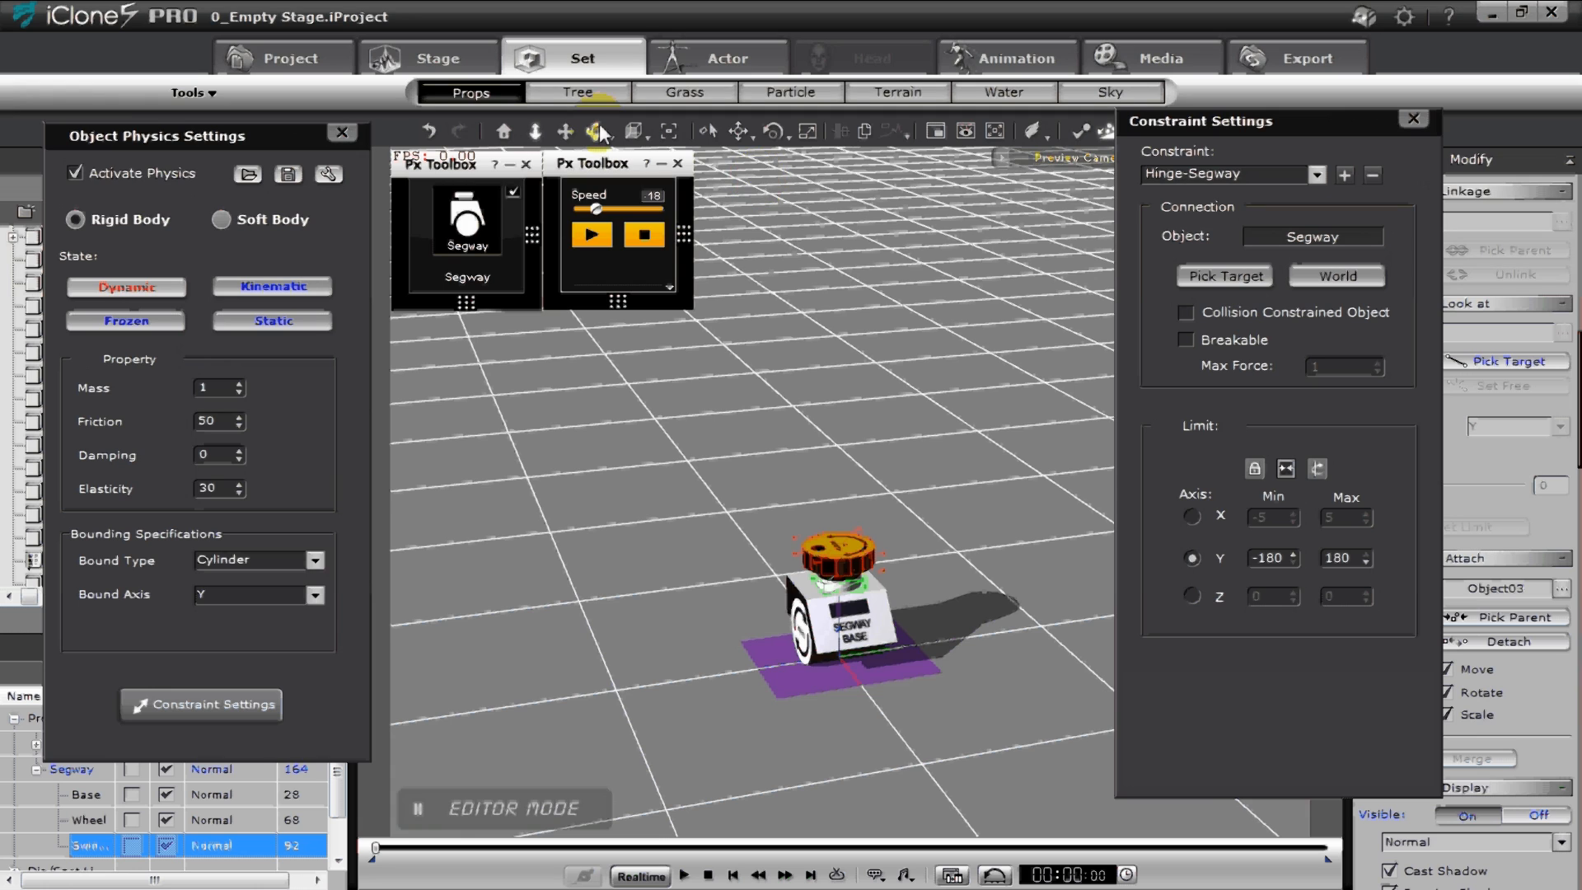
# - Close the motor's physics settings and add the custom head prop to the scene
pyautogui.moveTo(843, 456); pyautogui.dragTo(802, 275)
pyautogui.moveTo(888, 659); pyautogui.dragTo(887, 635)
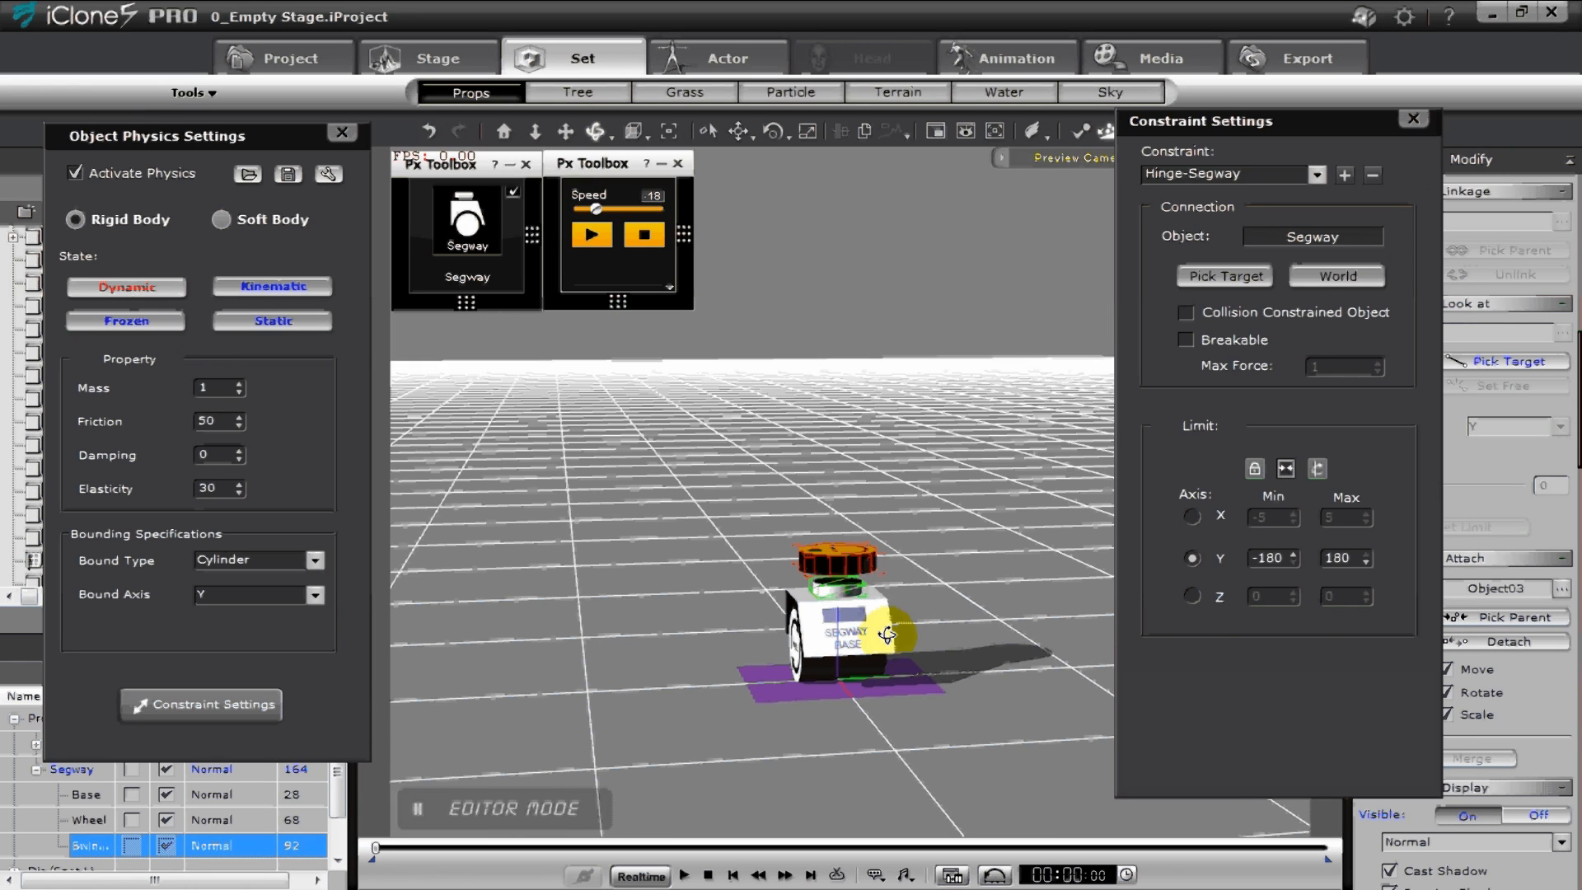
pyautogui.click(342, 132)
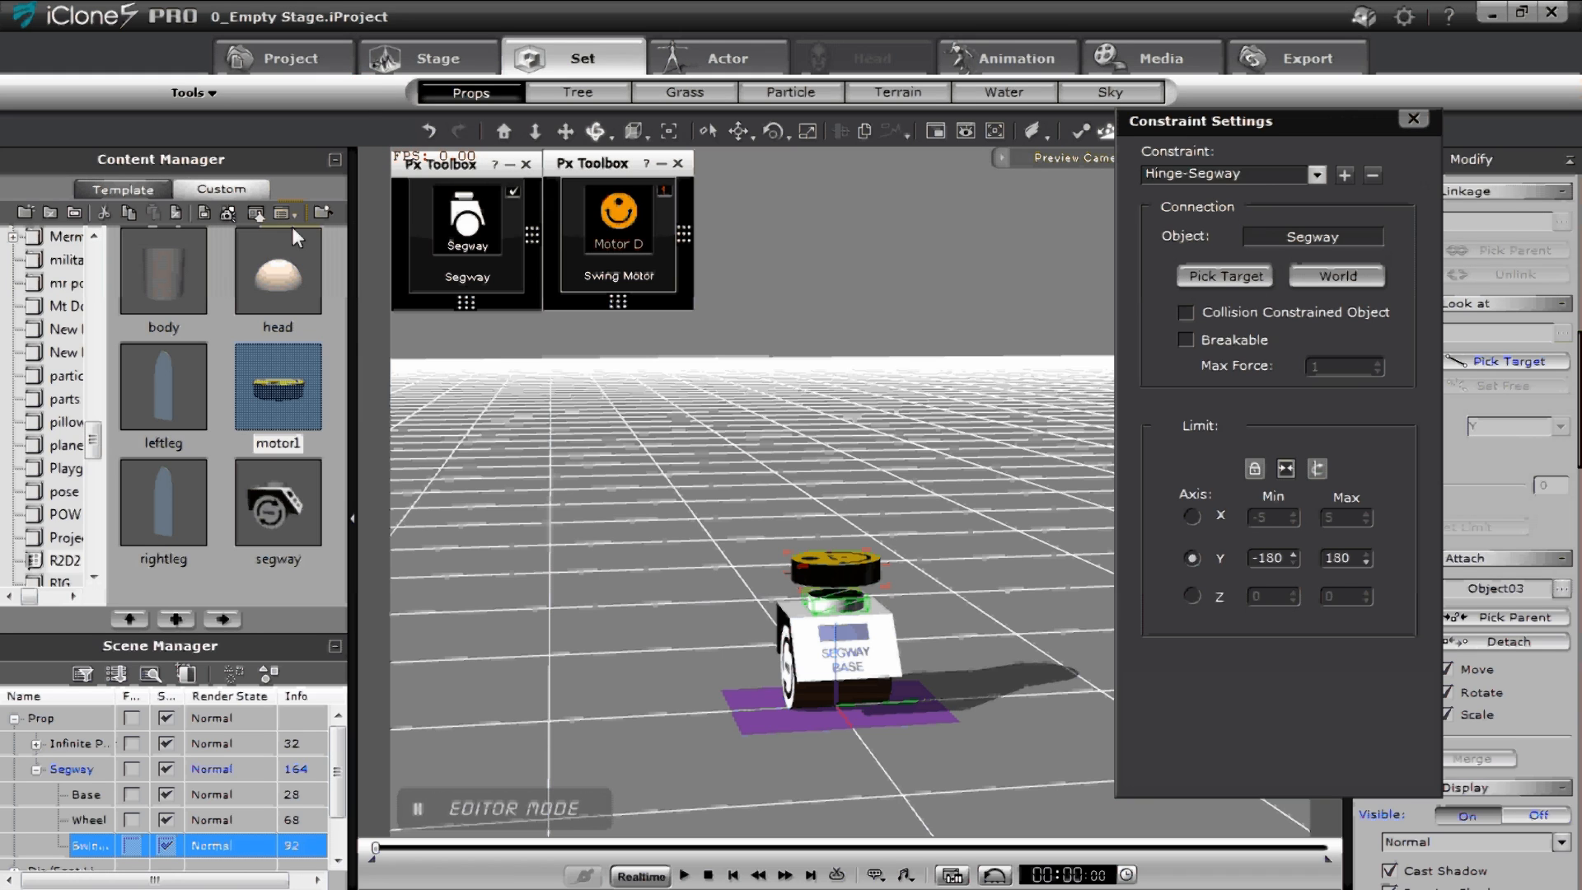
pyautogui.doubleClick(289, 282)
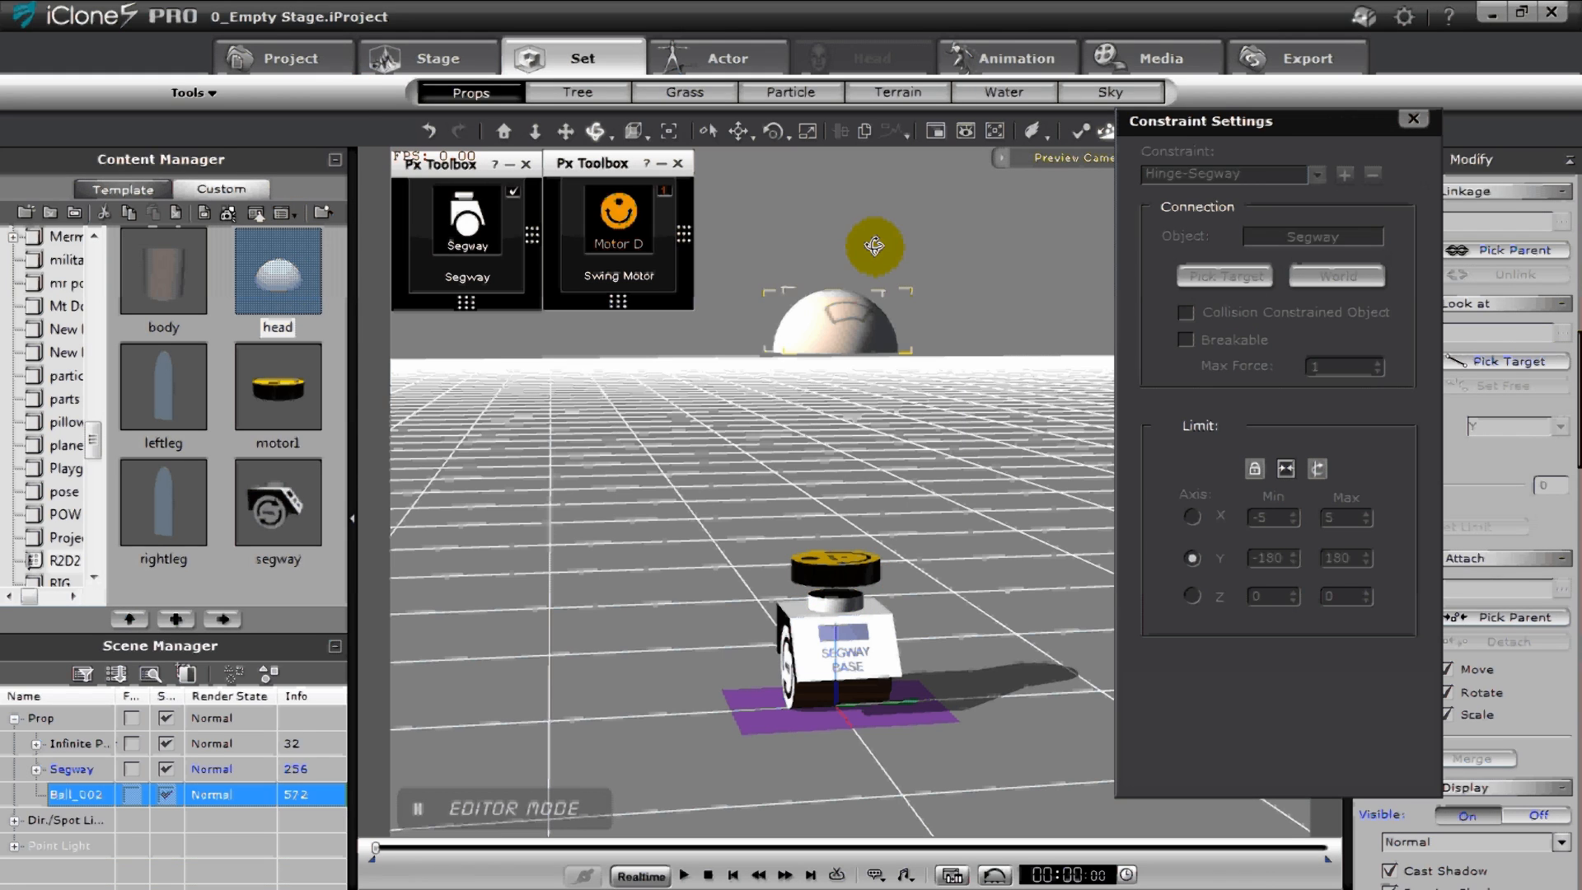
# - Close the constraint settings and attach the head to the swing motor
pyautogui.moveTo(972, 363); pyautogui.dragTo(1299, 285)
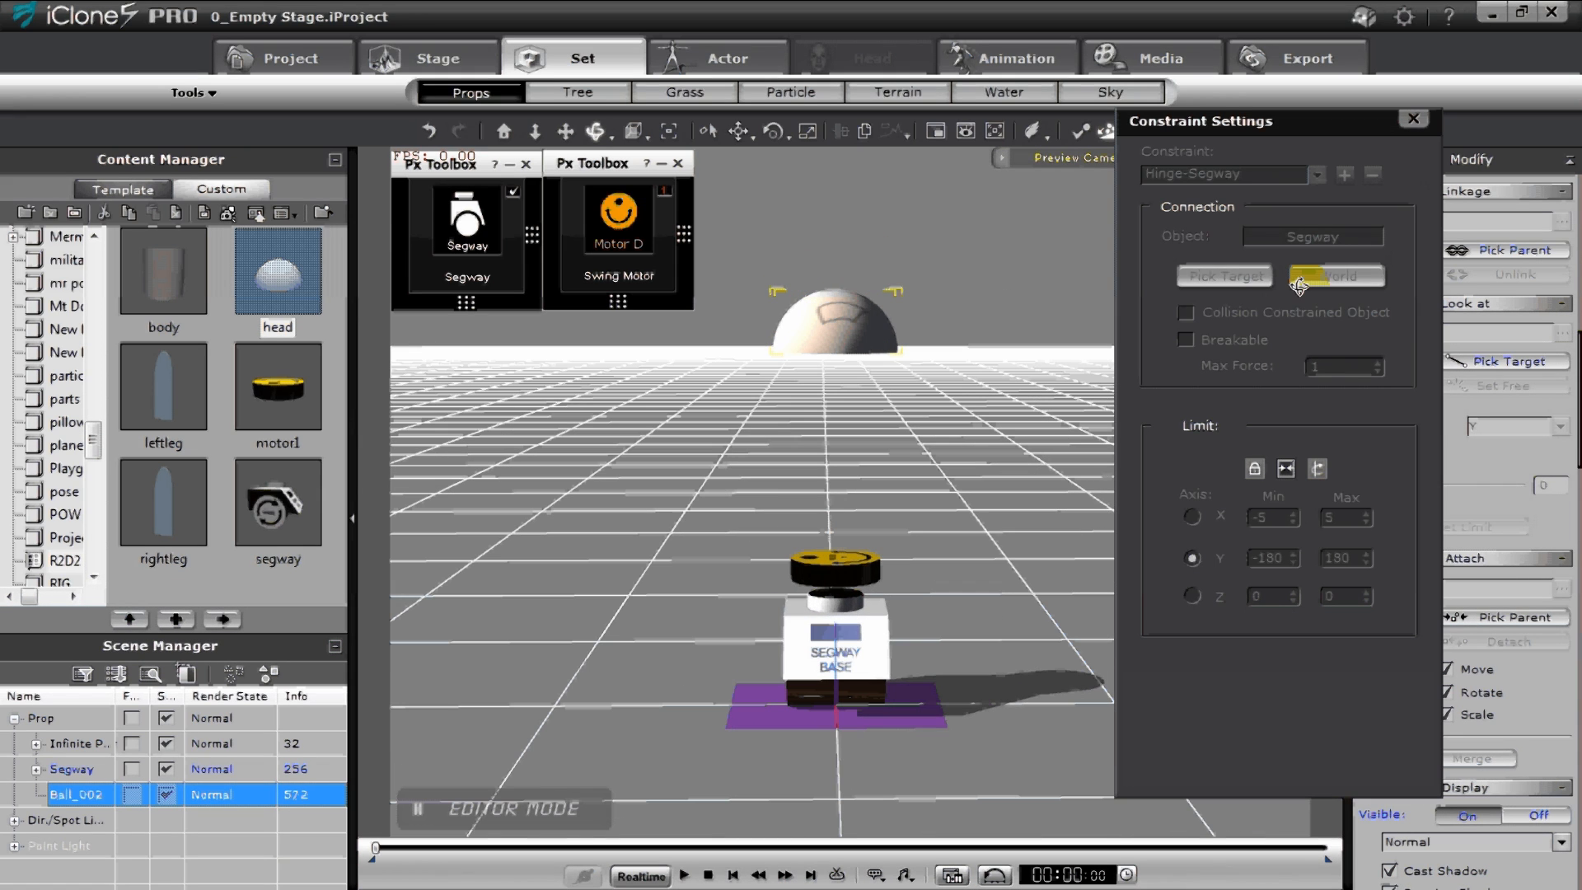
pyautogui.click(1410, 119)
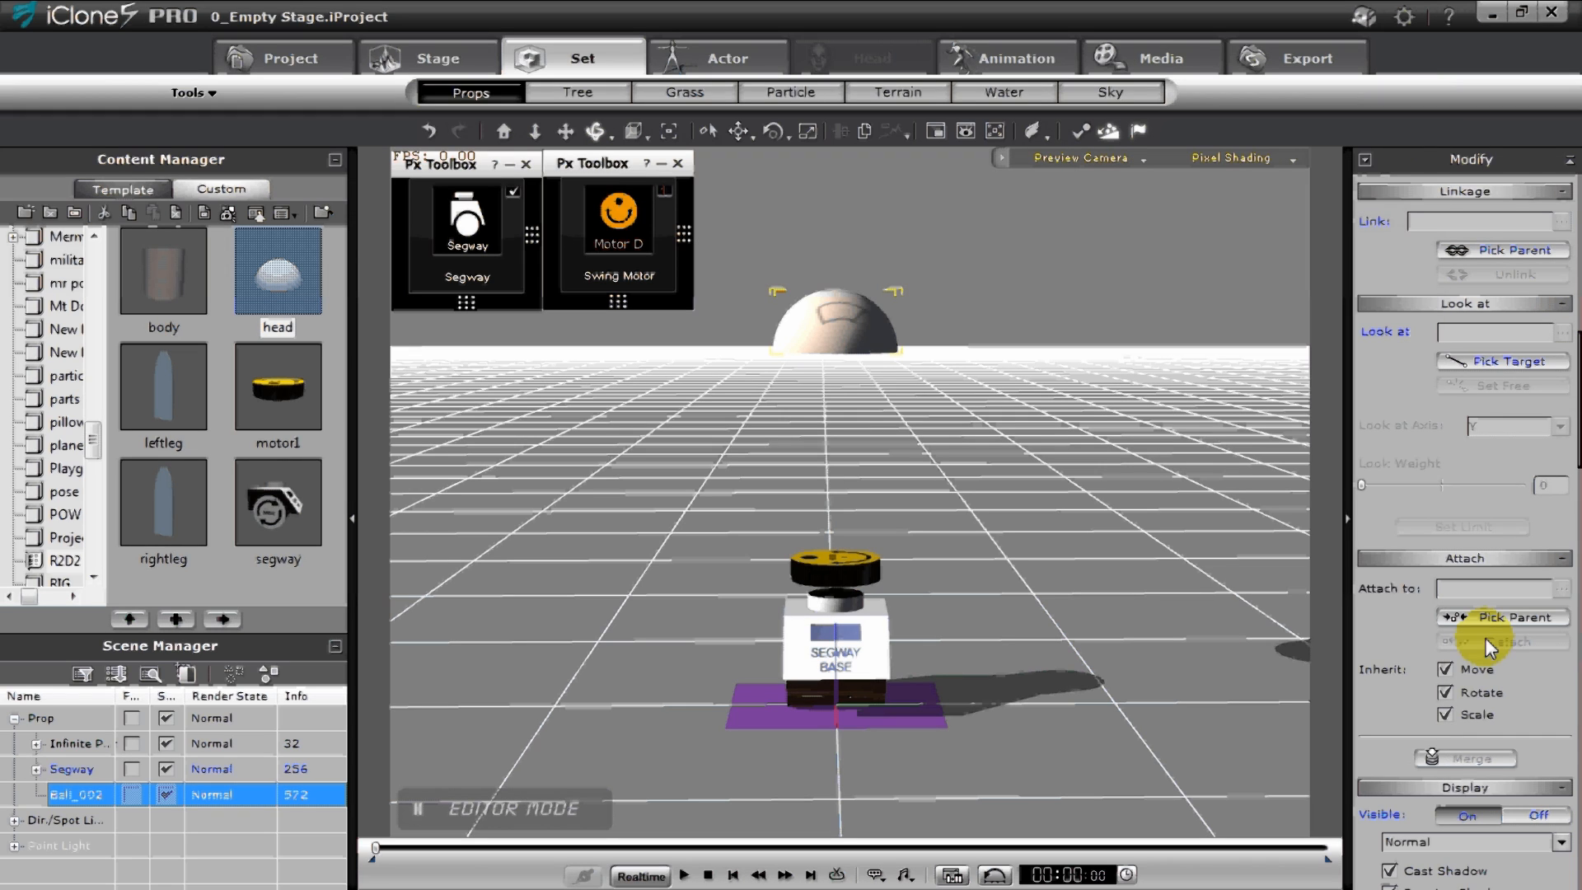
pyautogui.click(1485, 628)
pyautogui.click(837, 562)
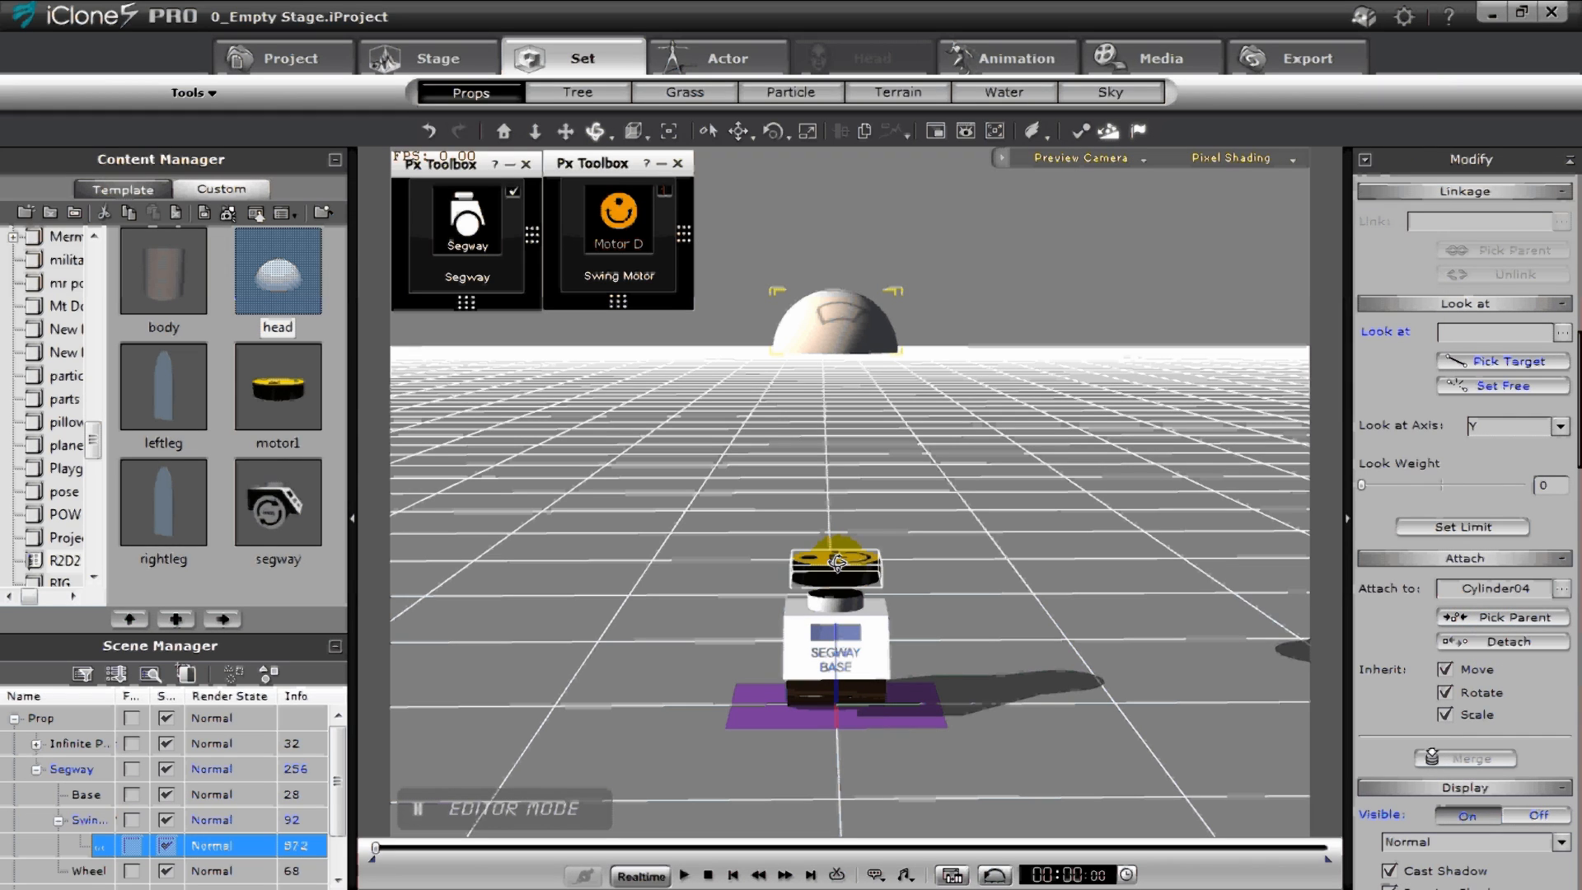
# - Simulate the swing motor turning the head while varying the motor speed, then stop playback
pyautogui.click(628, 236)
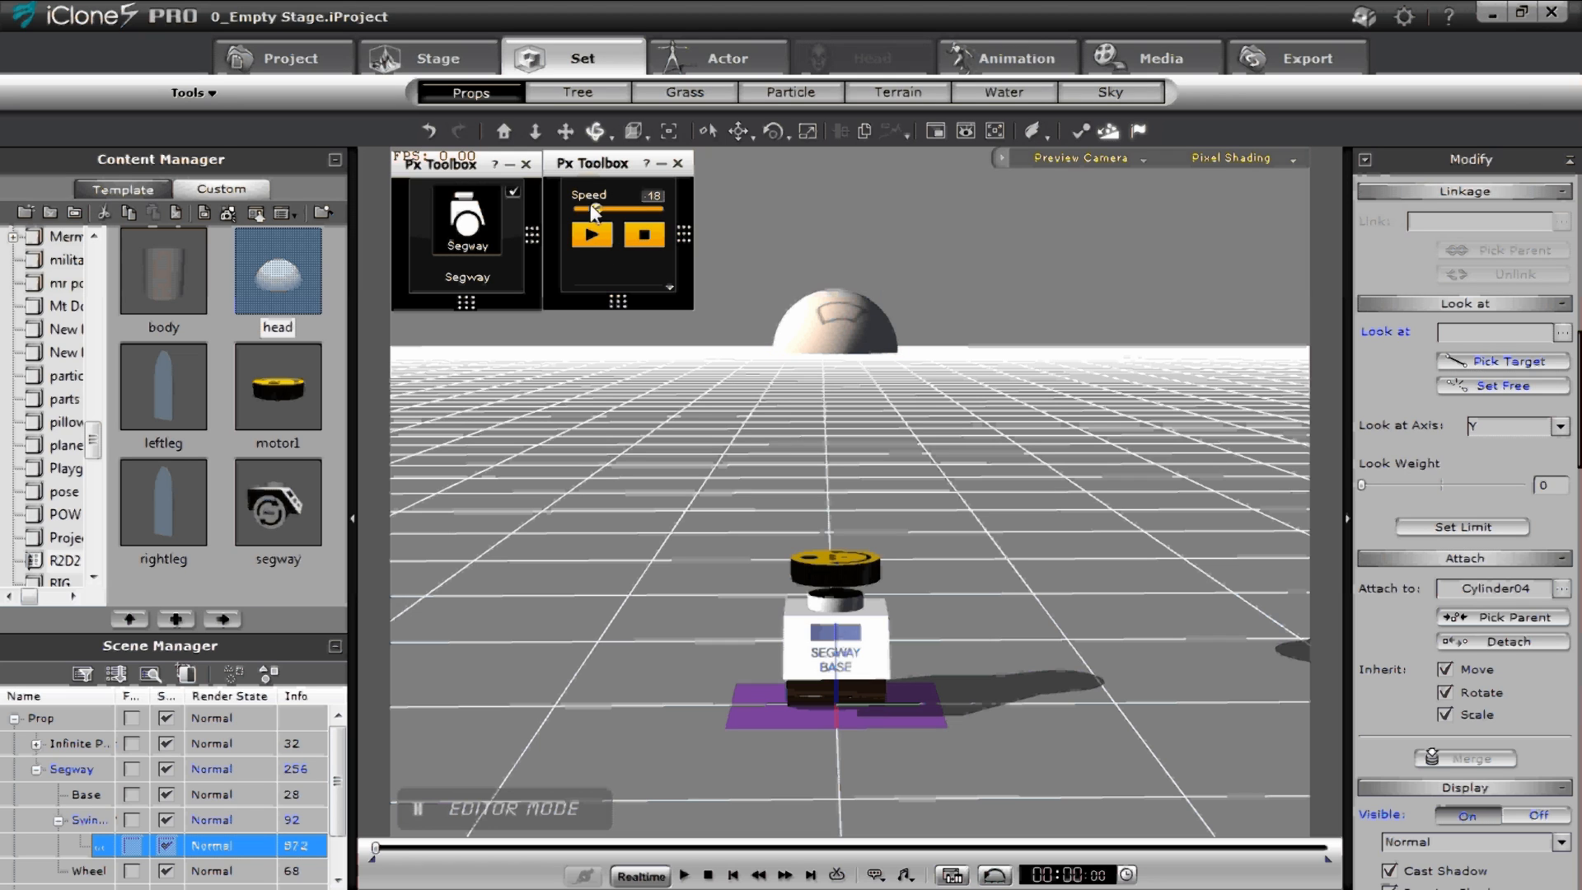
pyautogui.moveTo(593, 207); pyautogui.dragTo(645, 239)
pyautogui.click(707, 875)
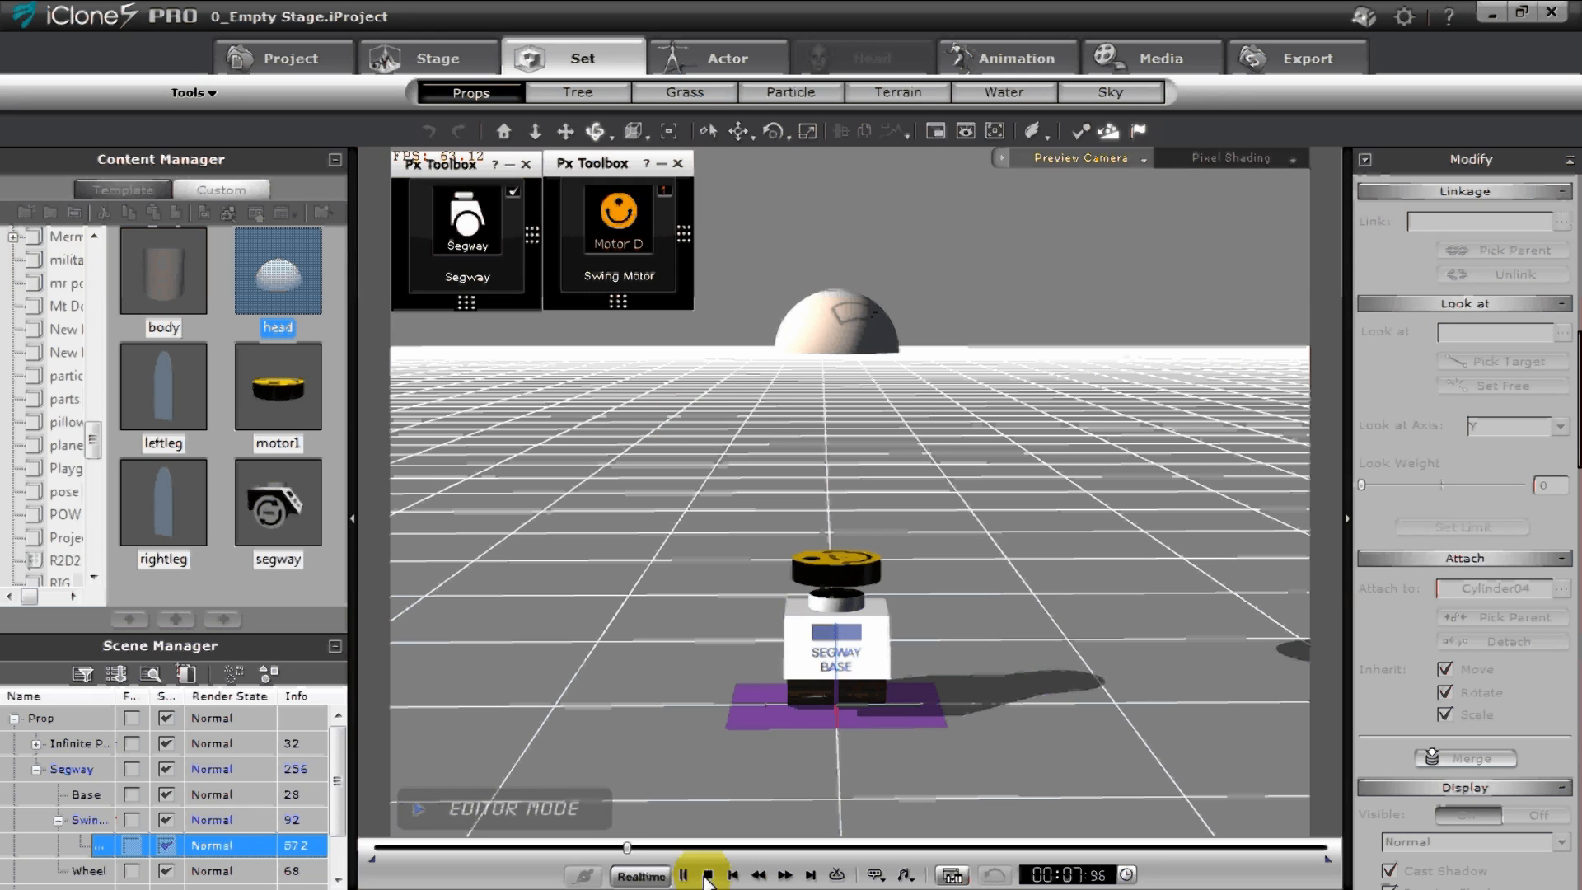
# - Add the custom body prop and attach it to the segway
pyautogui.doubleClick(162, 287)
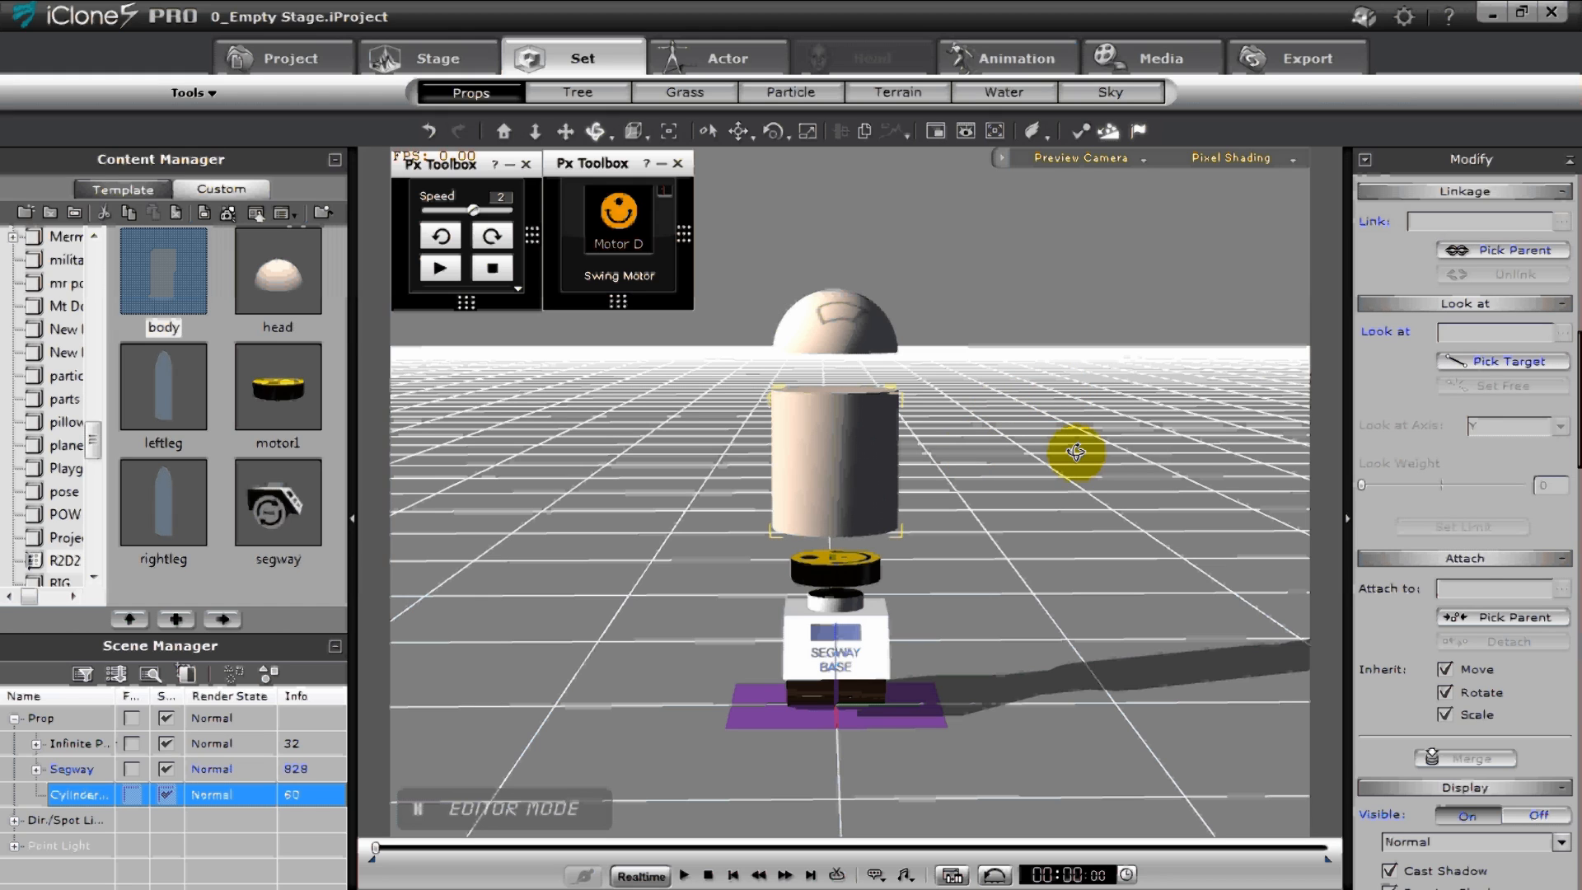
pyautogui.click(1510, 618)
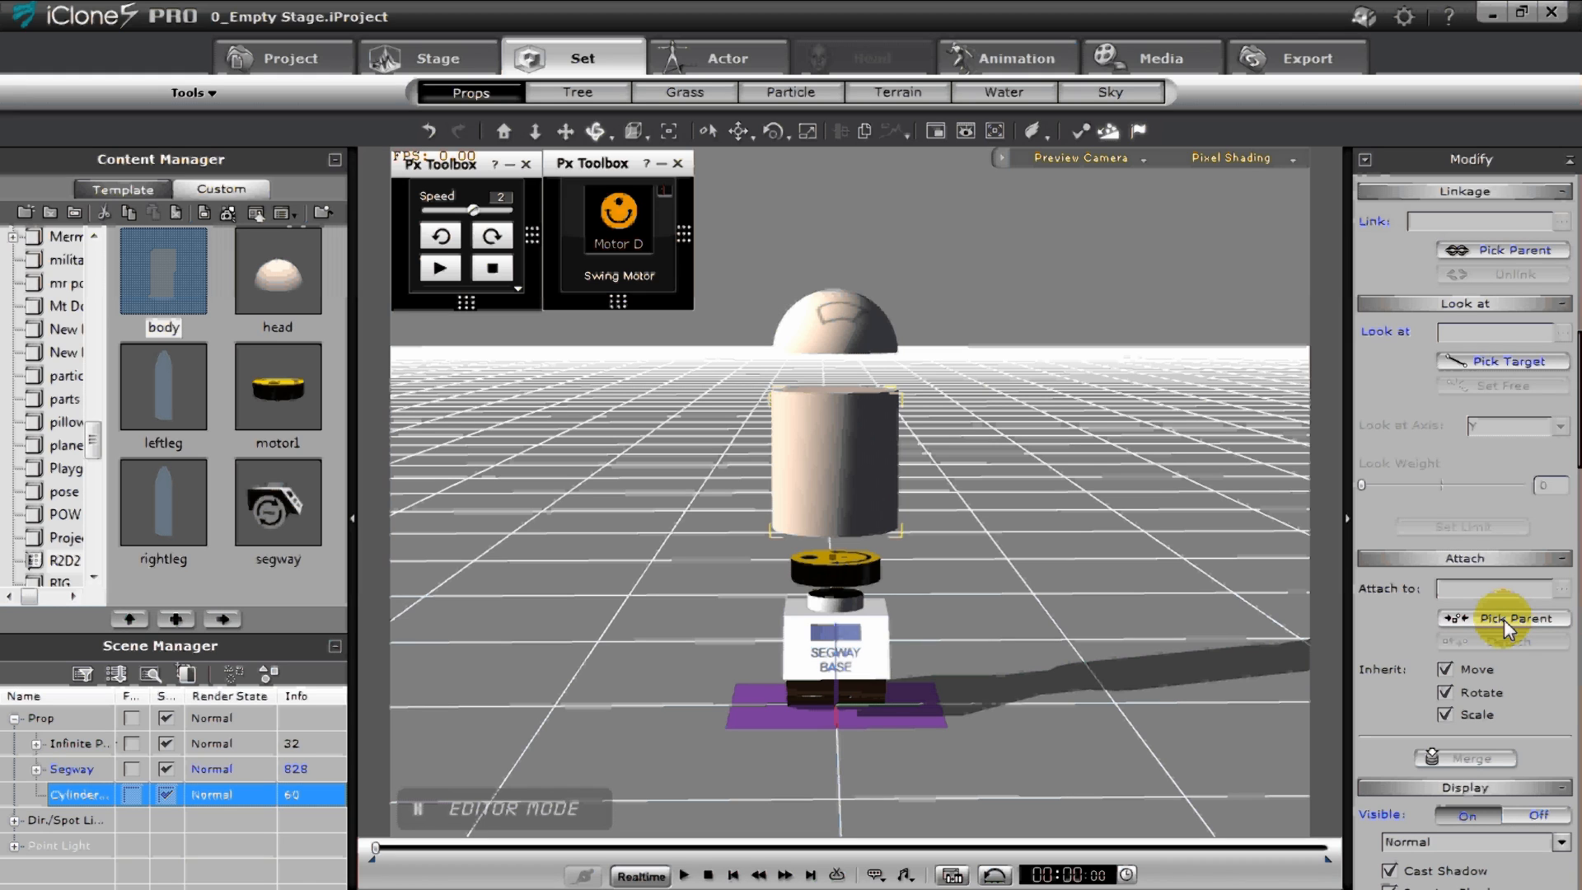
pyautogui.click(836, 614)
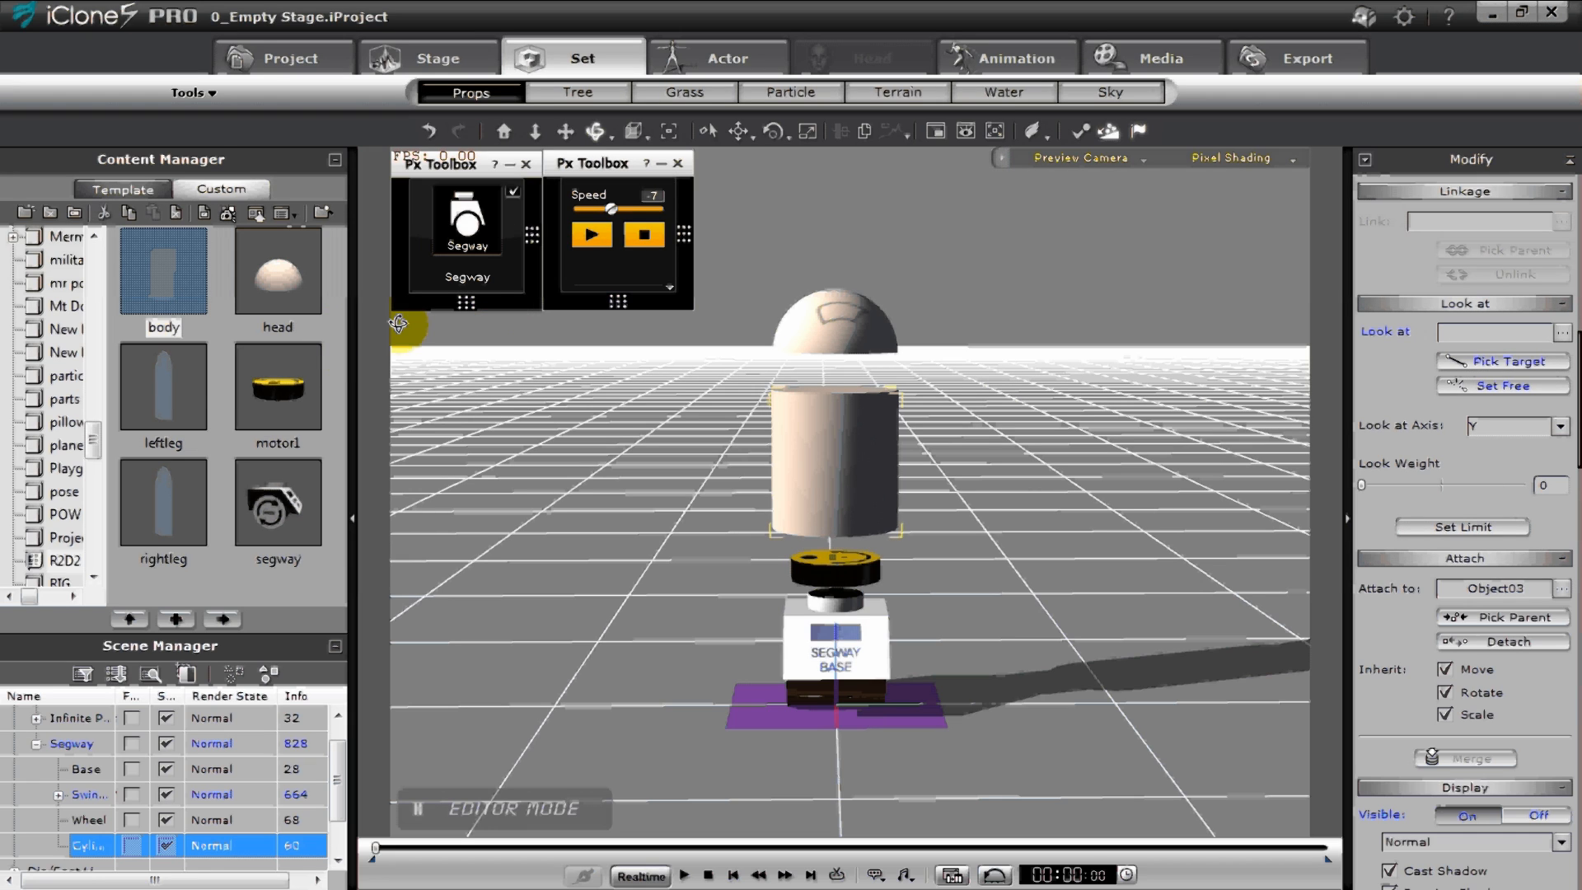
# - Add the leftleg and rightleg props to the scene and attach the right leg to the segway's base
pyautogui.doubleClick(165, 396)
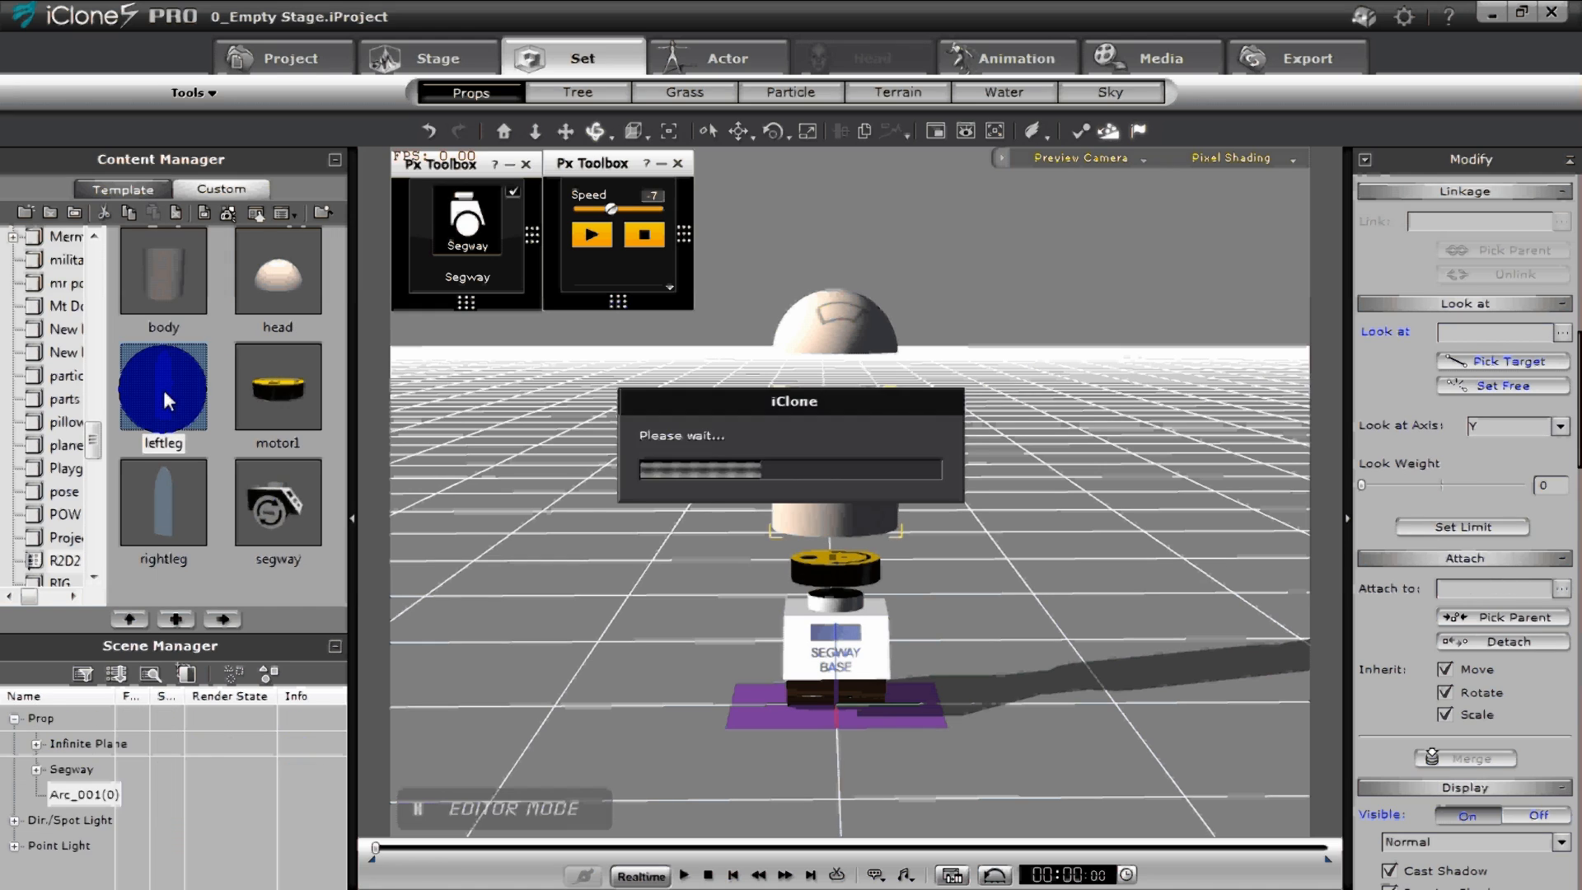
pyautogui.doubleClick(152, 467)
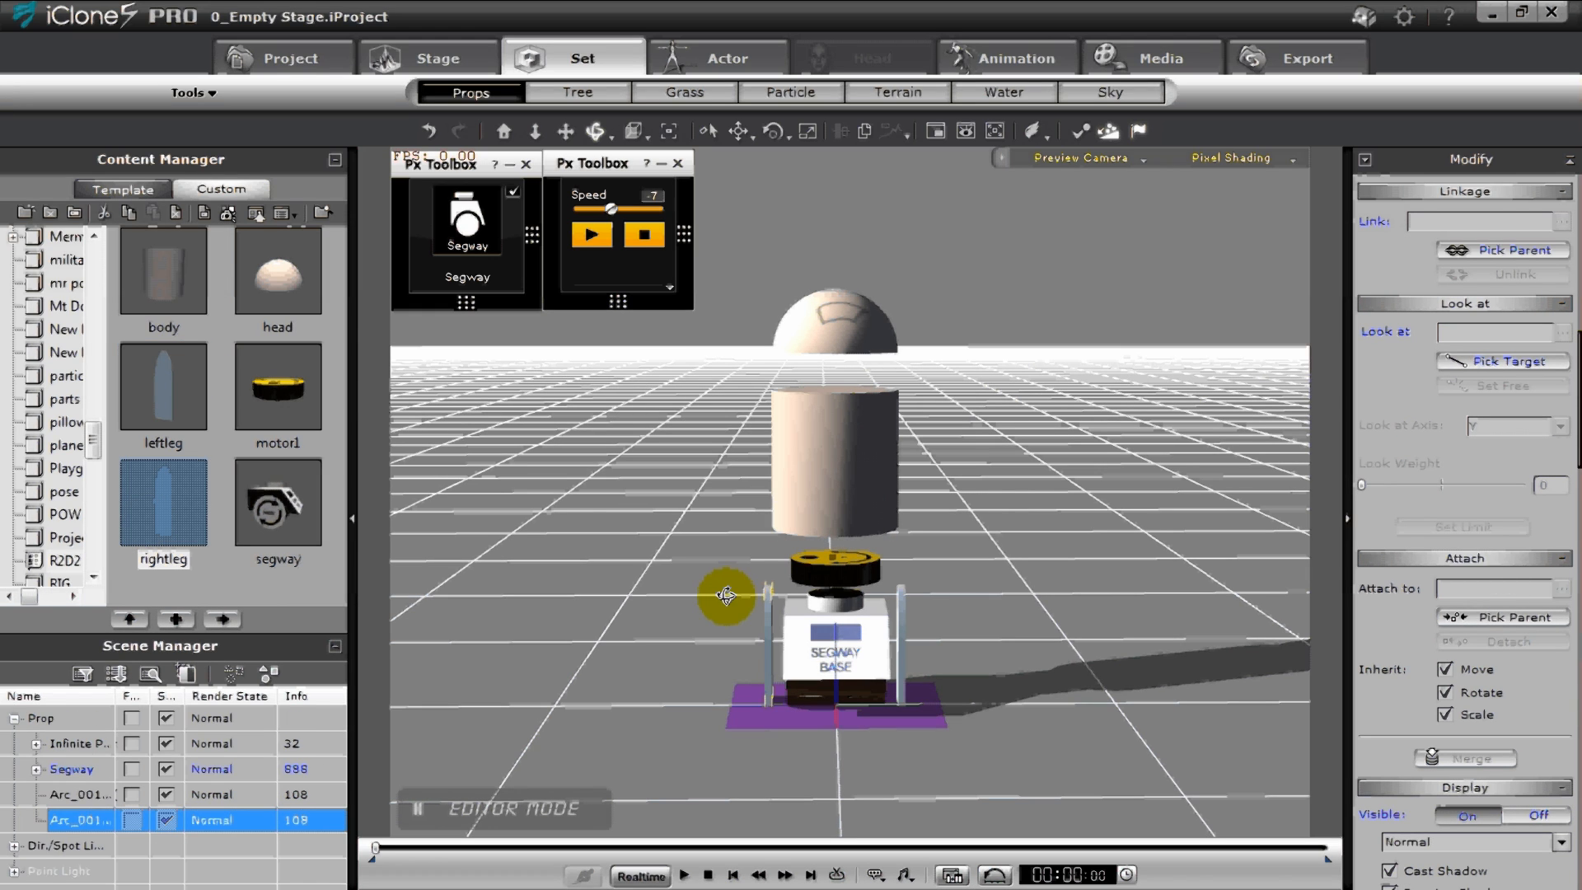
pyautogui.moveTo(1030, 594); pyautogui.dragTo(1049, 724, button='right')
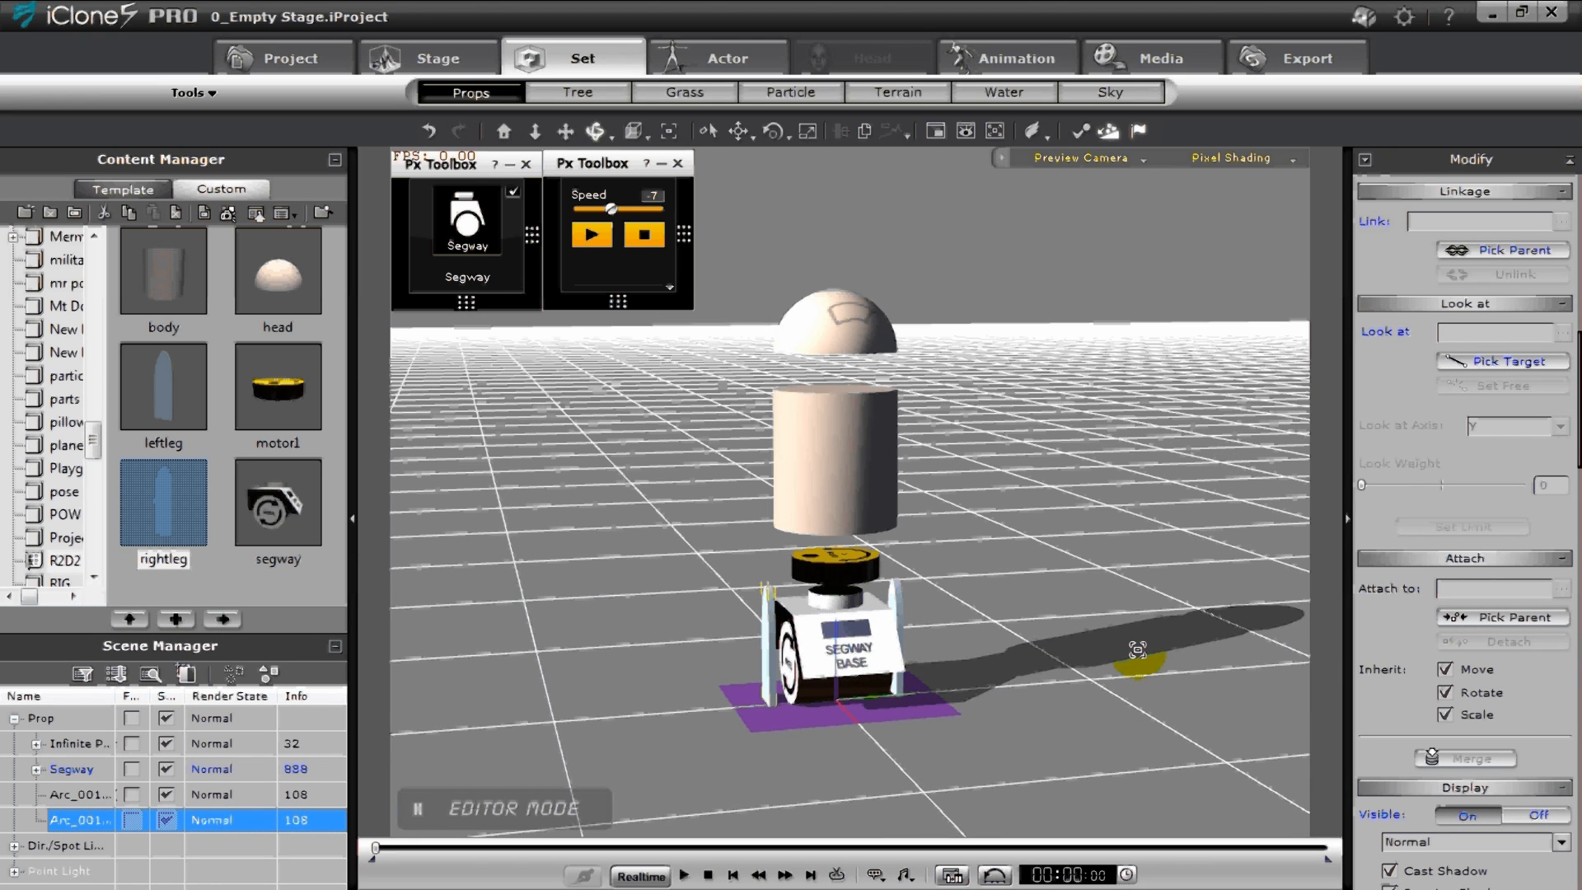
pyautogui.click(813, 643)
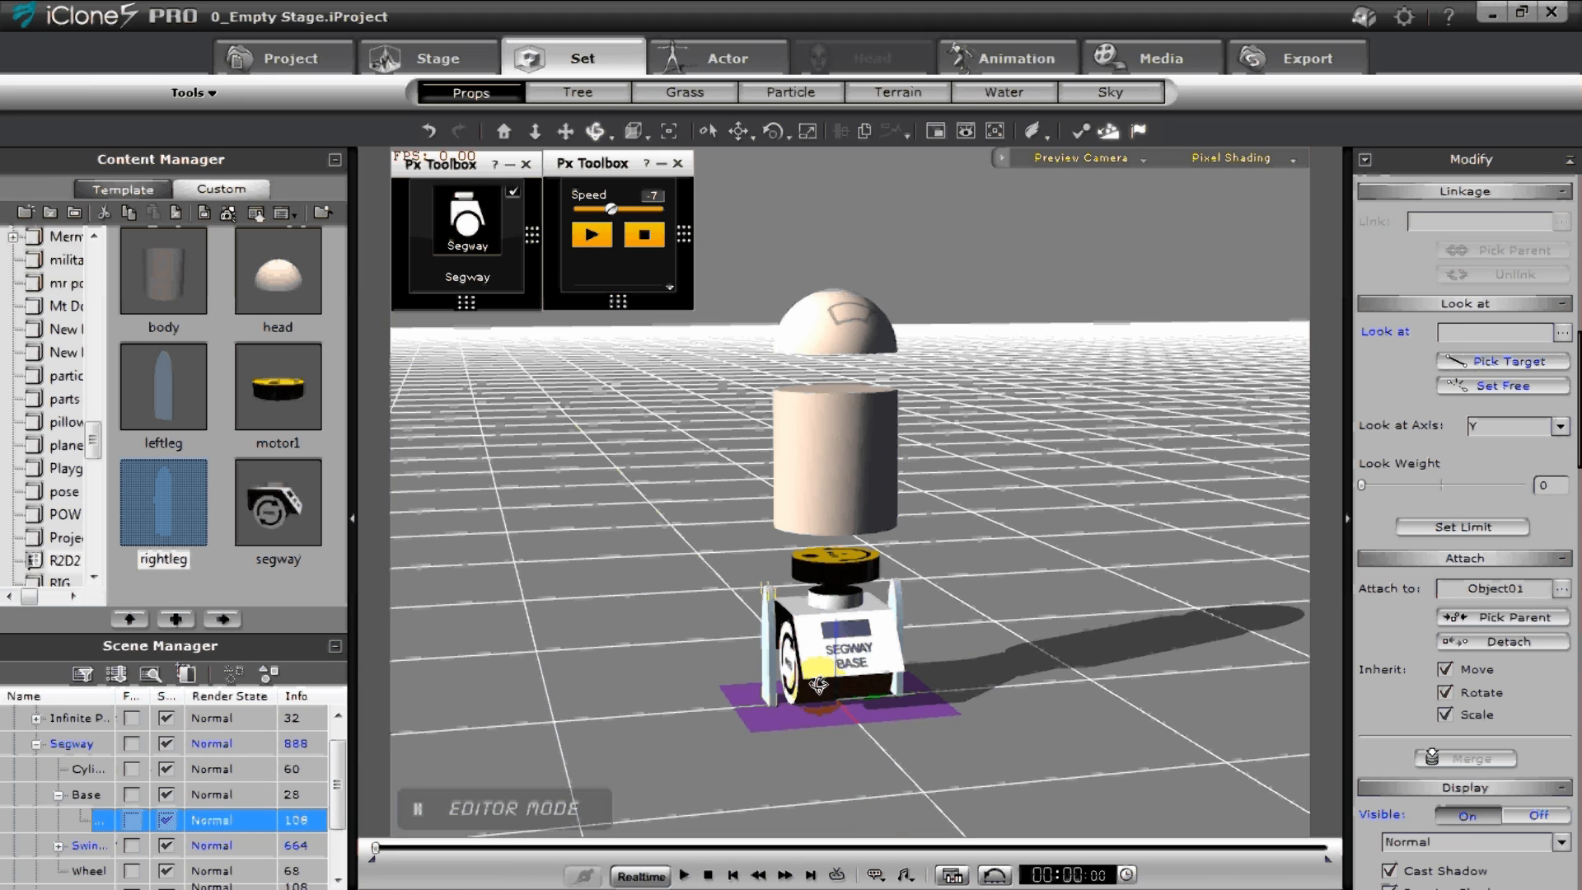
# - Open the right leg's physics settings and activate physics for it
pyautogui.rightClick(768, 608)
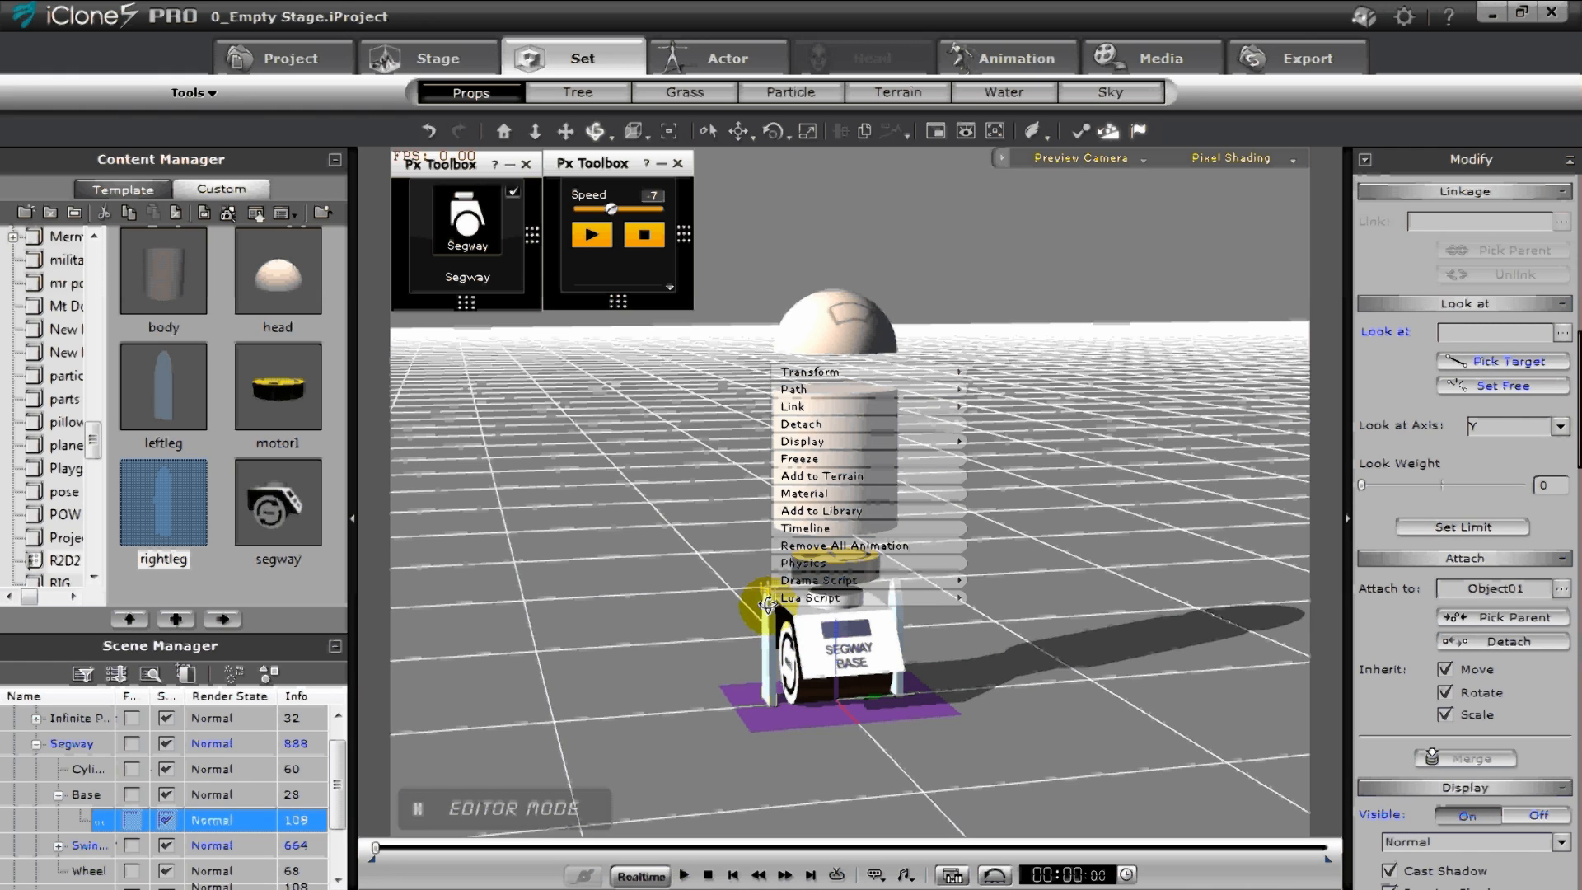
pyautogui.click(838, 562)
pyautogui.click(75, 172)
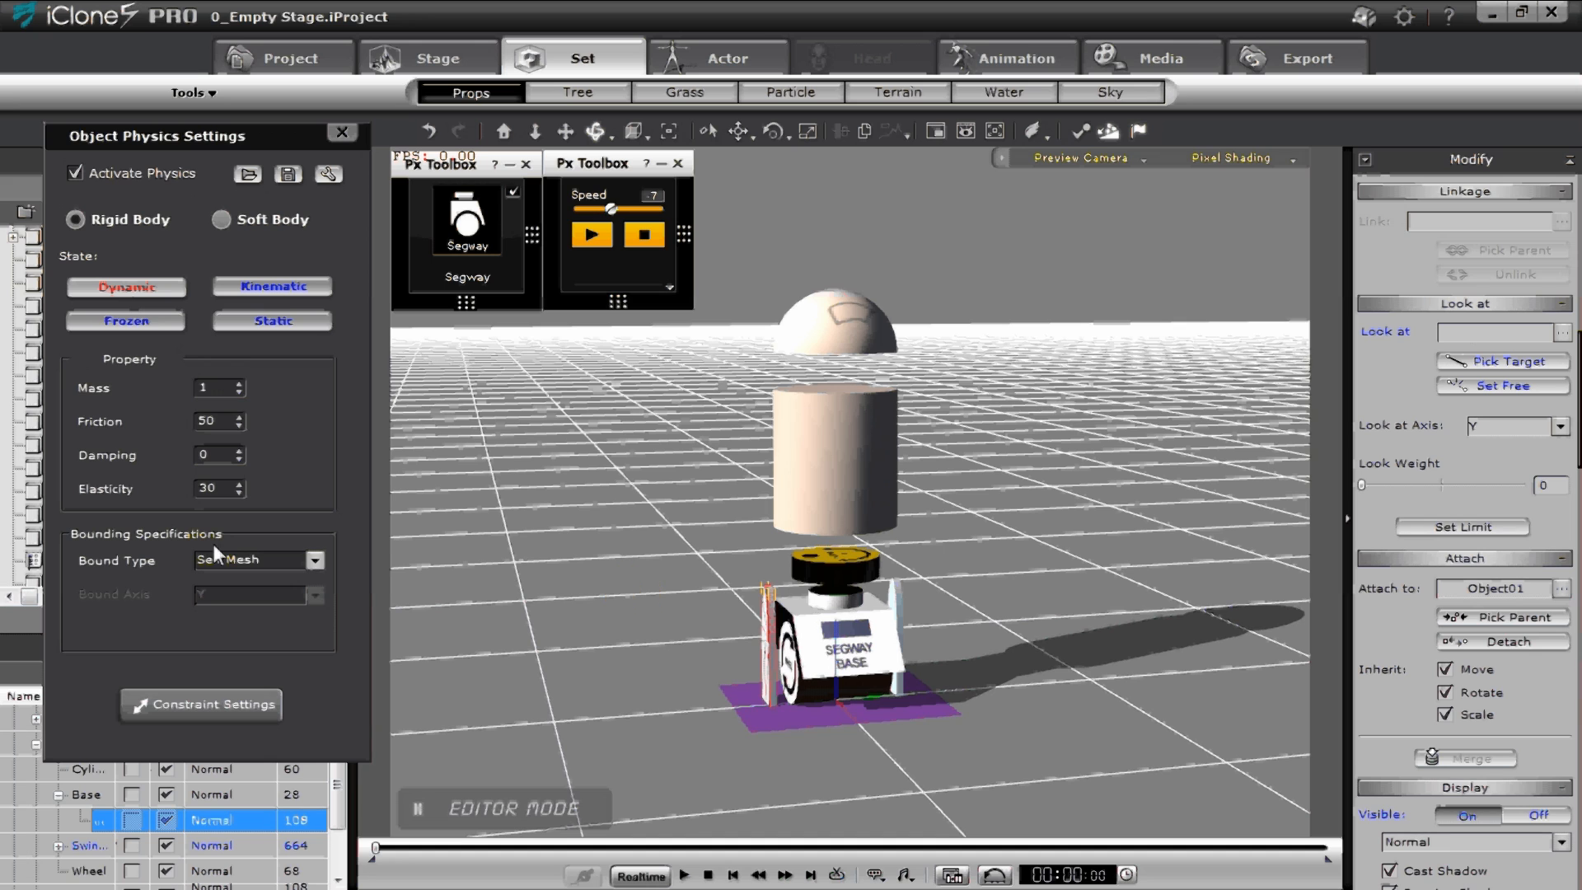
# - Add a hinge constraint to the right leg and connect it to the segway's base
pyautogui.moveTo(722, 610); pyautogui.dragTo(954, 722)
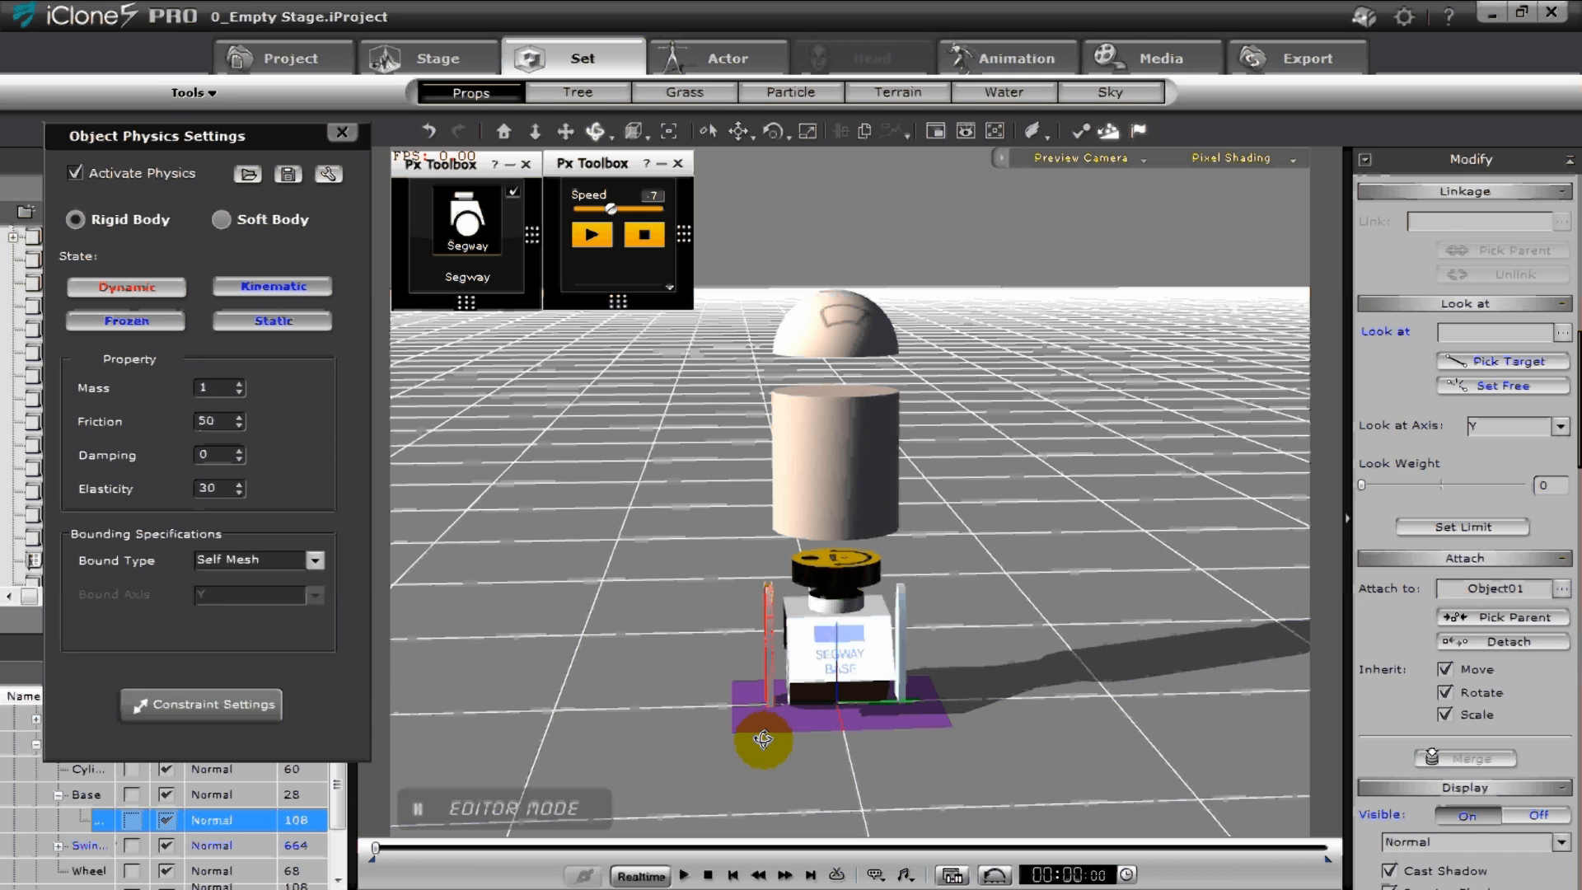
pyautogui.moveTo(896, 757); pyautogui.dragTo(1084, 745)
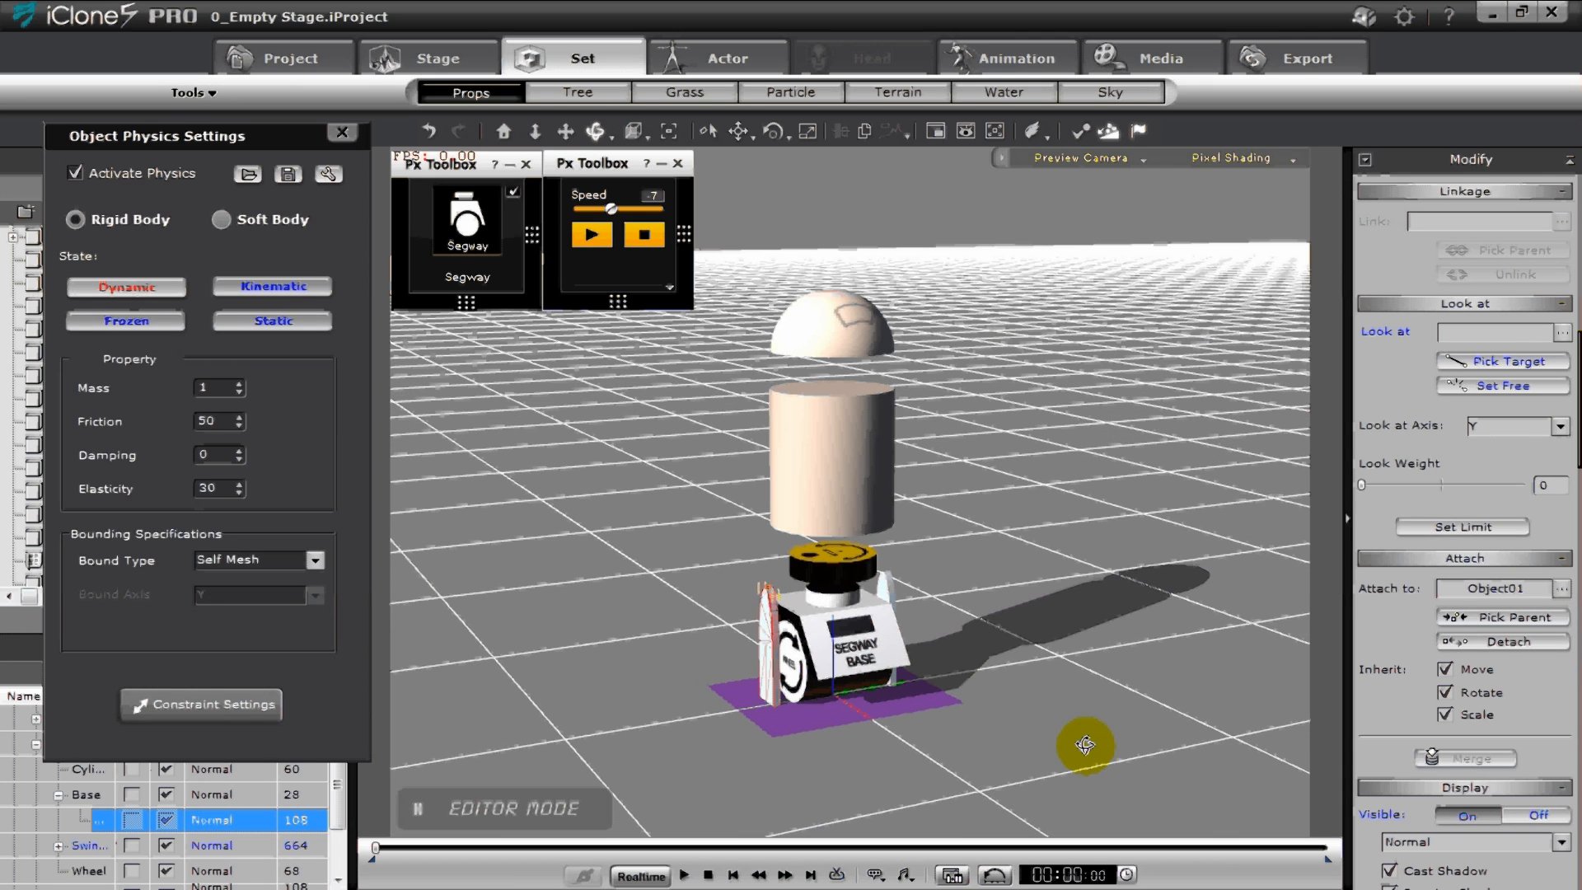
pyautogui.click(246, 707)
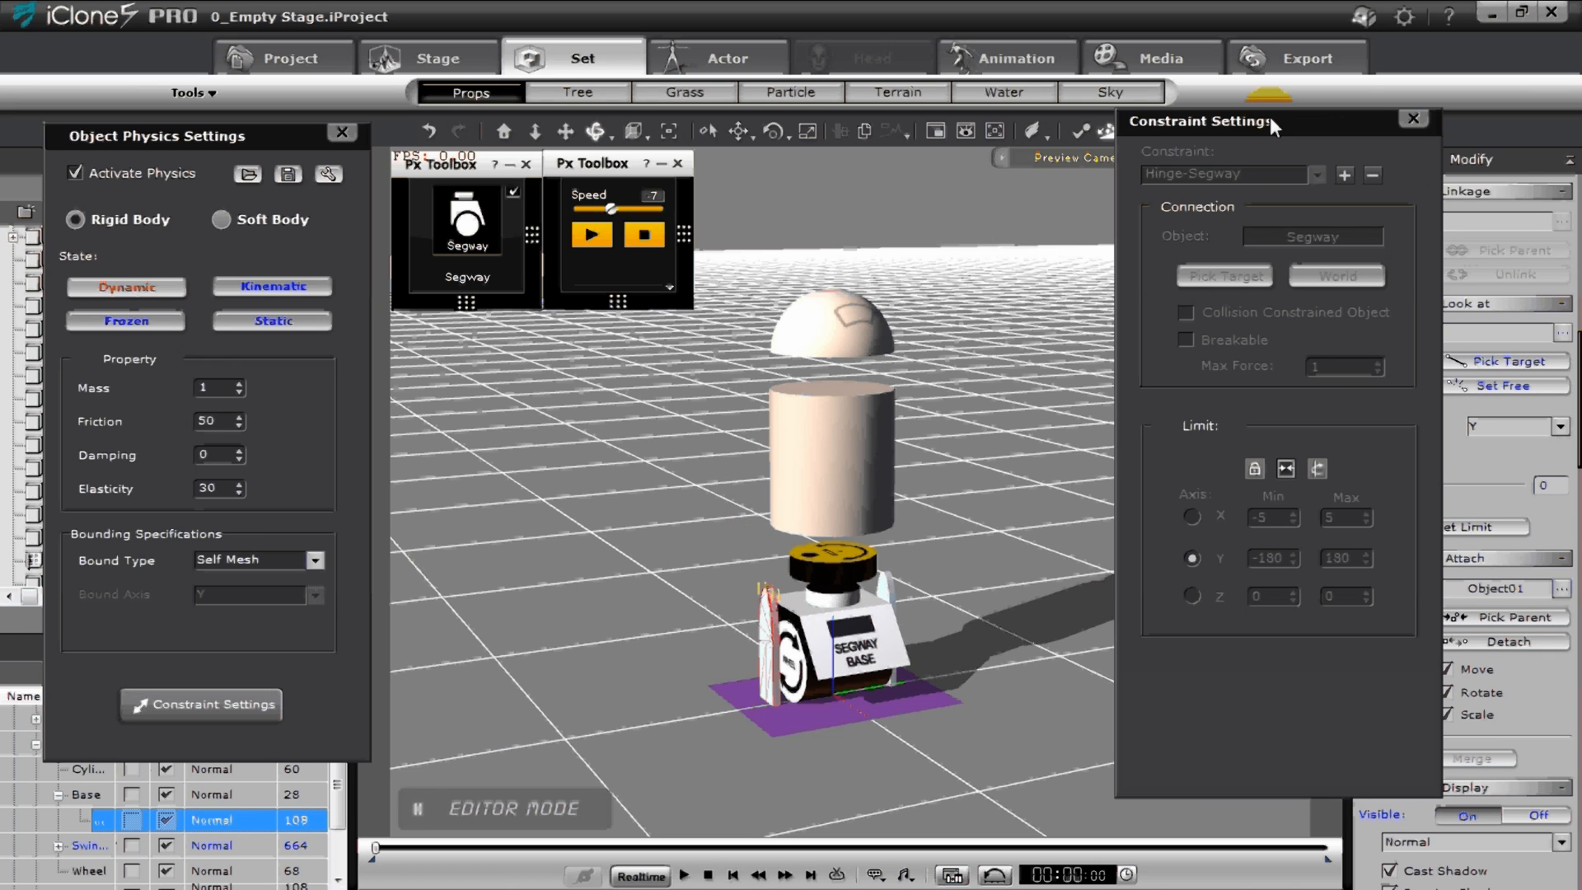
pyautogui.moveTo(1271, 120); pyautogui.dragTo(1349, 111)
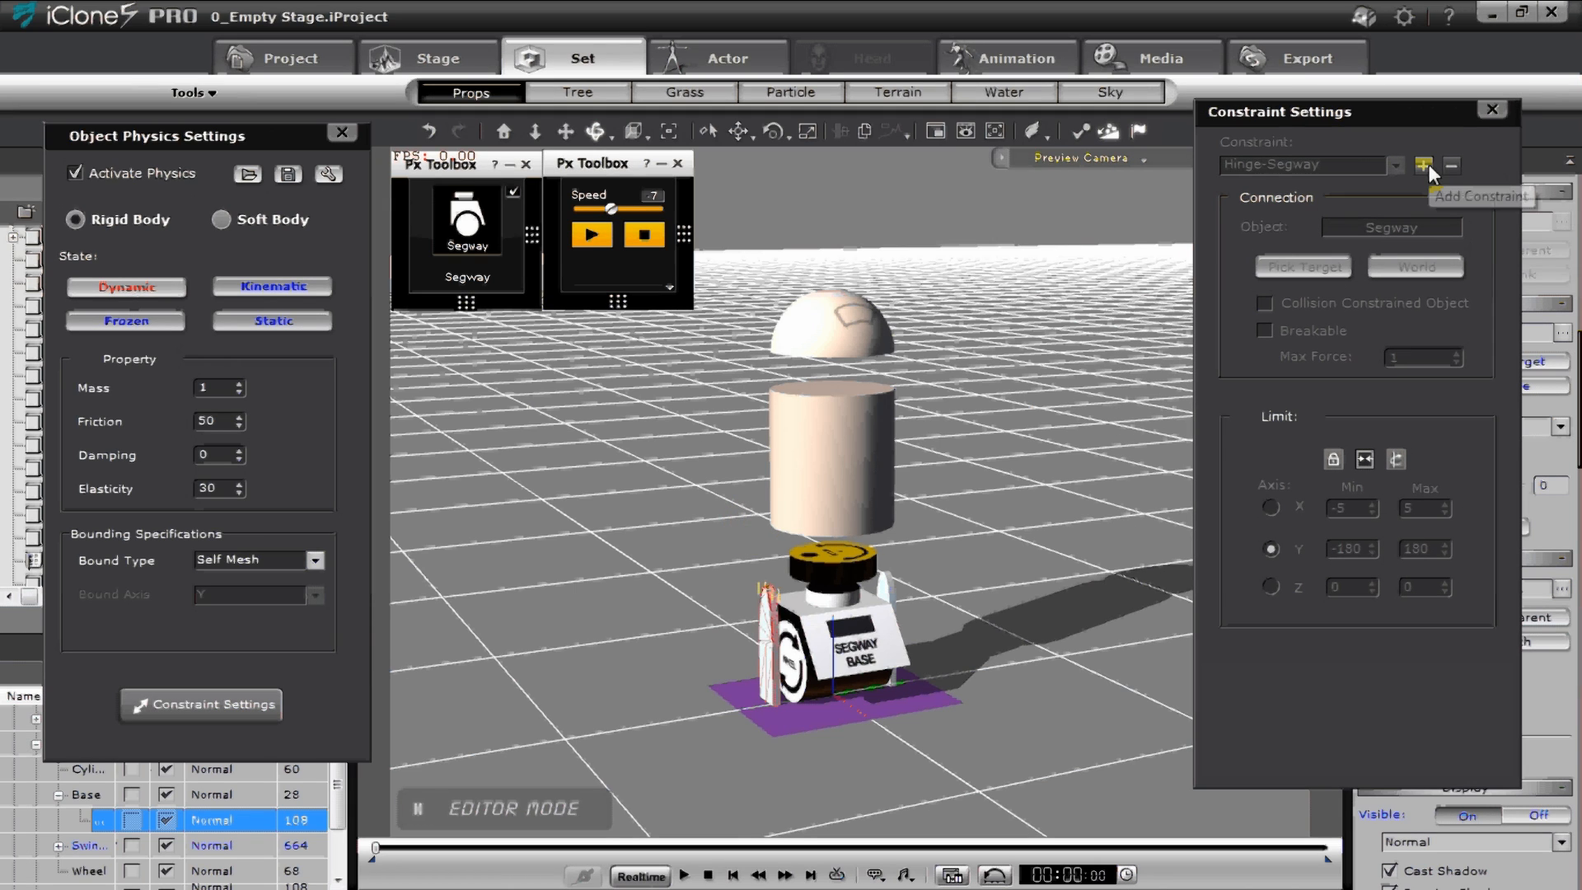
pyautogui.click(1423, 164)
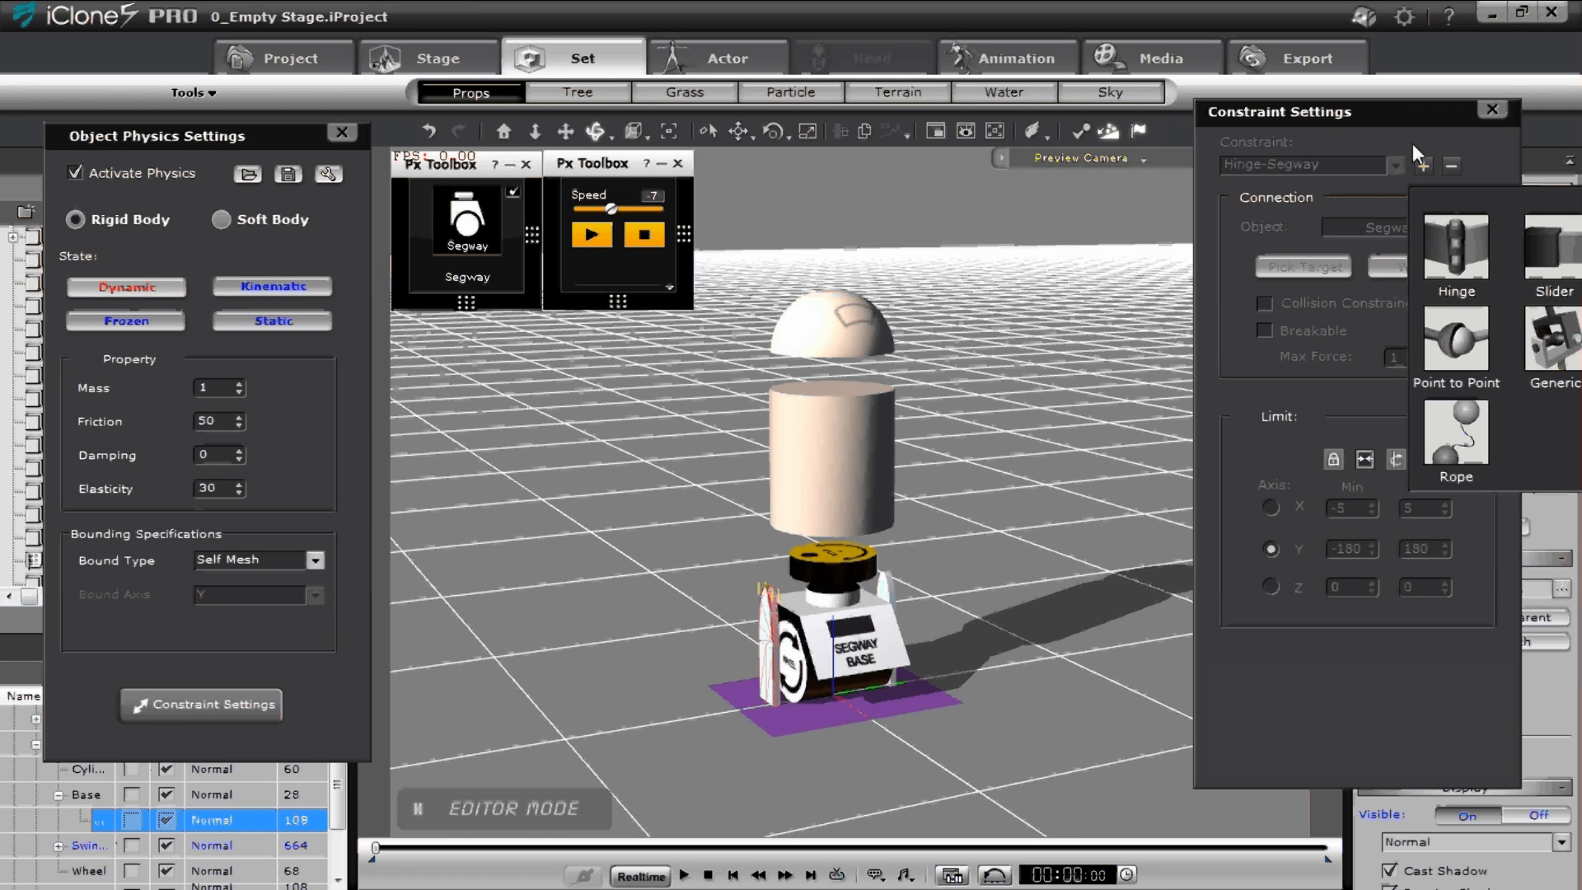
pyautogui.click(1467, 270)
pyautogui.click(832, 630)
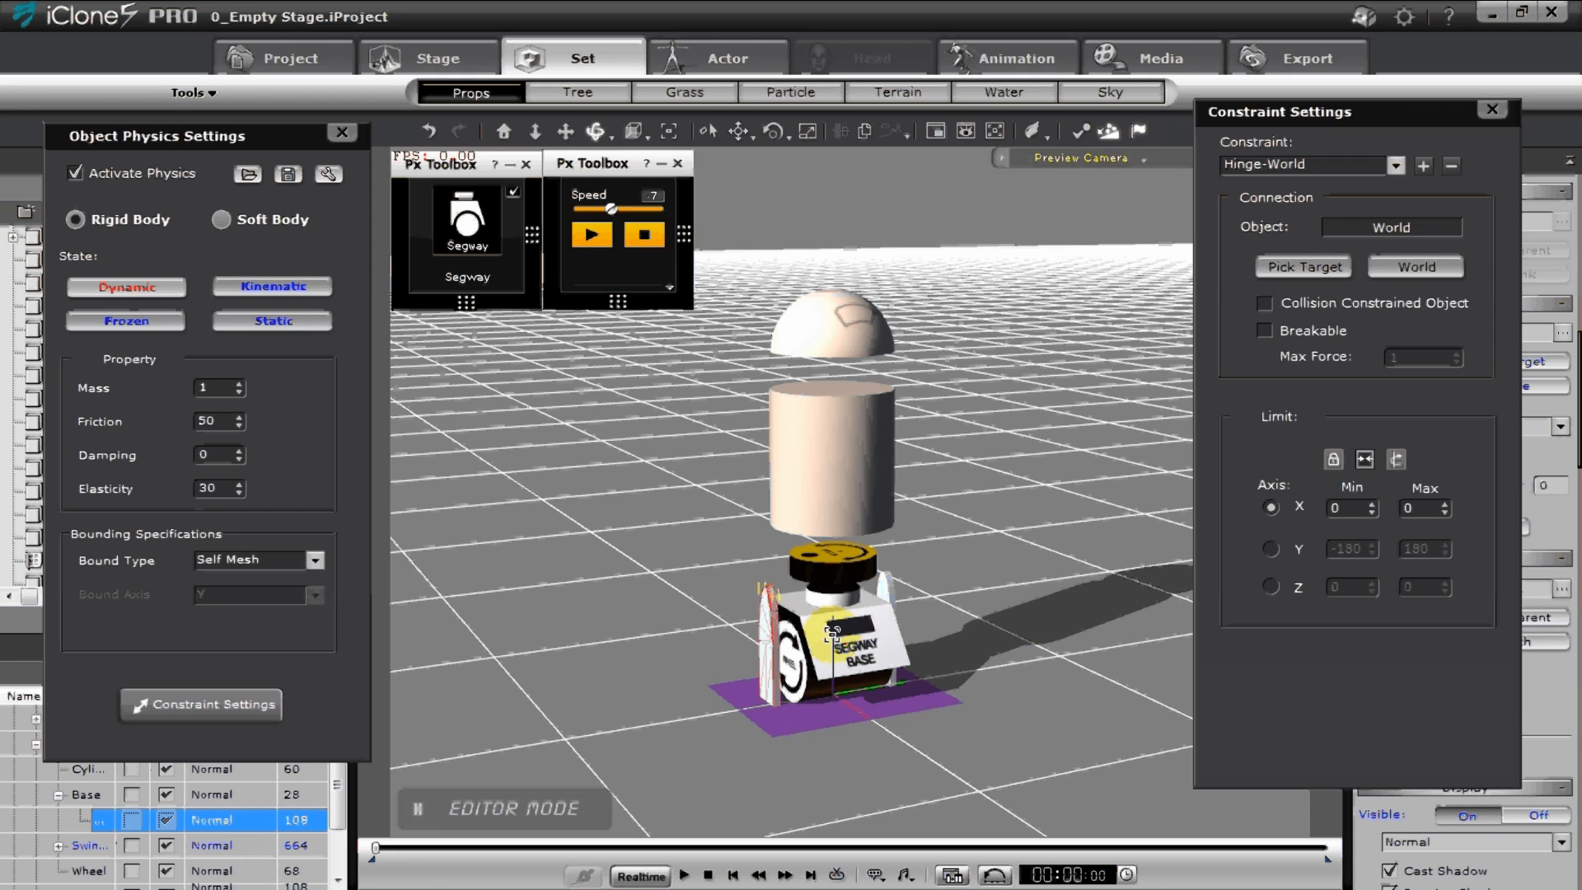
pyautogui.click(833, 630)
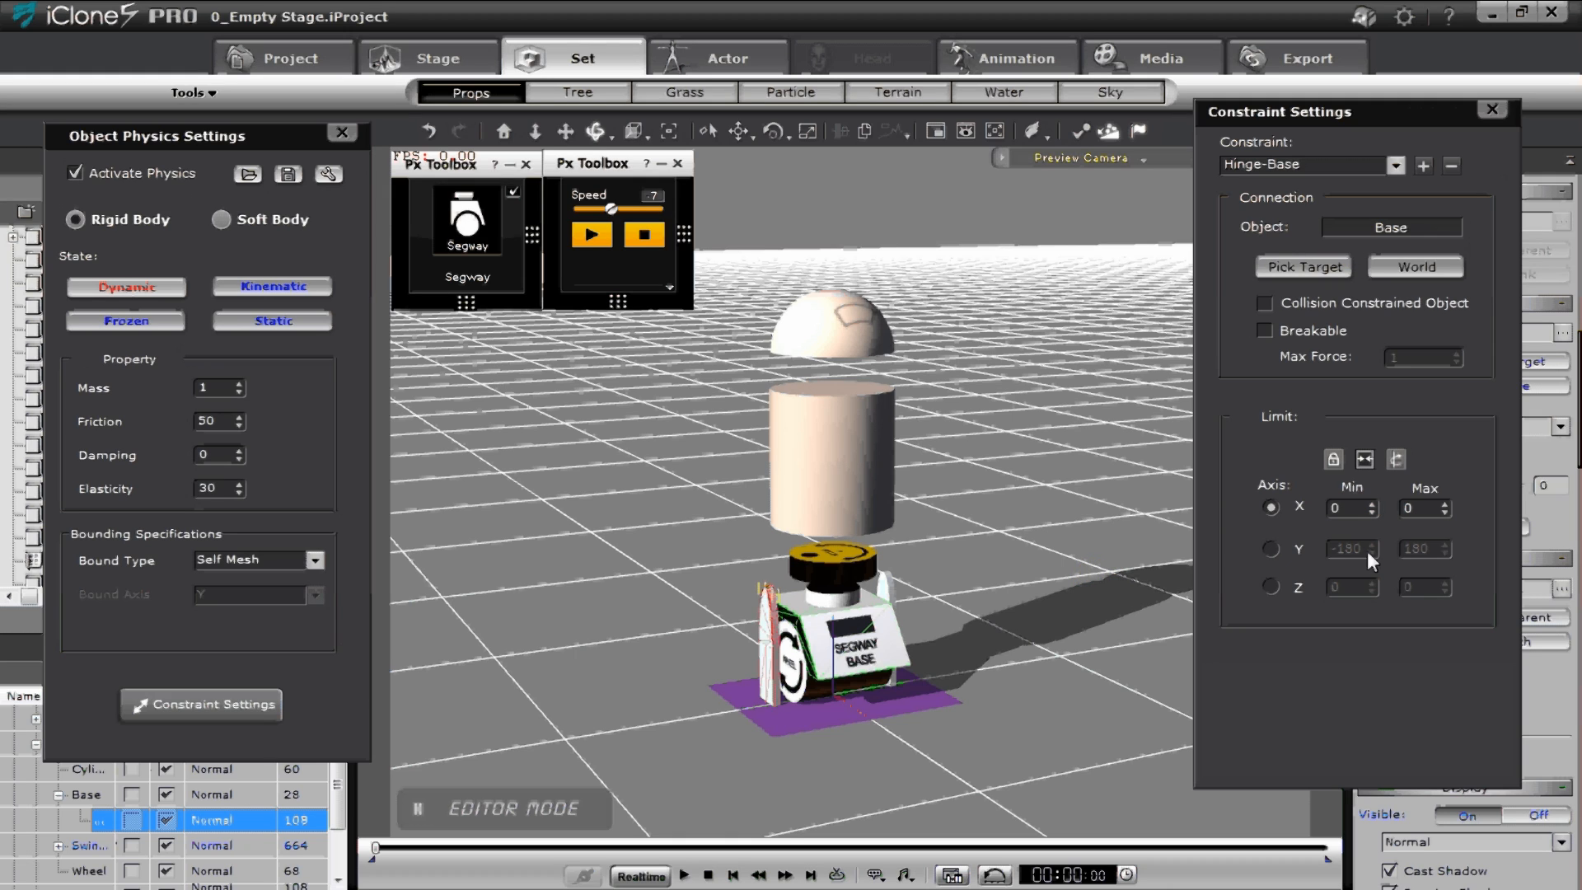
# - Set the right leg hinge's X-axis limits to -5 minimum and 5 maximum
pyautogui.doubleClick(1333, 509)
pyautogui.click(1406, 510)
pyautogui.doubleClick(1407, 510)
pyautogui.write('5')
# - Switch the right leg's hinge to the Y axis with limits of -5 minimum and 5 maximum
pyautogui.click(1273, 548)
pyautogui.doubleClick(1328, 549)
pyautogui.write('-5')
pyautogui.doubleClick(1424, 548)
pyautogui.write('5')
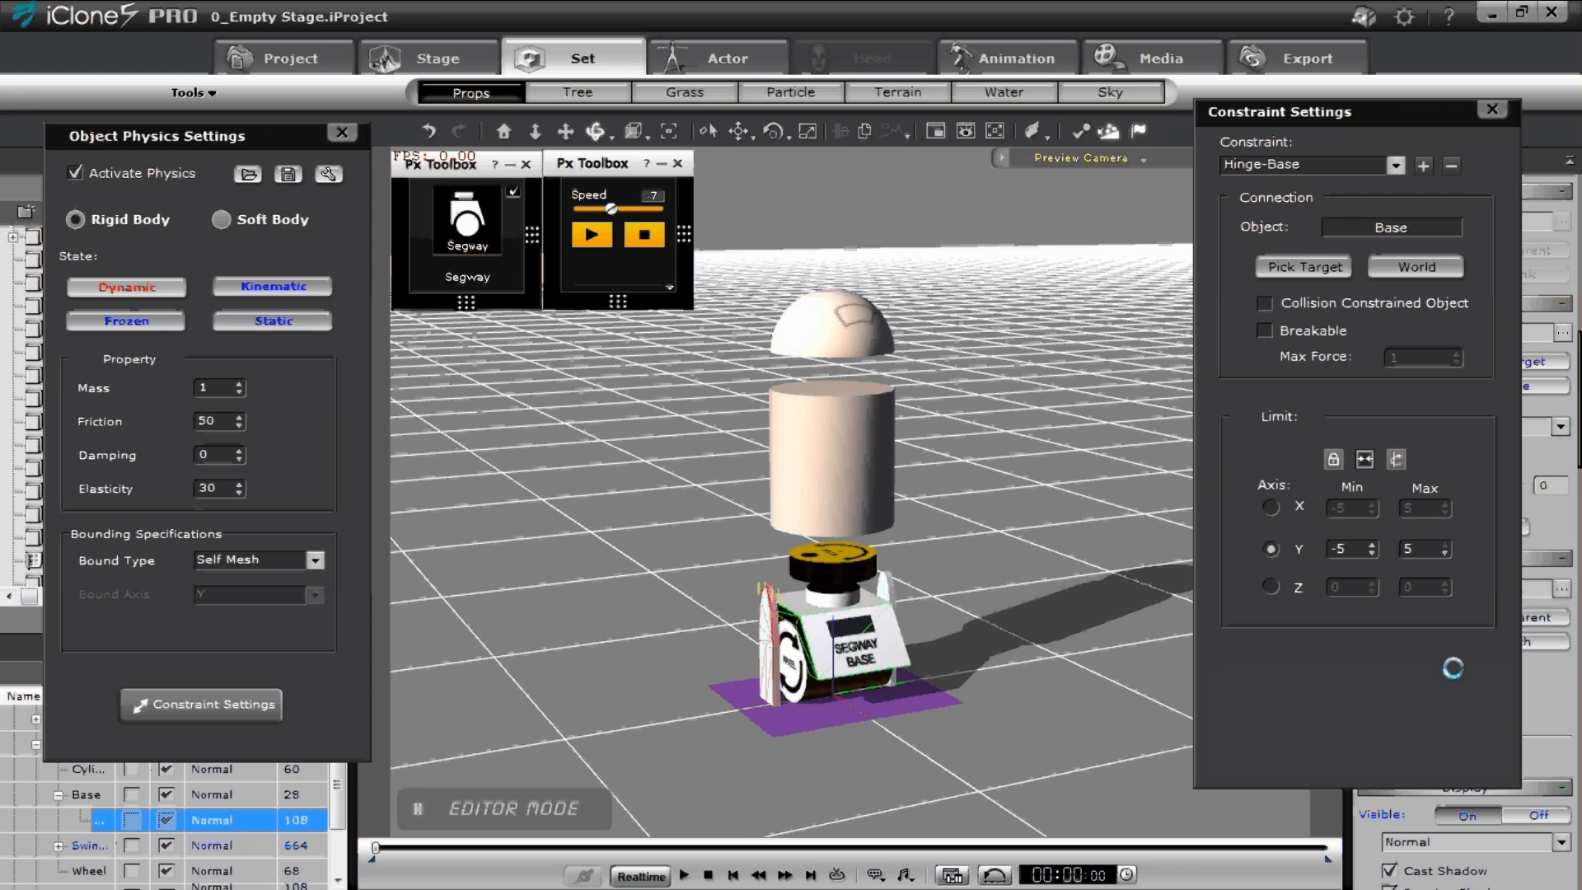
# - Close the constraint settings and show the right leg's move gizmo to check its pivot position
pyautogui.click(1500, 112)
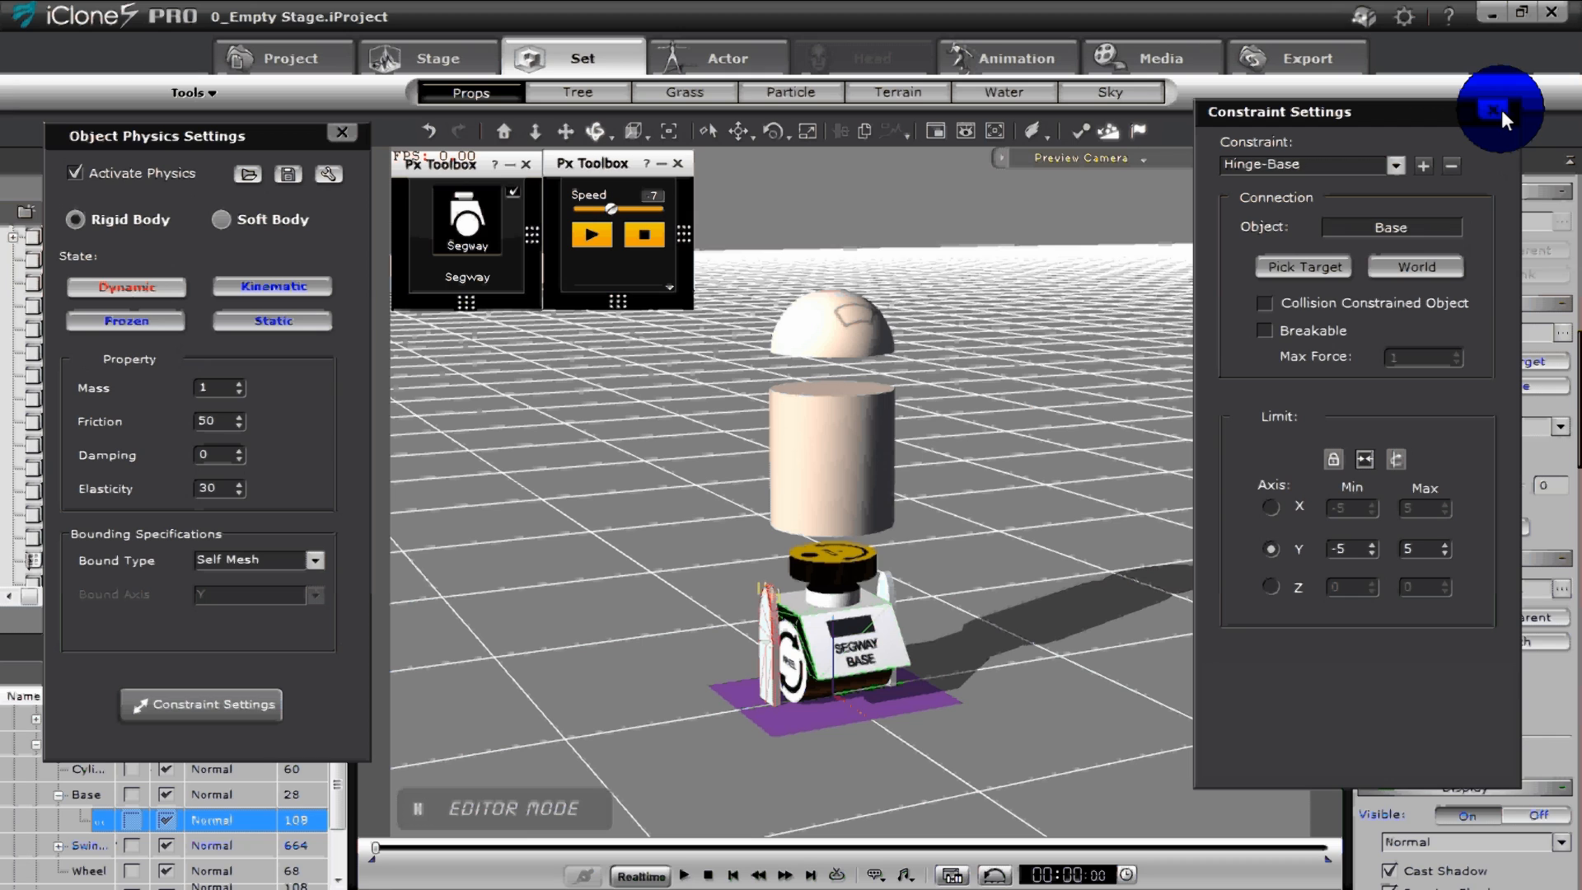
pyautogui.moveTo(1576, 407); pyautogui.dragTo(1576, 239)
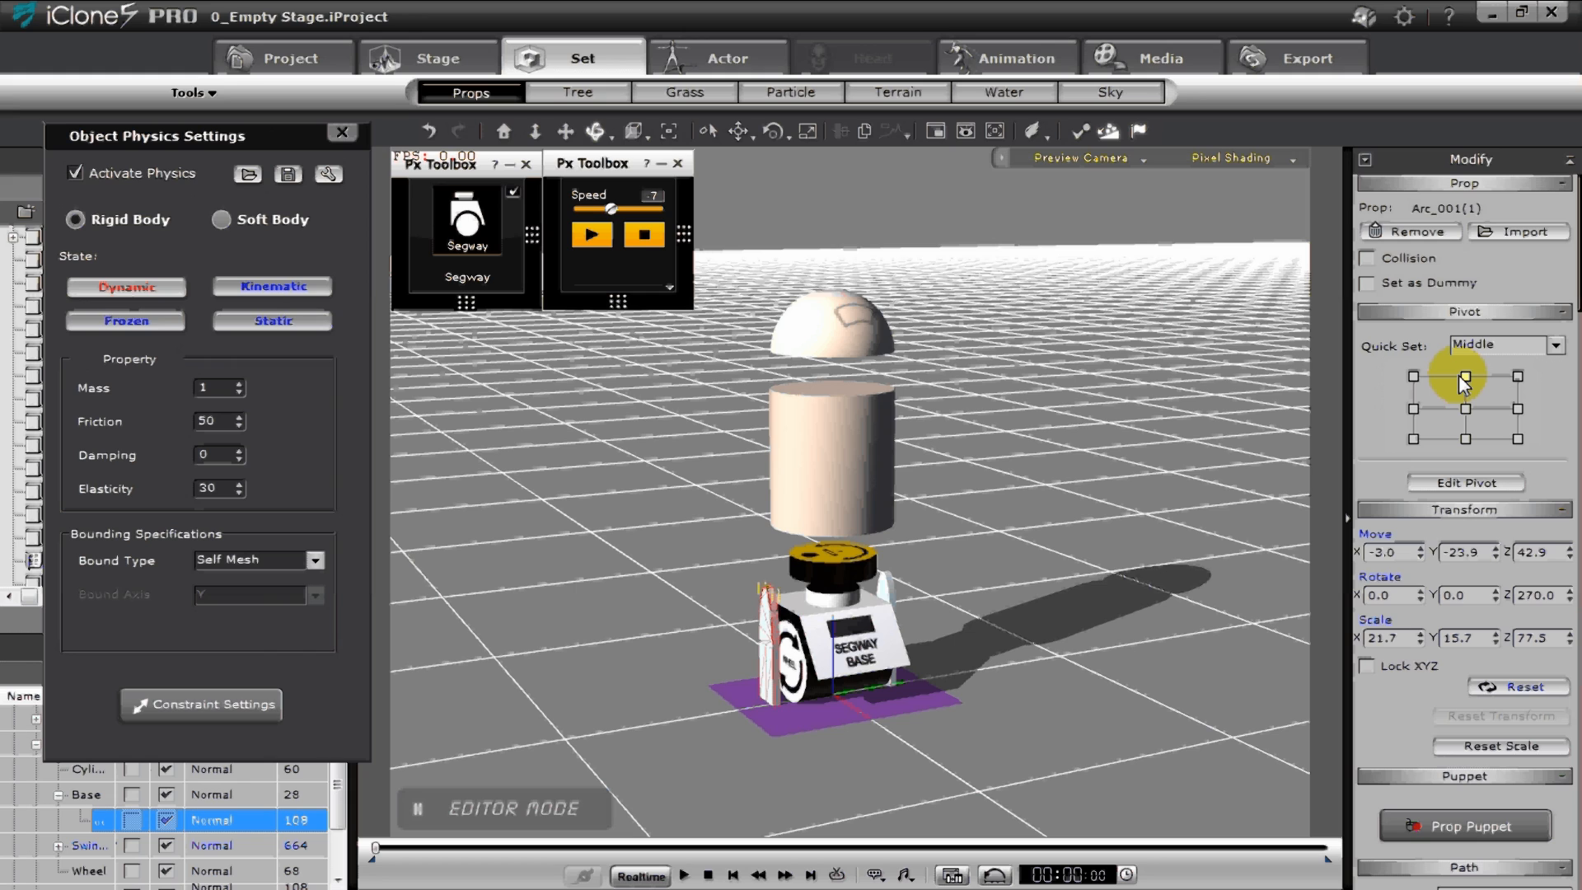
pyautogui.press('w')
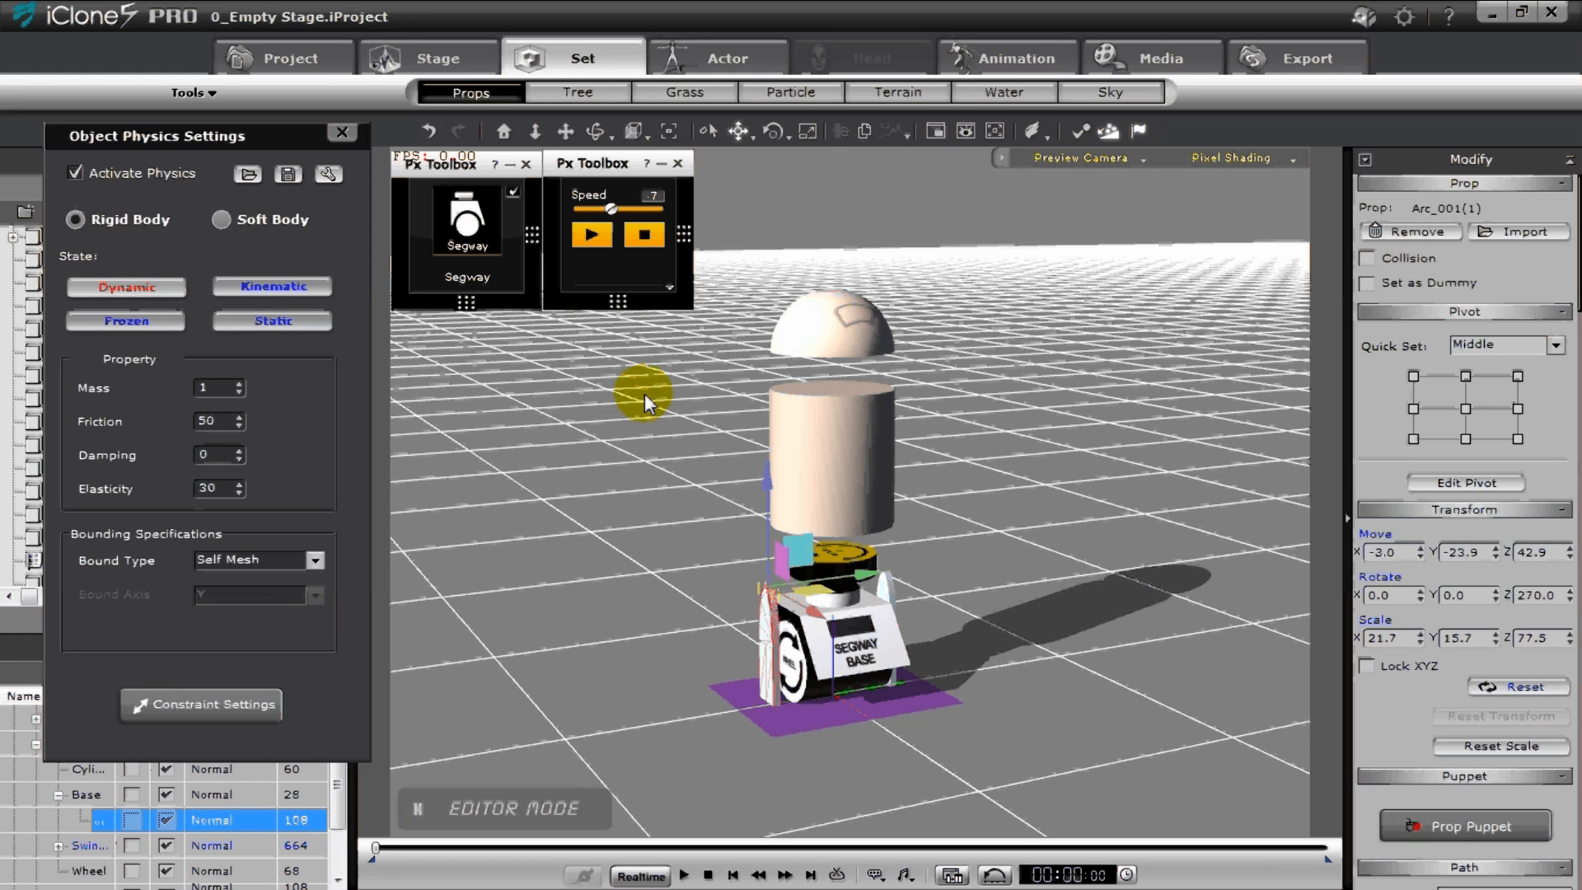
# - Simulate the segway driving and turning with the right leg hinged, using speeds 20 and -20, then stop playback
pyautogui.click(457, 233)
pyautogui.click(441, 262)
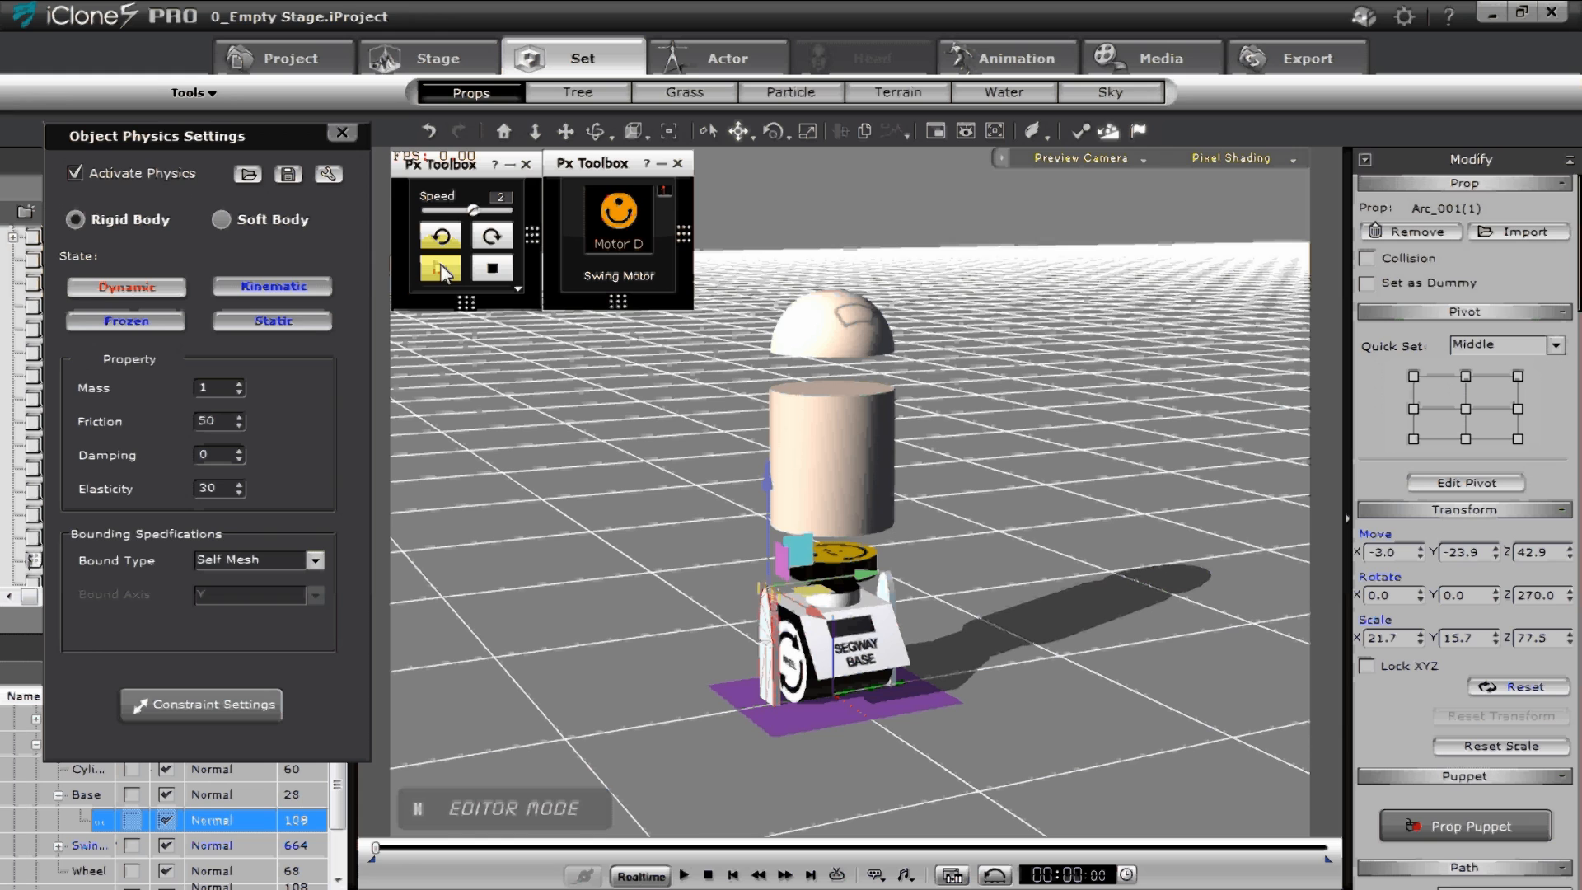
pyautogui.moveTo(473, 210); pyautogui.dragTo(544, 245)
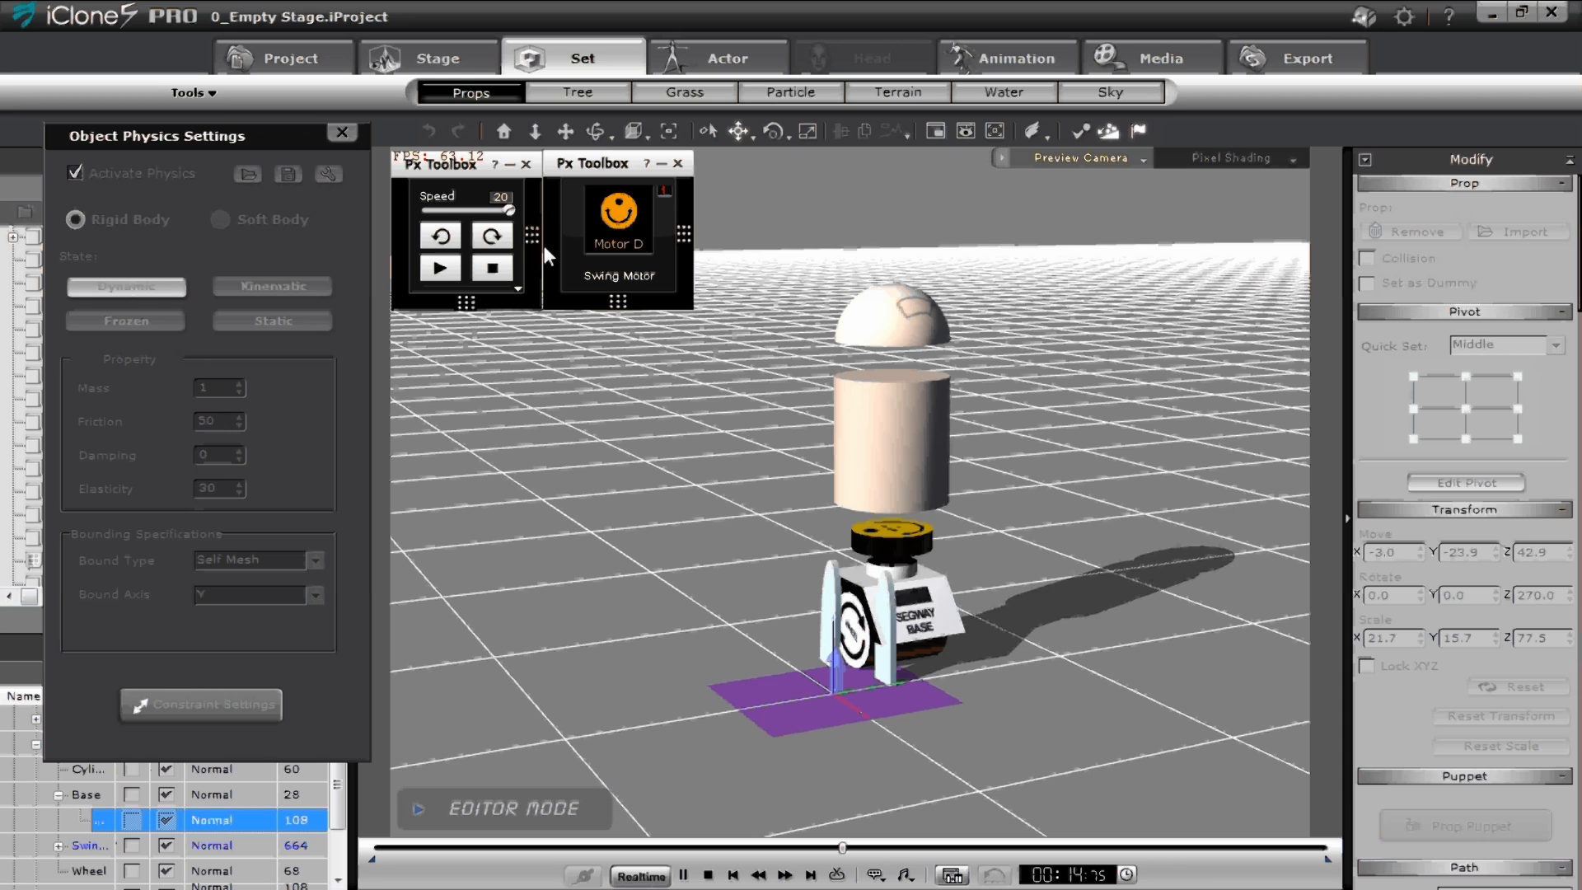
pyautogui.click(442, 236)
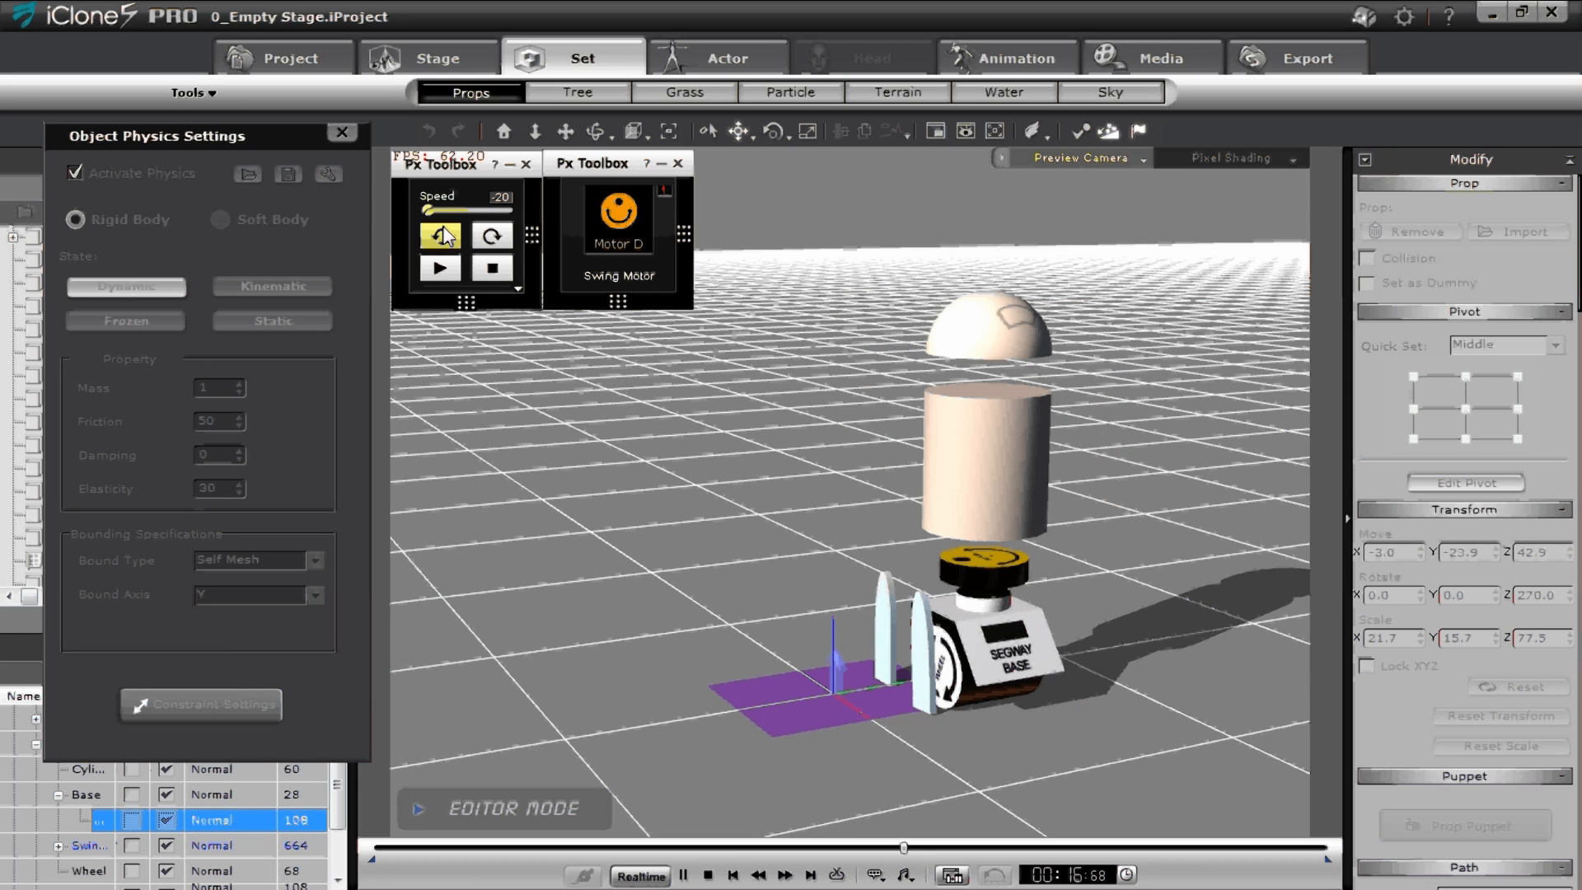
pyautogui.click(492, 236)
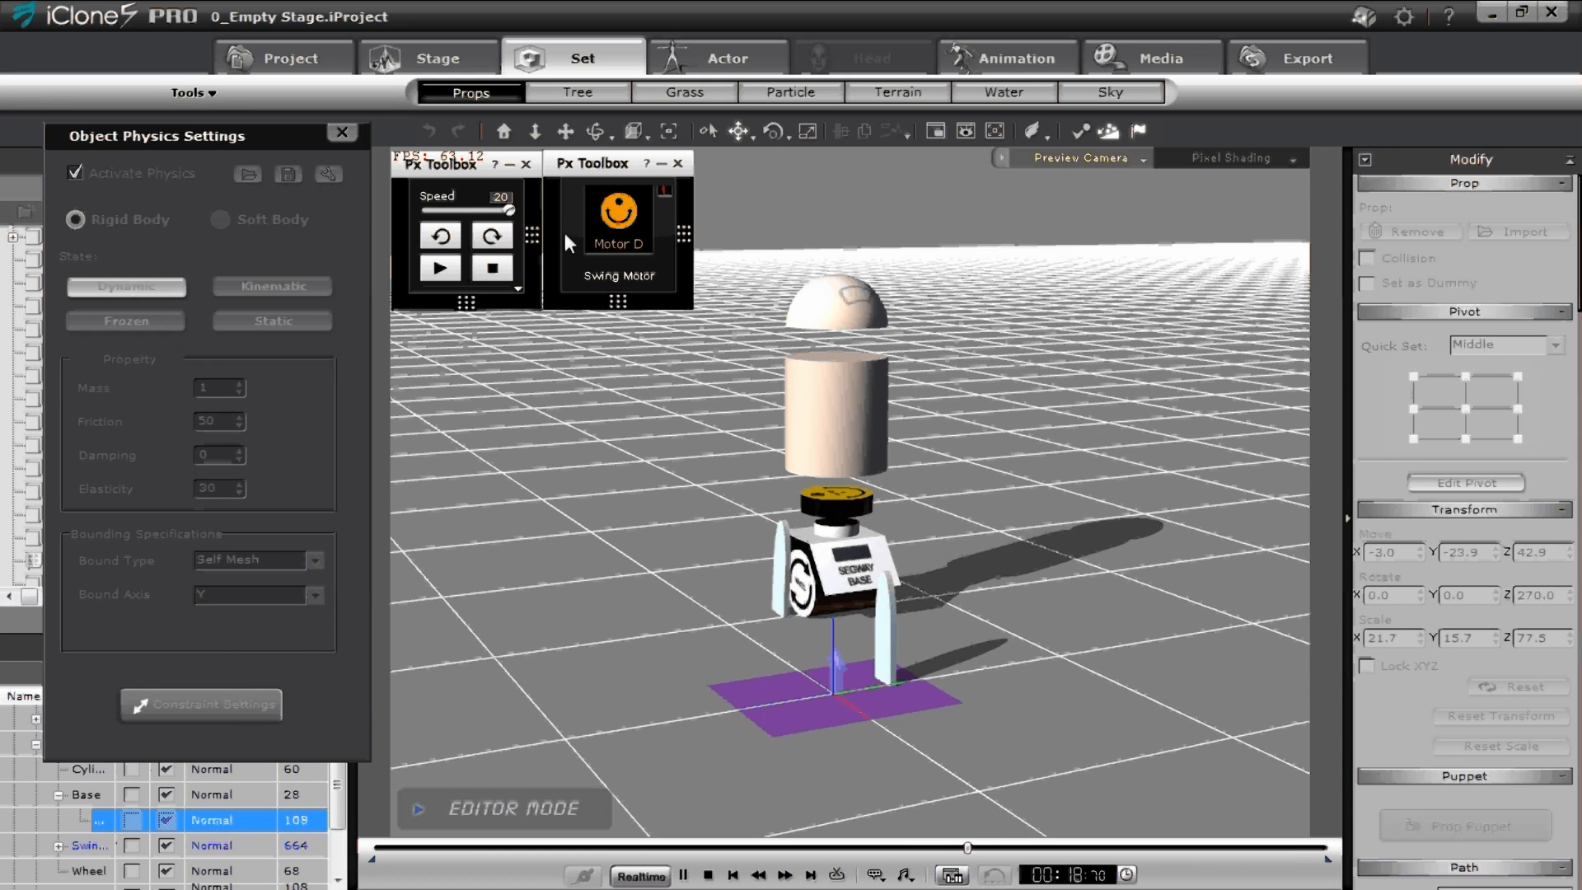
pyautogui.click(443, 236)
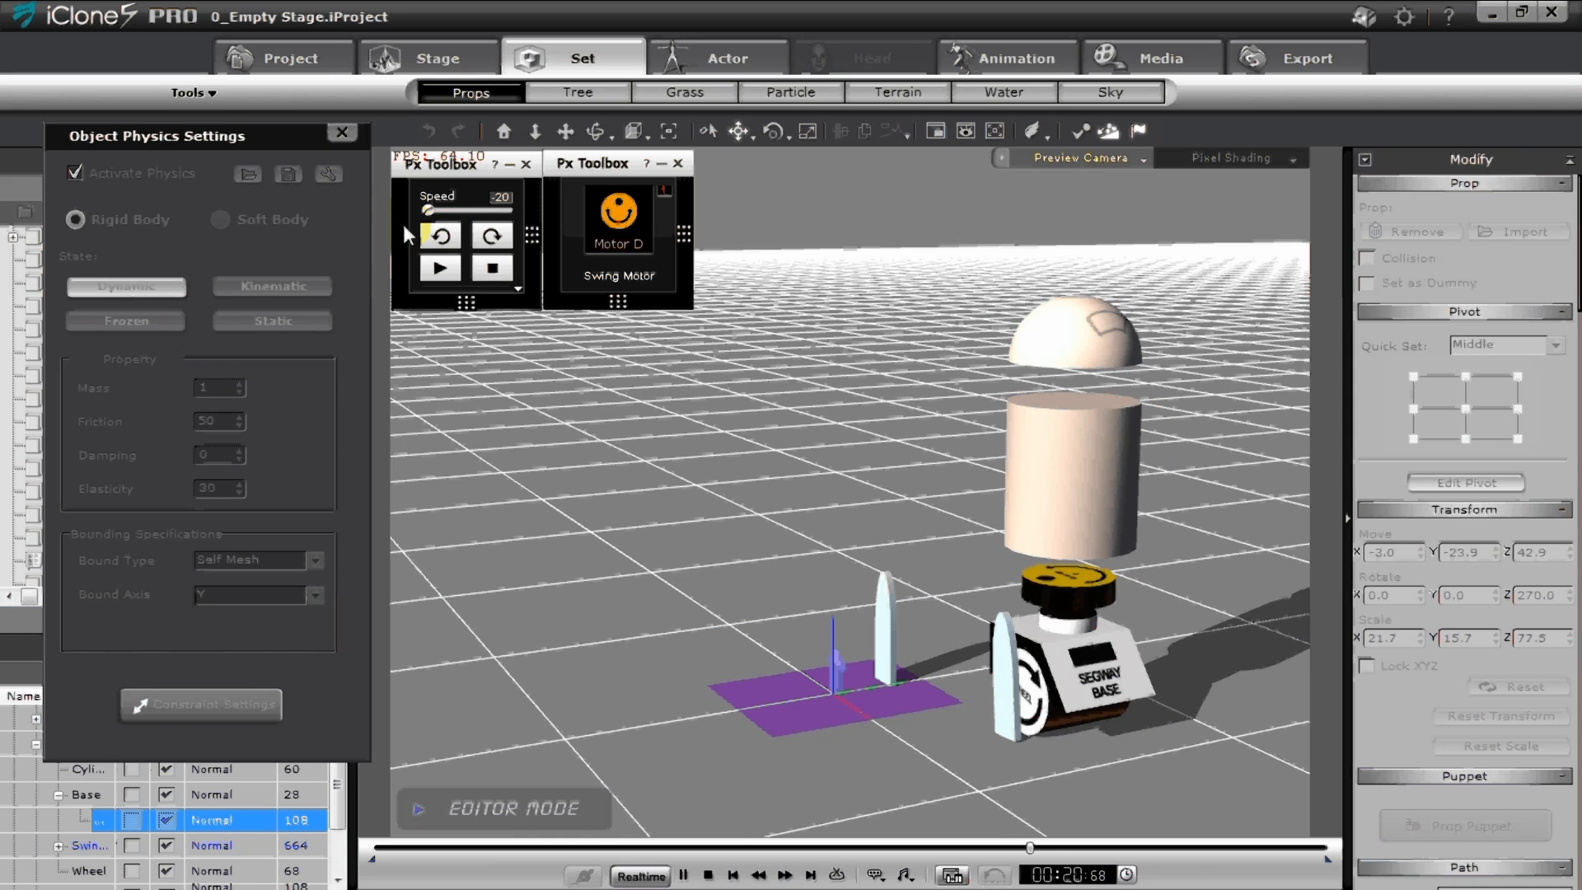
pyautogui.click(695, 875)
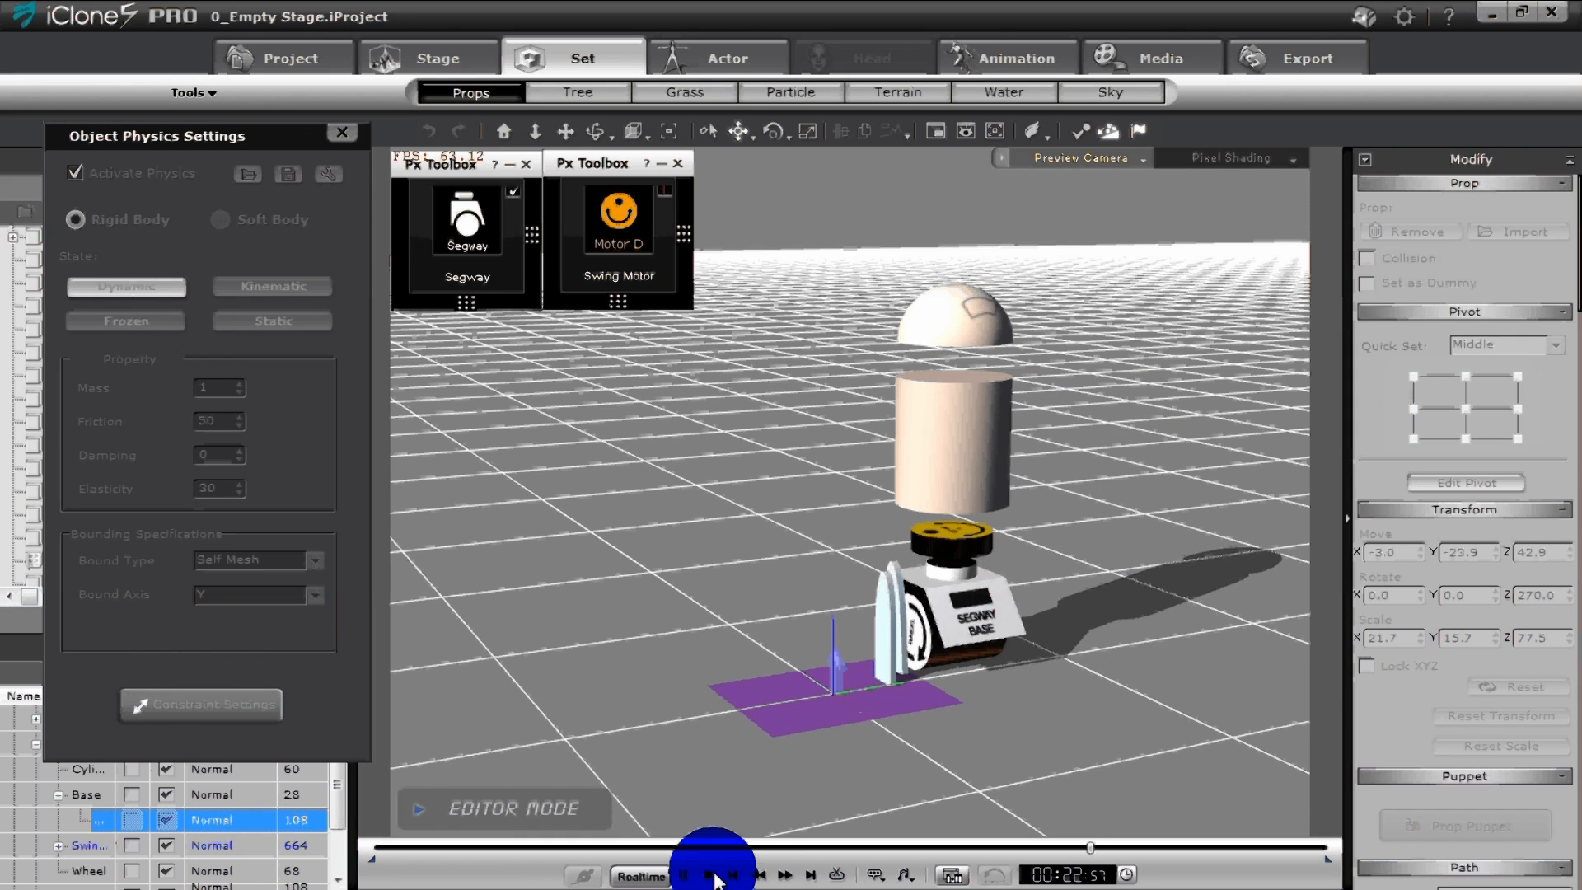
pyautogui.click(707, 875)
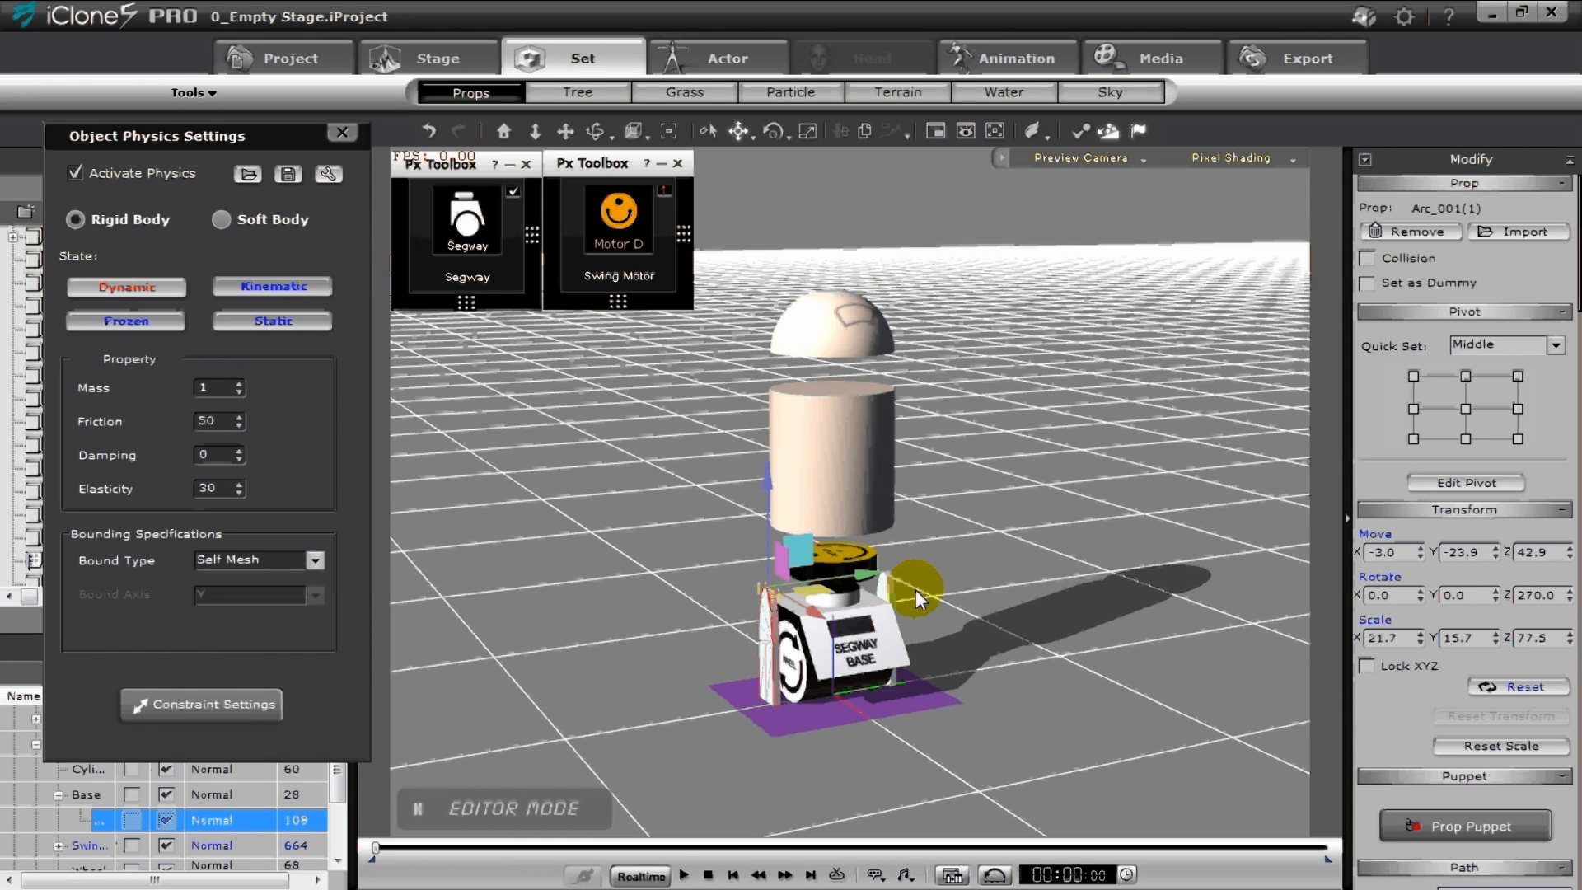
# - Attach the left leg to the segway base as its parent
pyautogui.click(887, 586)
pyautogui.click(1560, 590)
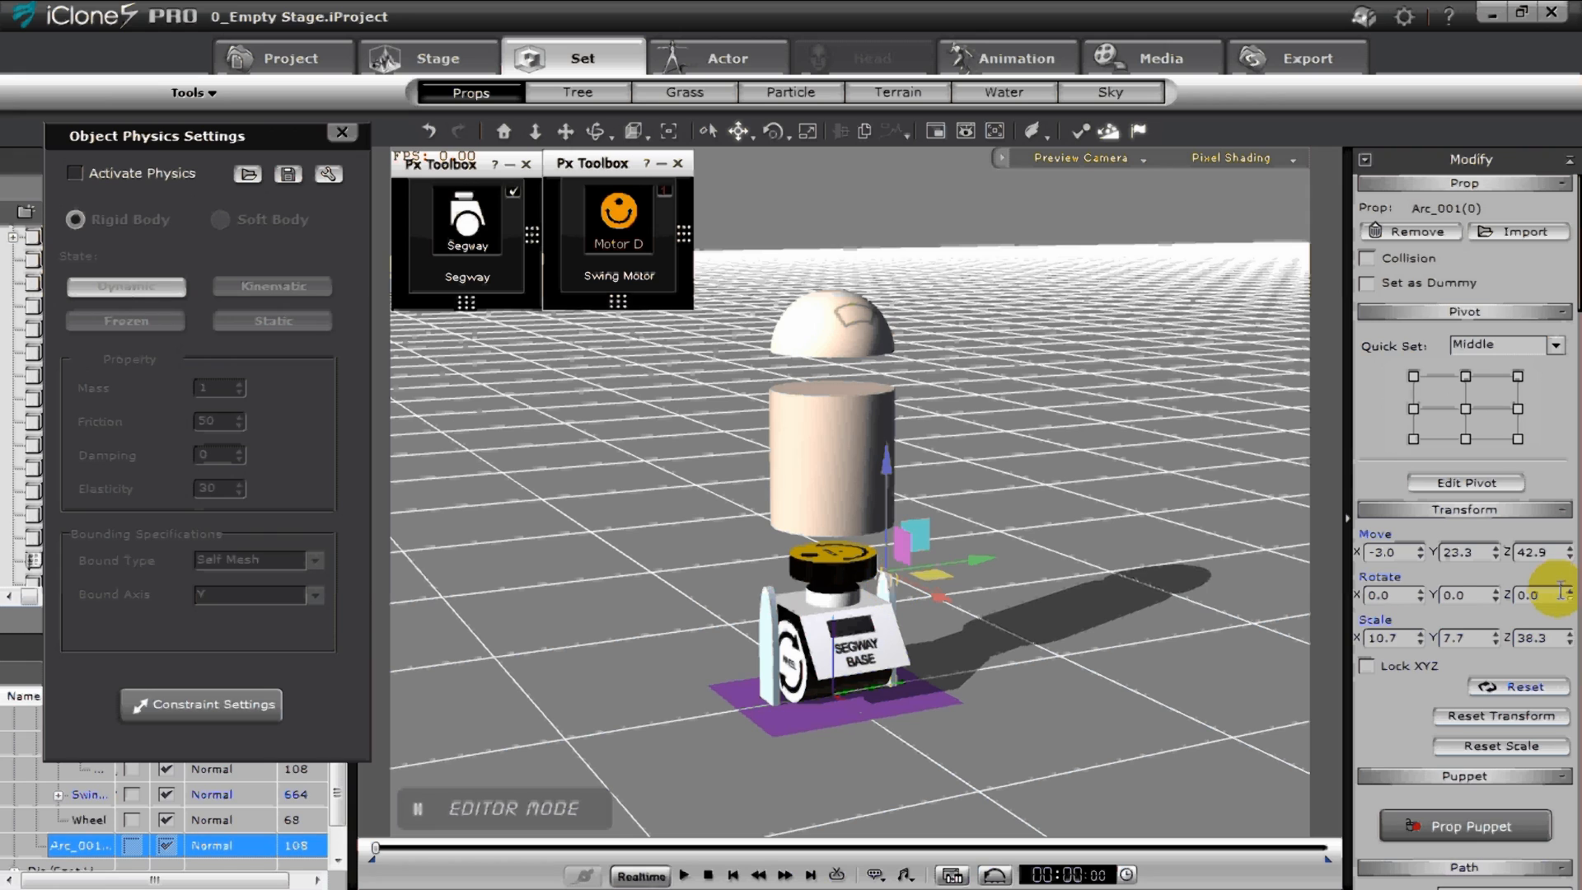
pyautogui.click(1464, 377)
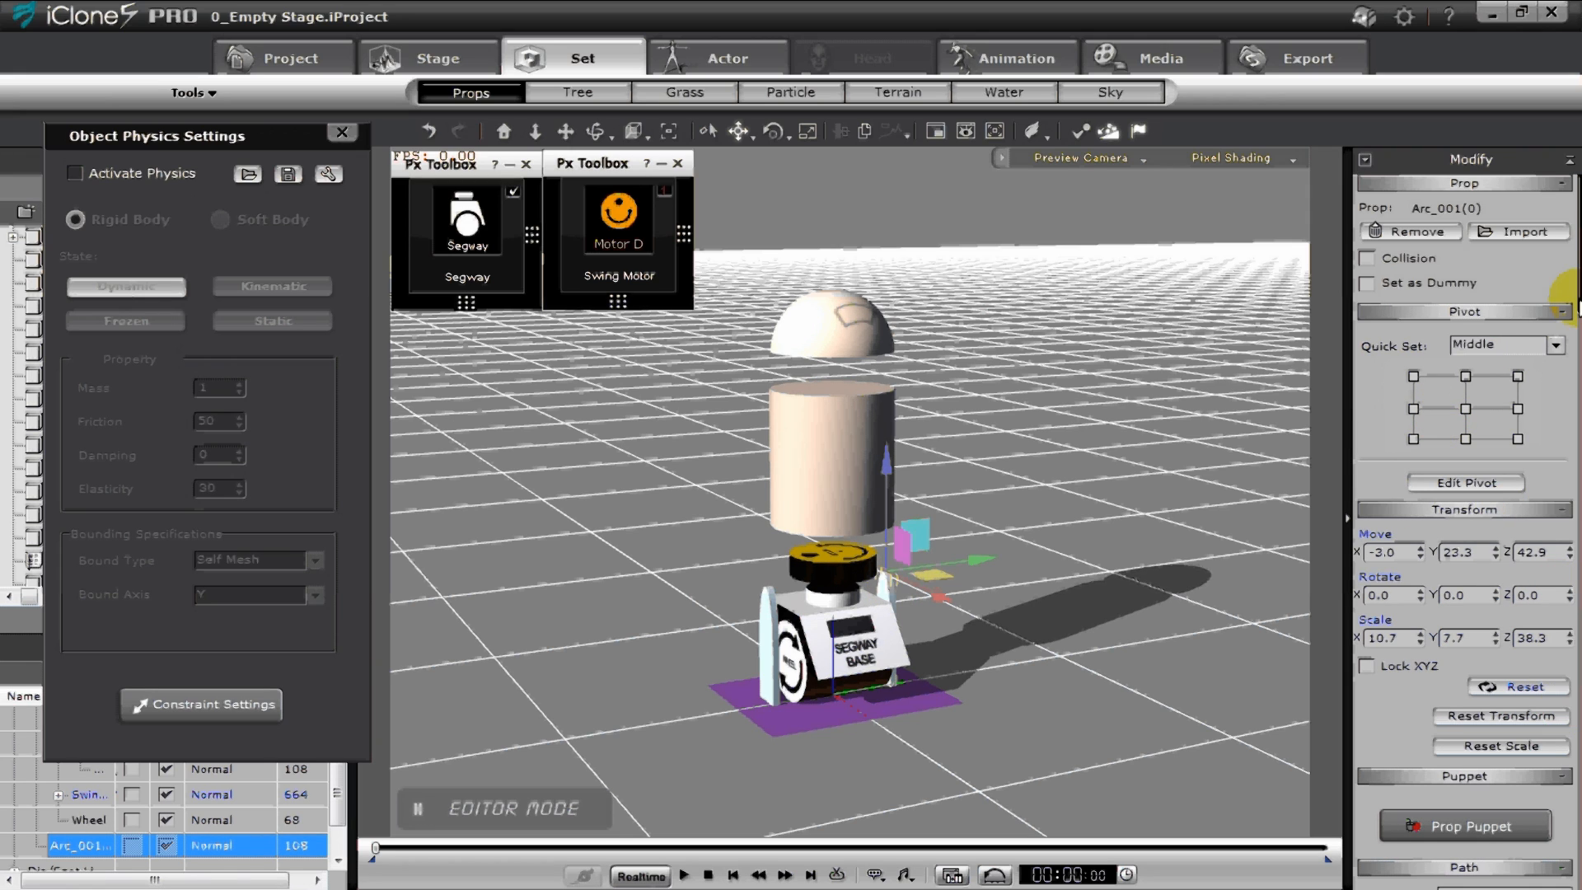
pyautogui.moveTo(1575, 300); pyautogui.dragTo(1575, 476)
pyautogui.click(1520, 529)
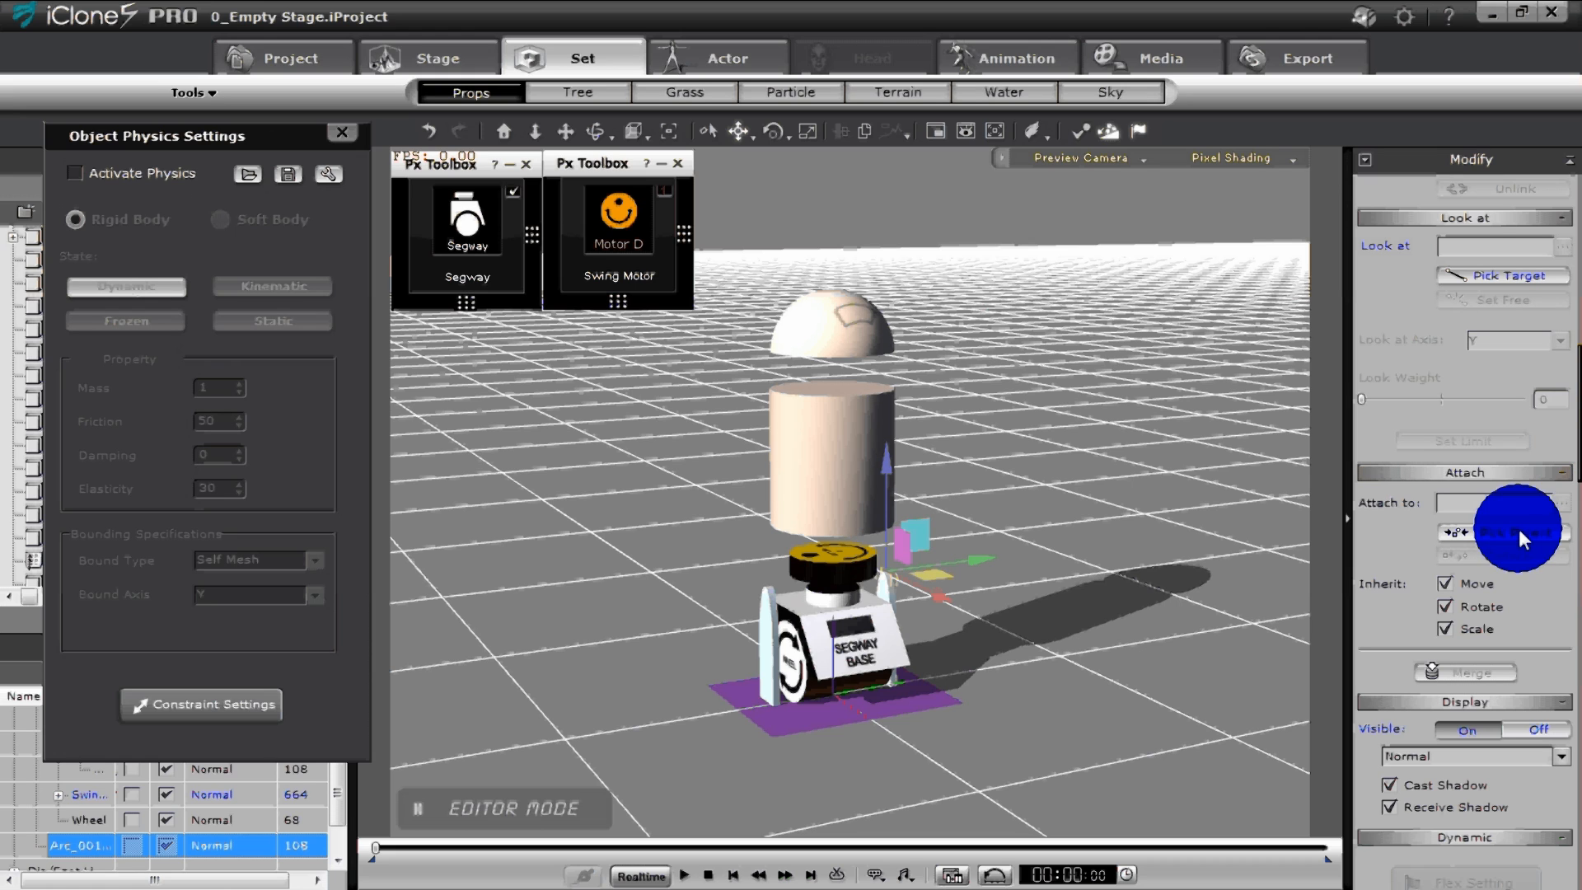
pyautogui.click(857, 651)
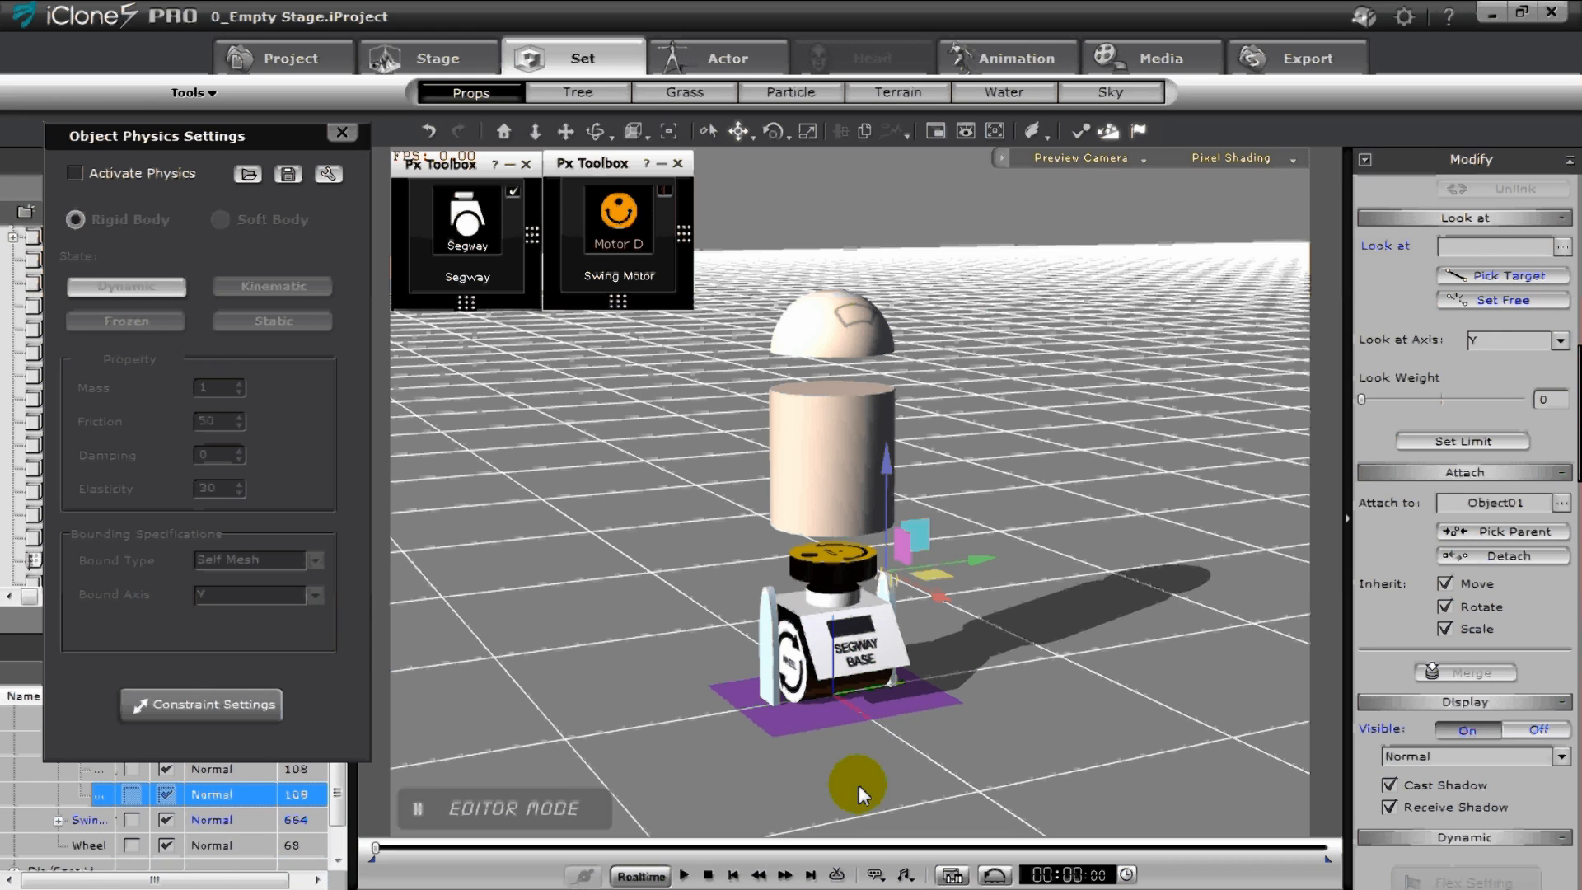
# - Activate rigid-body physics on the left leg and add a hinge constraint targeting the segway base
pyautogui.rightClick(888, 580)
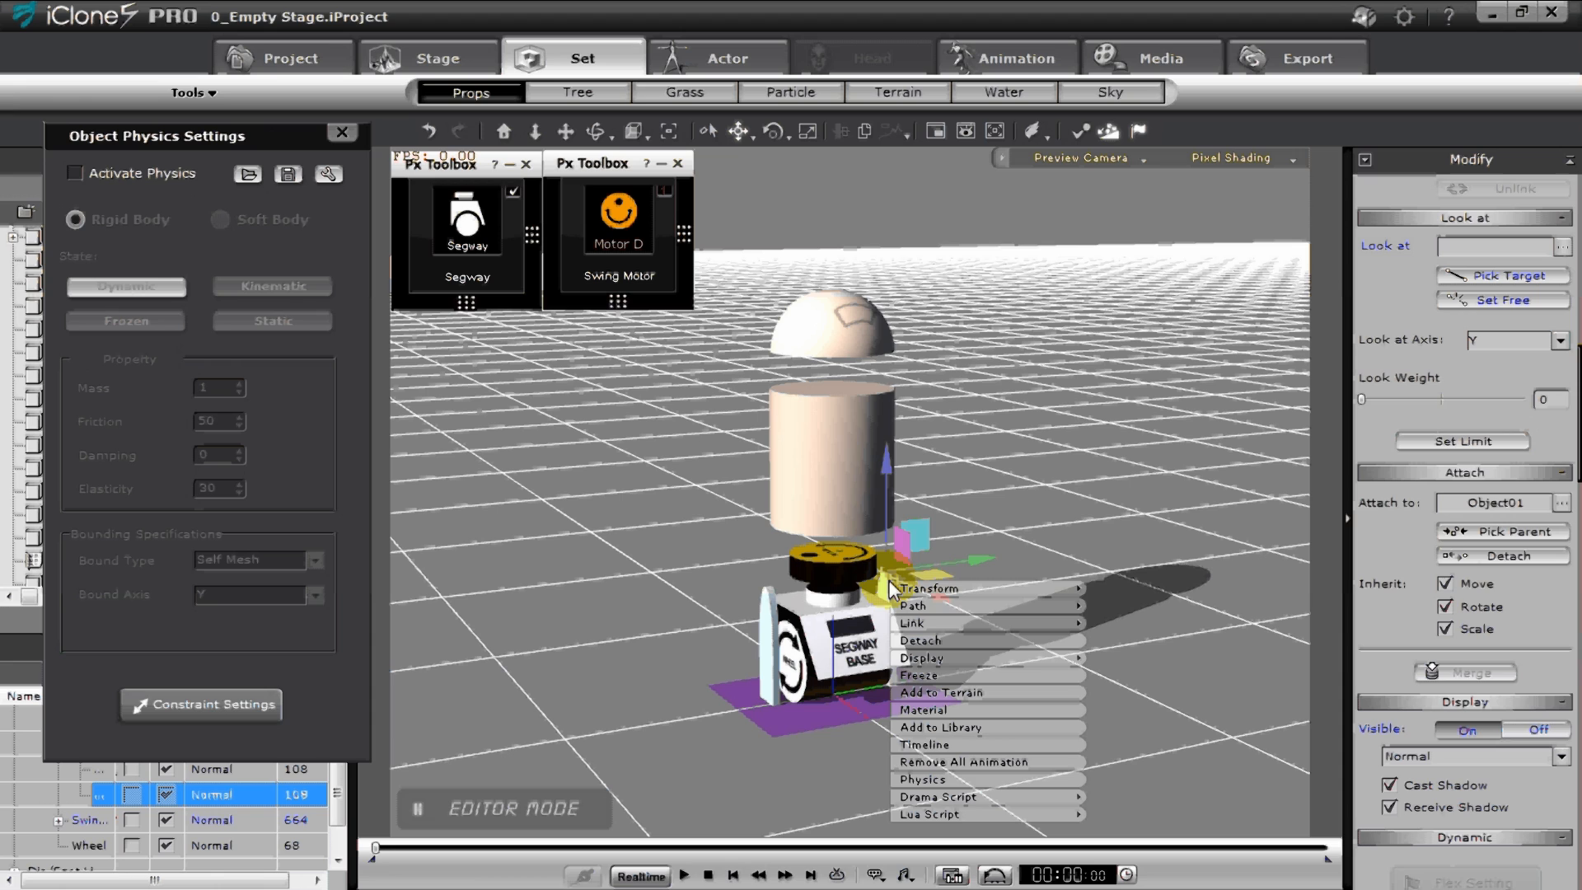
pyautogui.click(1004, 779)
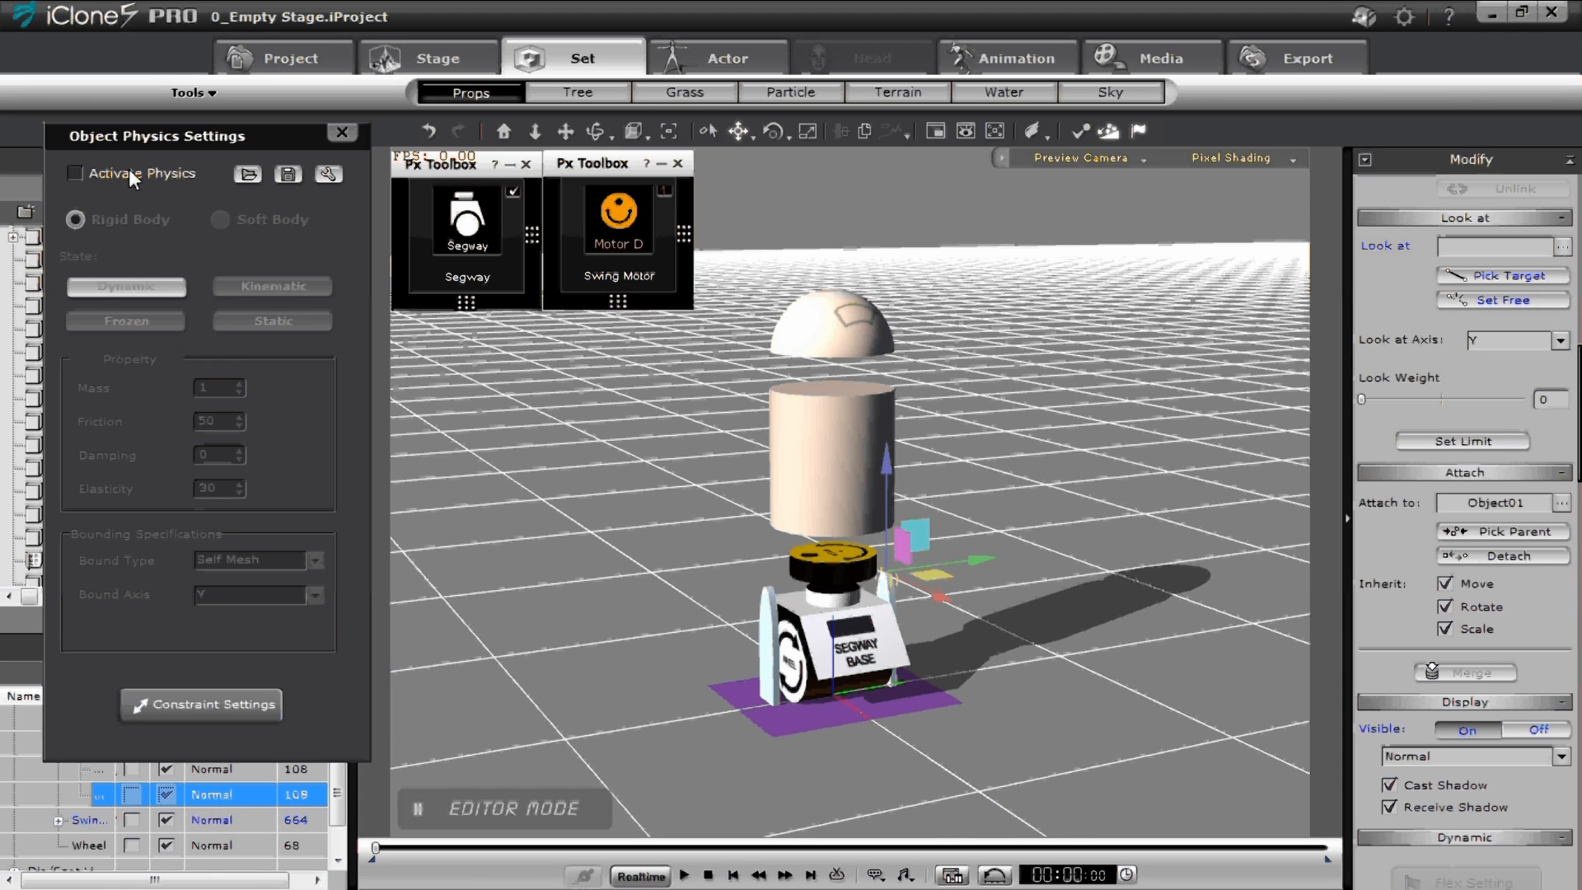
pyautogui.click(75, 173)
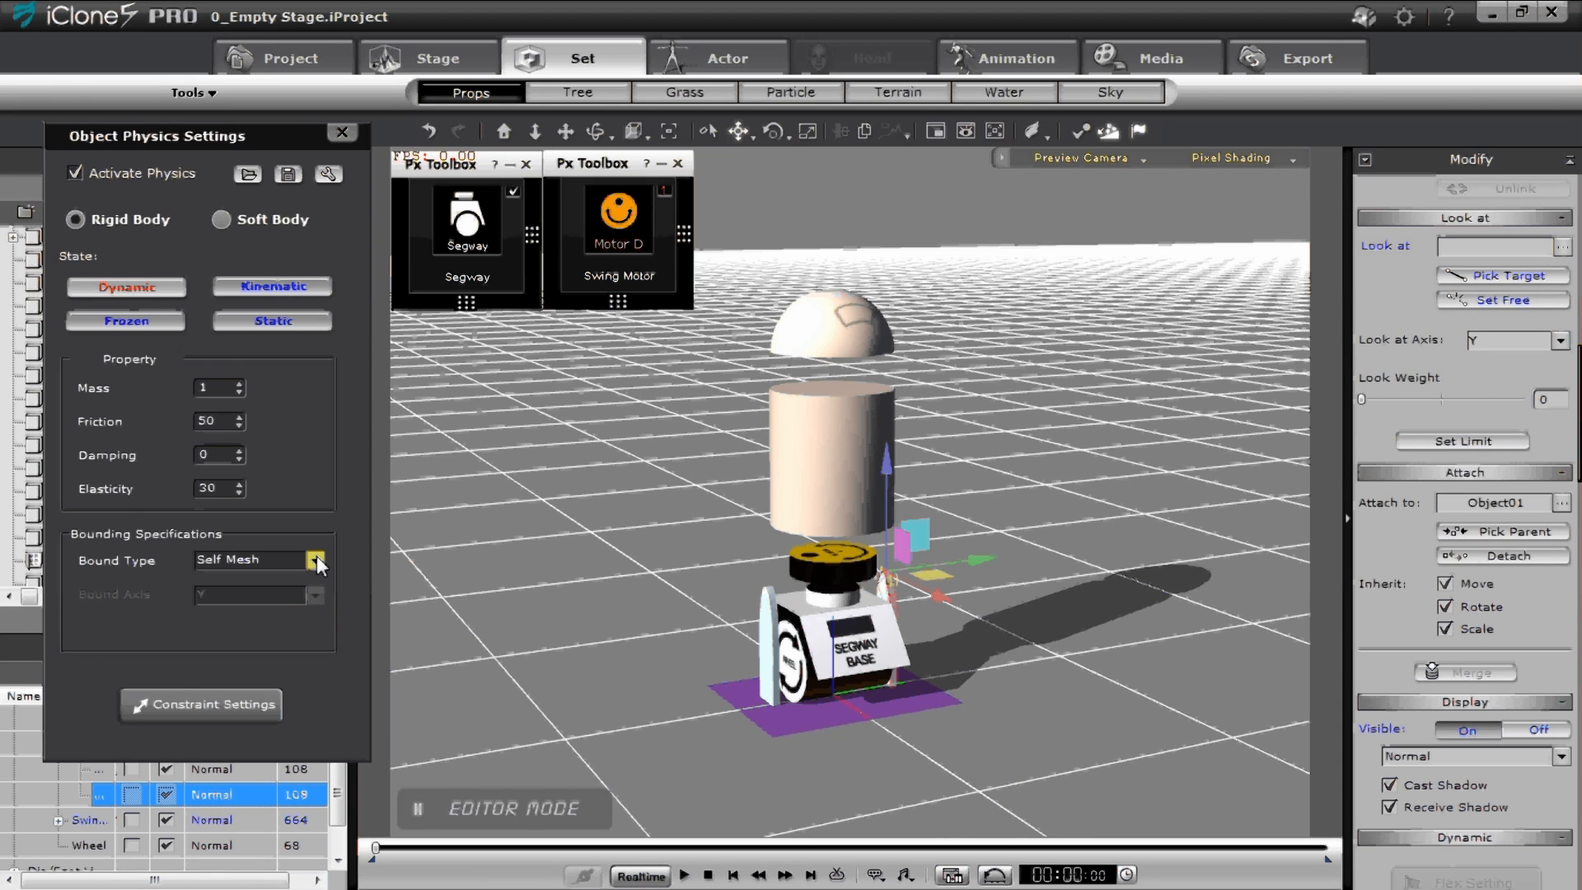
pyautogui.click(200, 710)
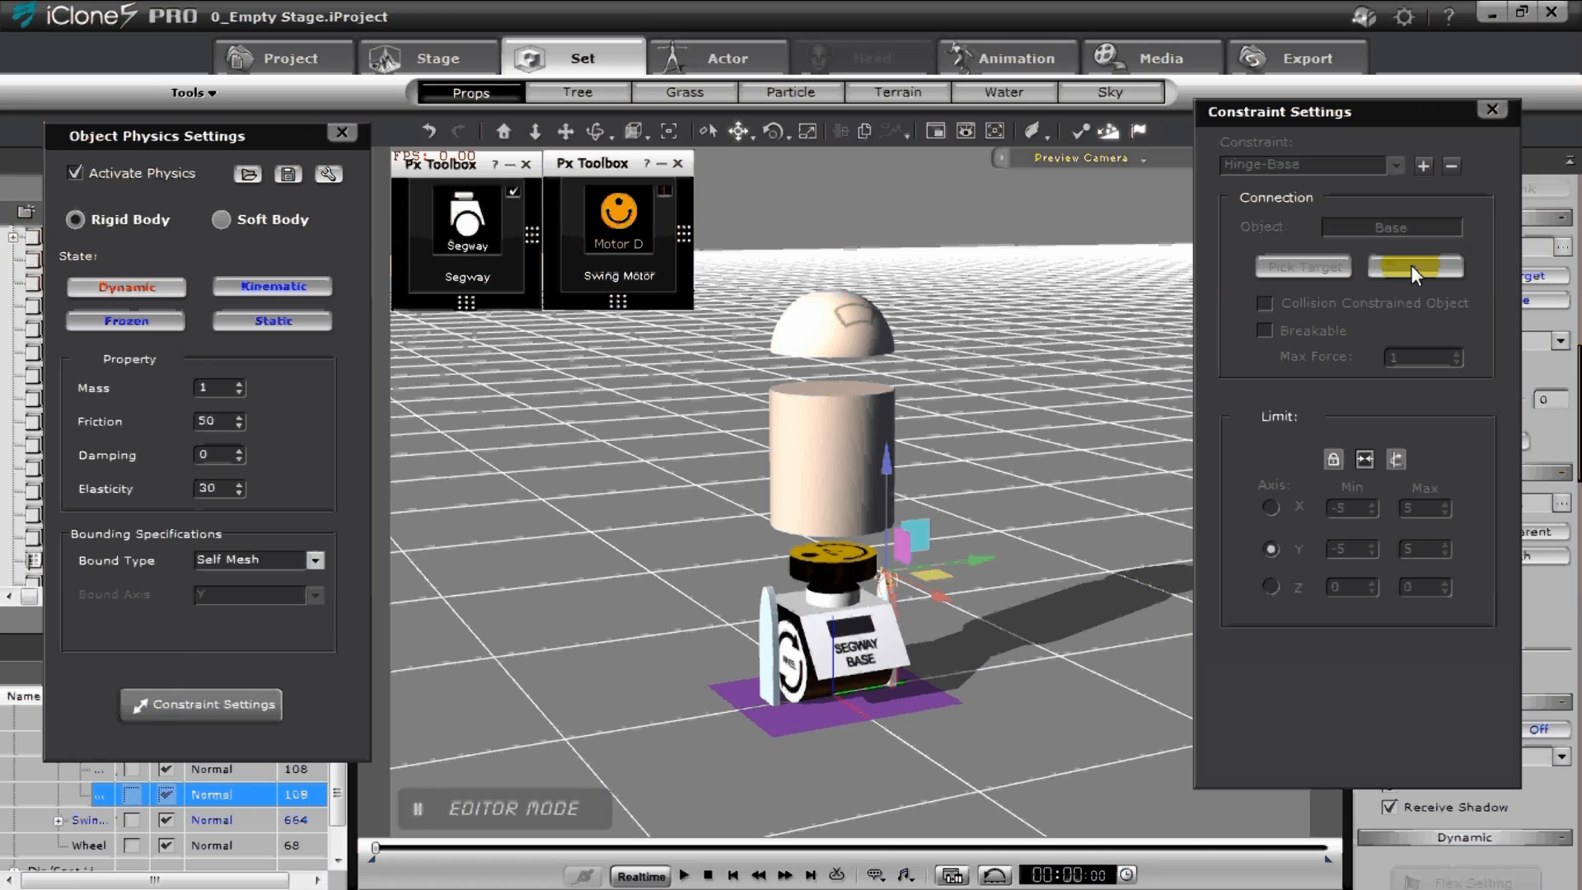
pyautogui.click(1425, 165)
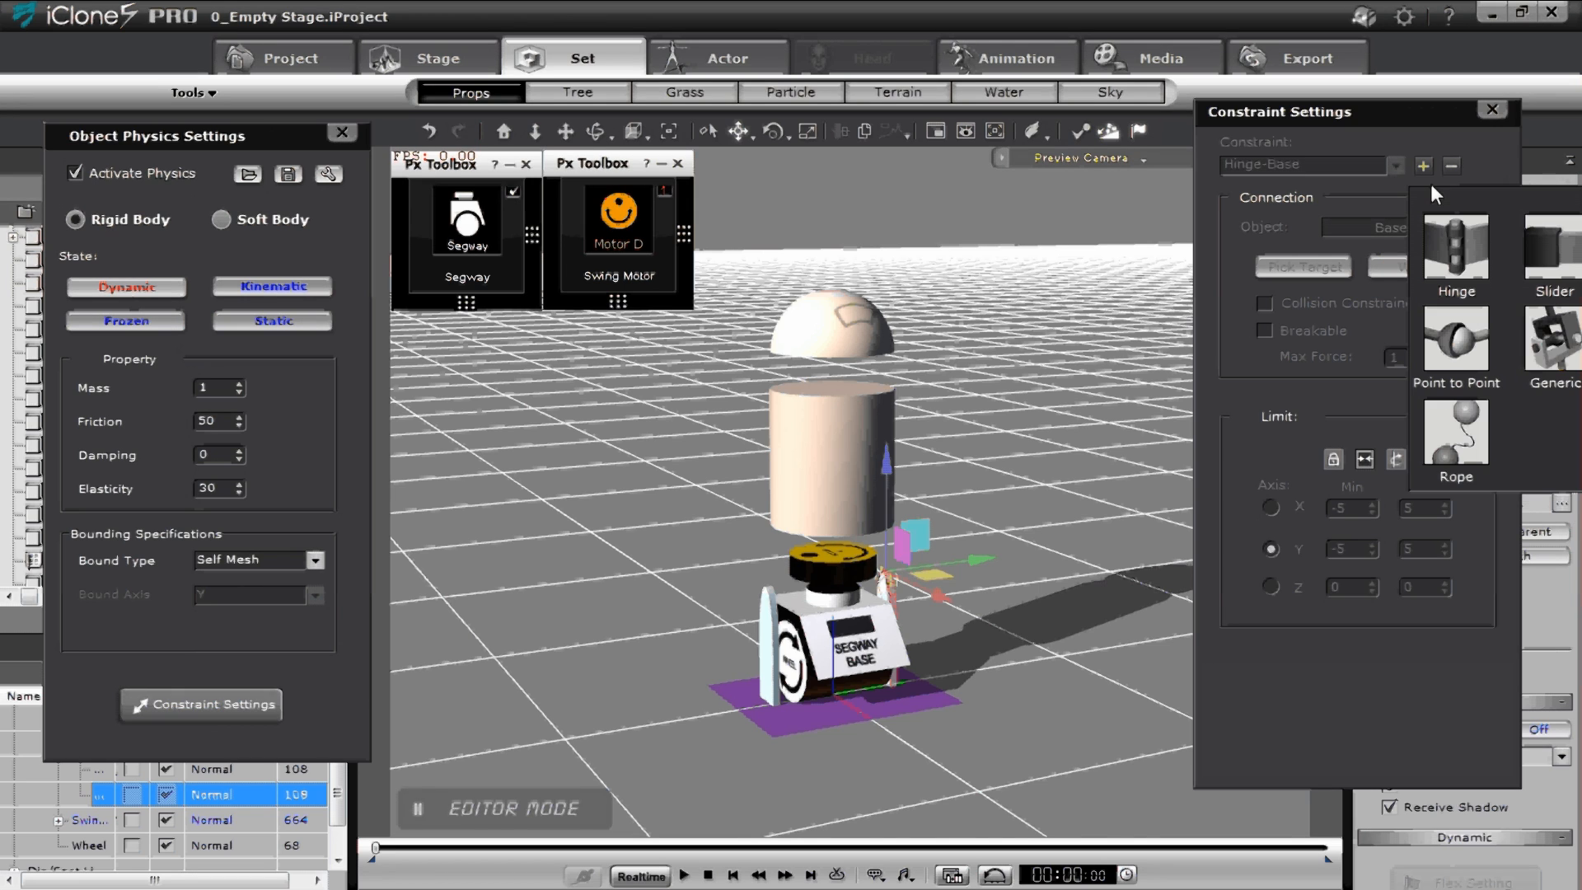
pyautogui.click(1451, 250)
pyautogui.click(1313, 265)
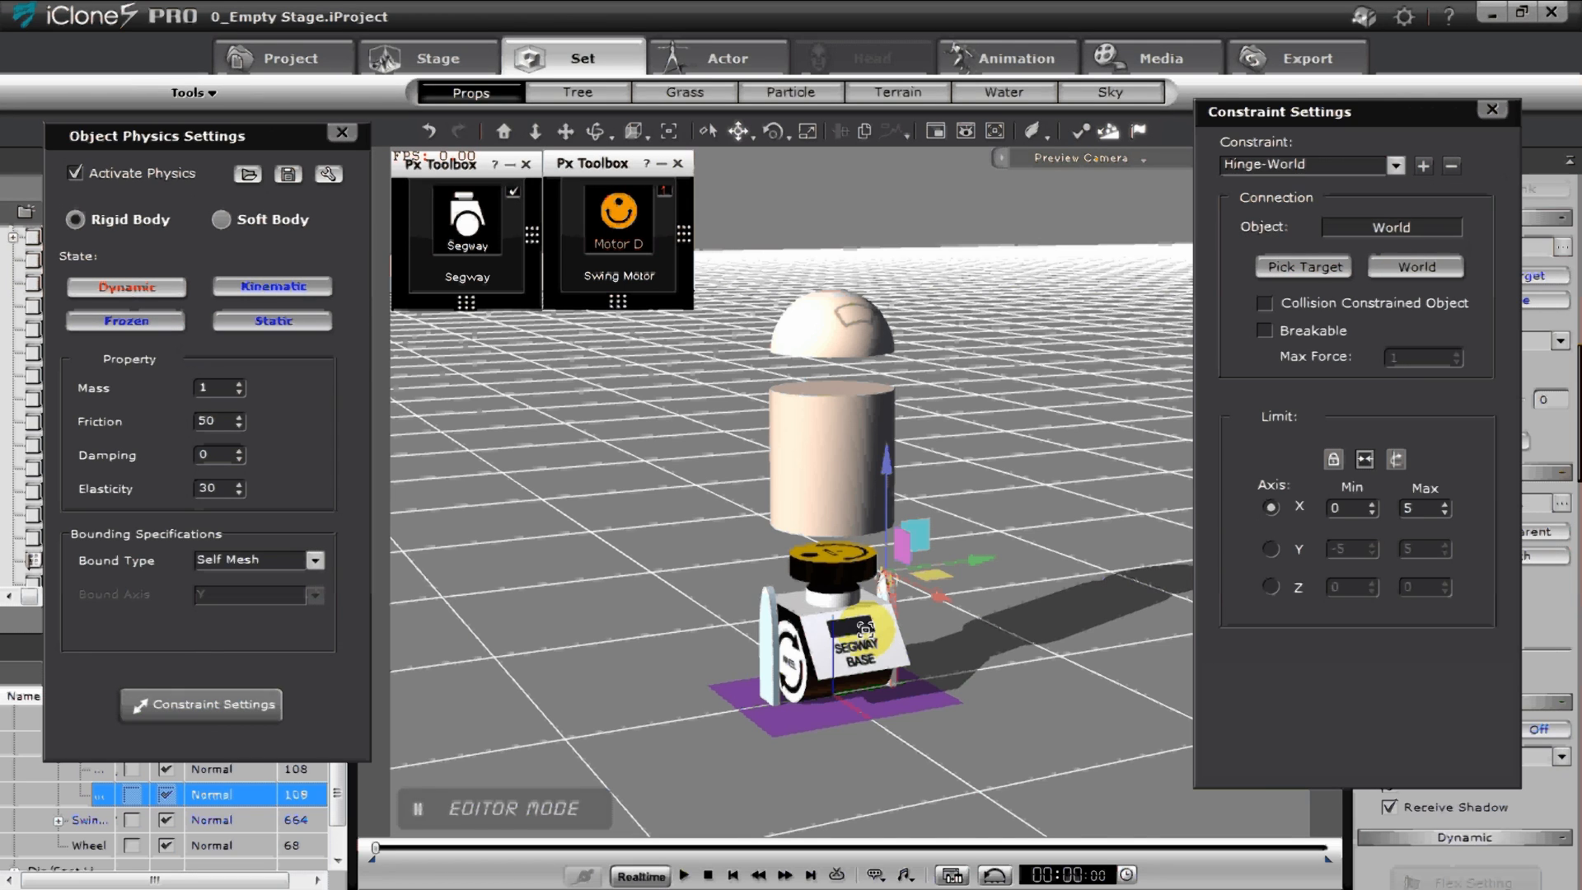
pyautogui.click(864, 631)
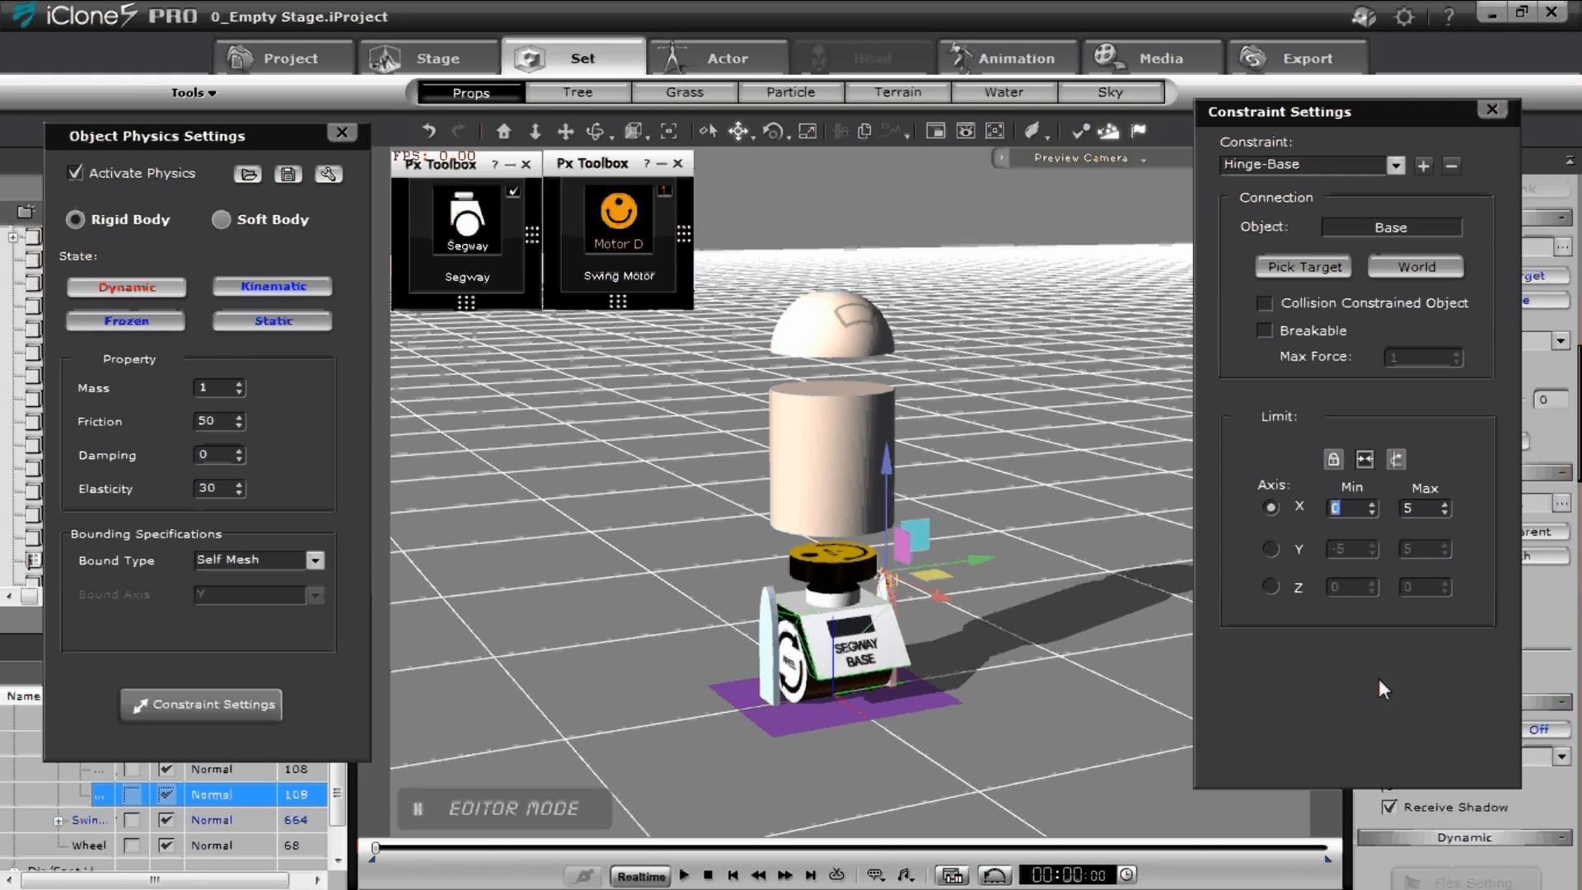
# - Set the left leg hinge's X minimum to -5, switch it to the Y axis, and close the constraint settings
pyautogui.write('-')
pyautogui.write('.5')
pyautogui.press('BackSpace')
pyautogui.press('BackSpace')
pyautogui.write('5')
pyautogui.click(1288, 549)
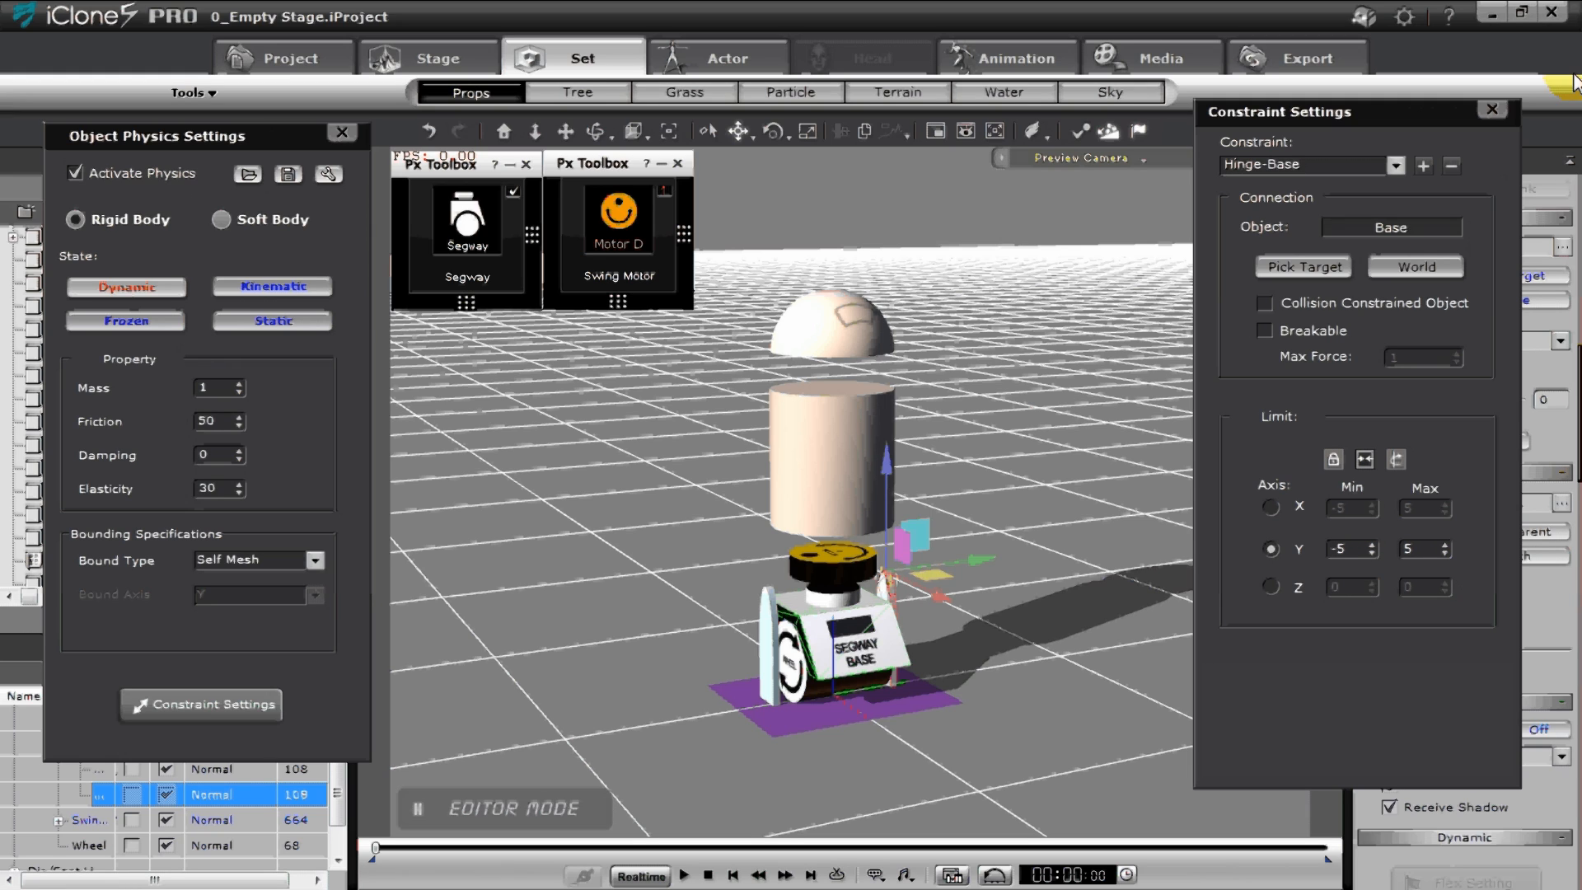
pyautogui.click(1482, 94)
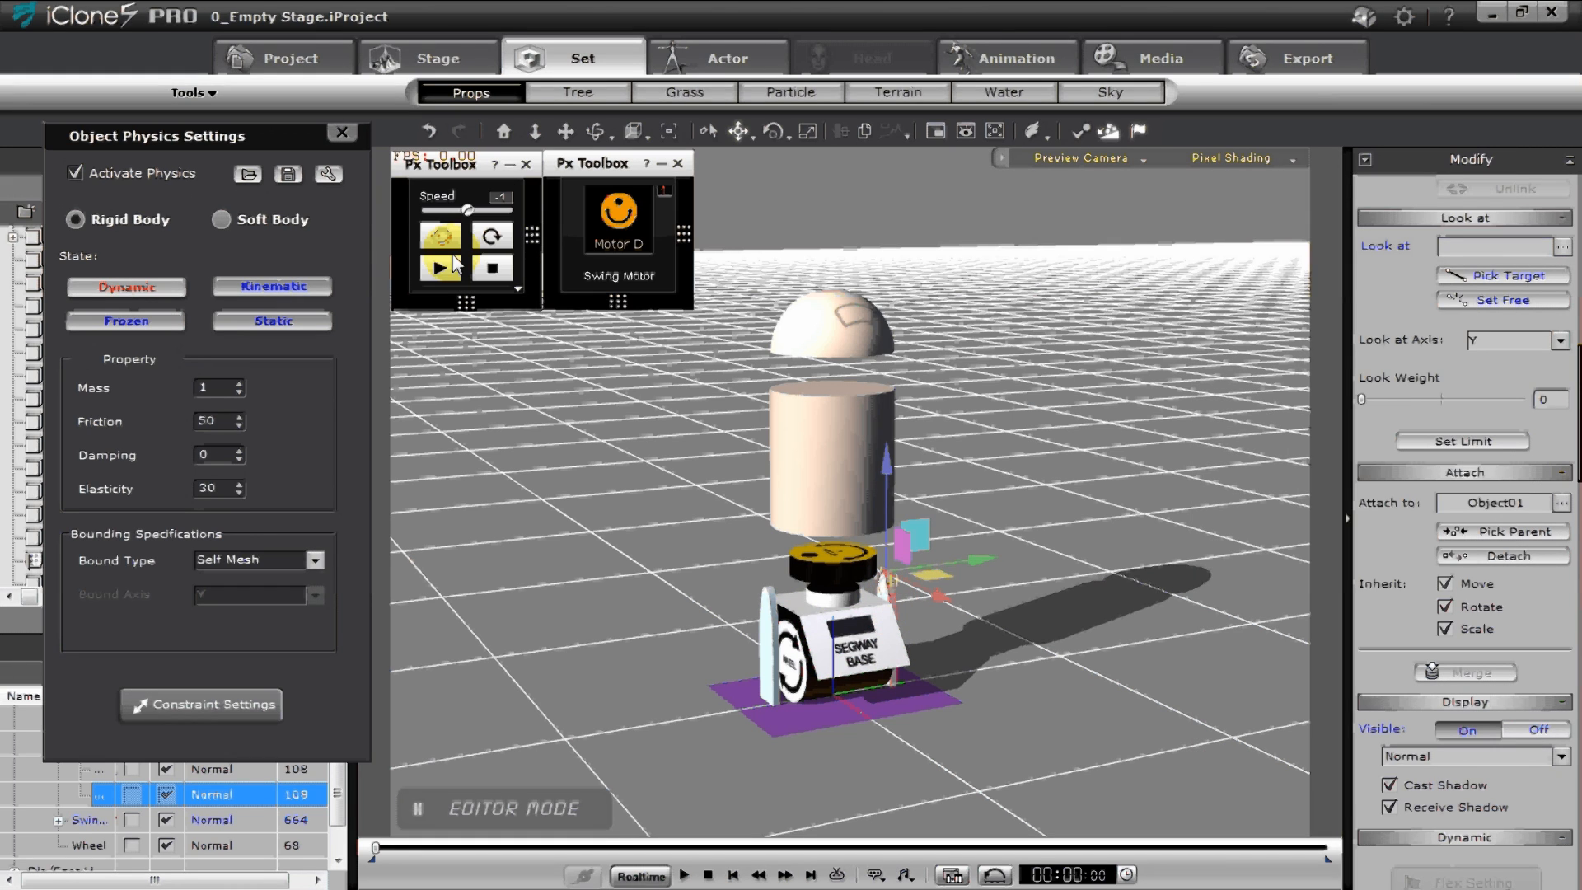
# - Simulate the segway driving at speed -20 with both legs hinged, and stop playback
pyautogui.click(442, 265)
pyautogui.moveTo(464, 209); pyautogui.dragTo(374, 234)
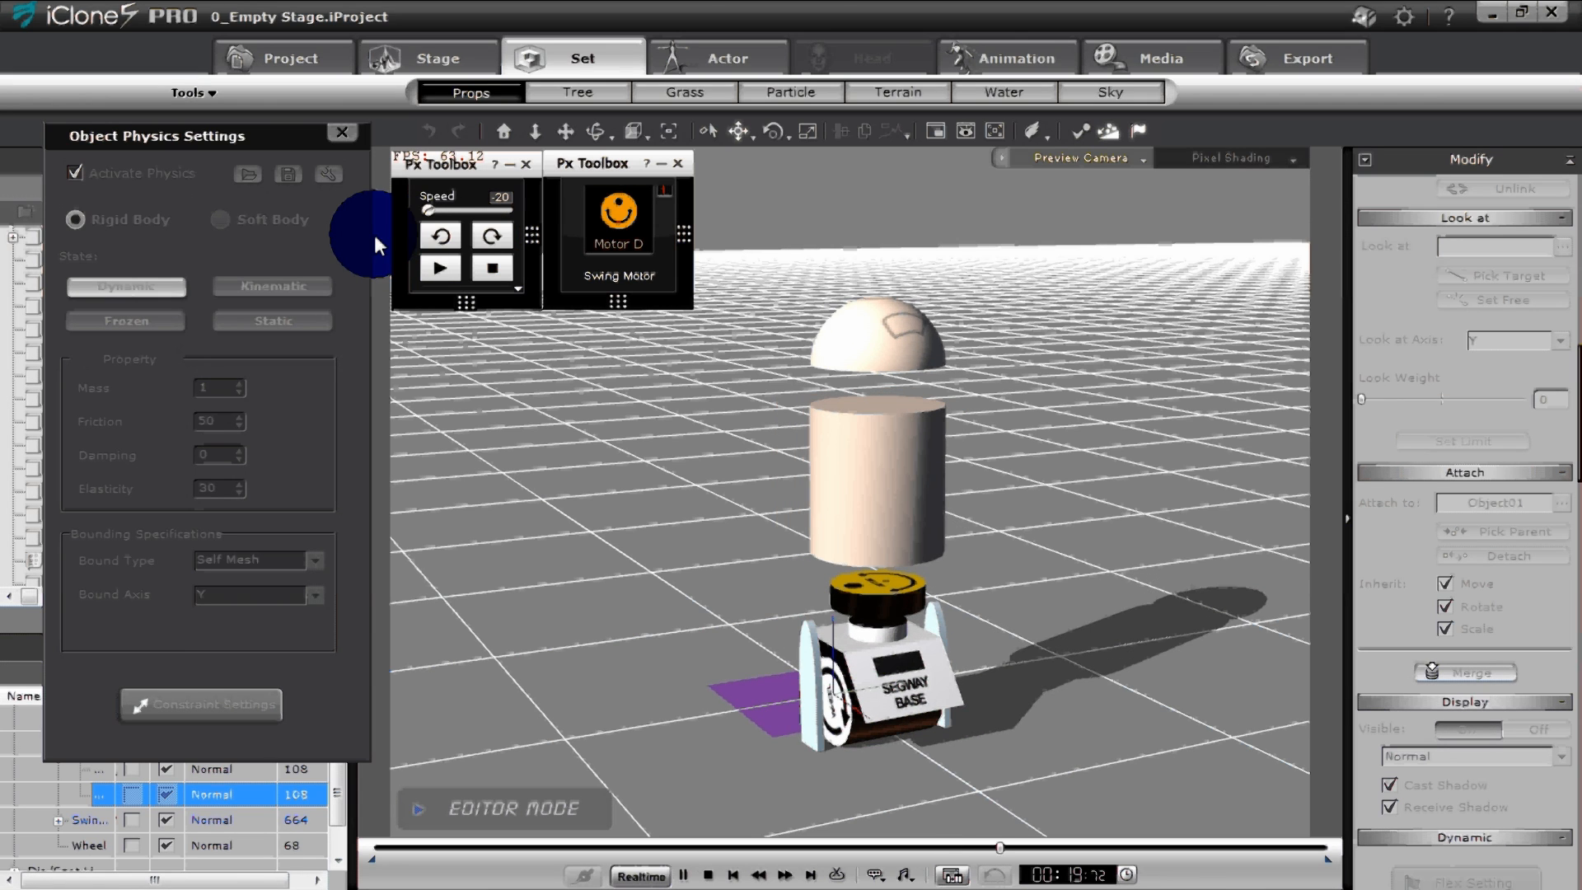
pyautogui.click(706, 875)
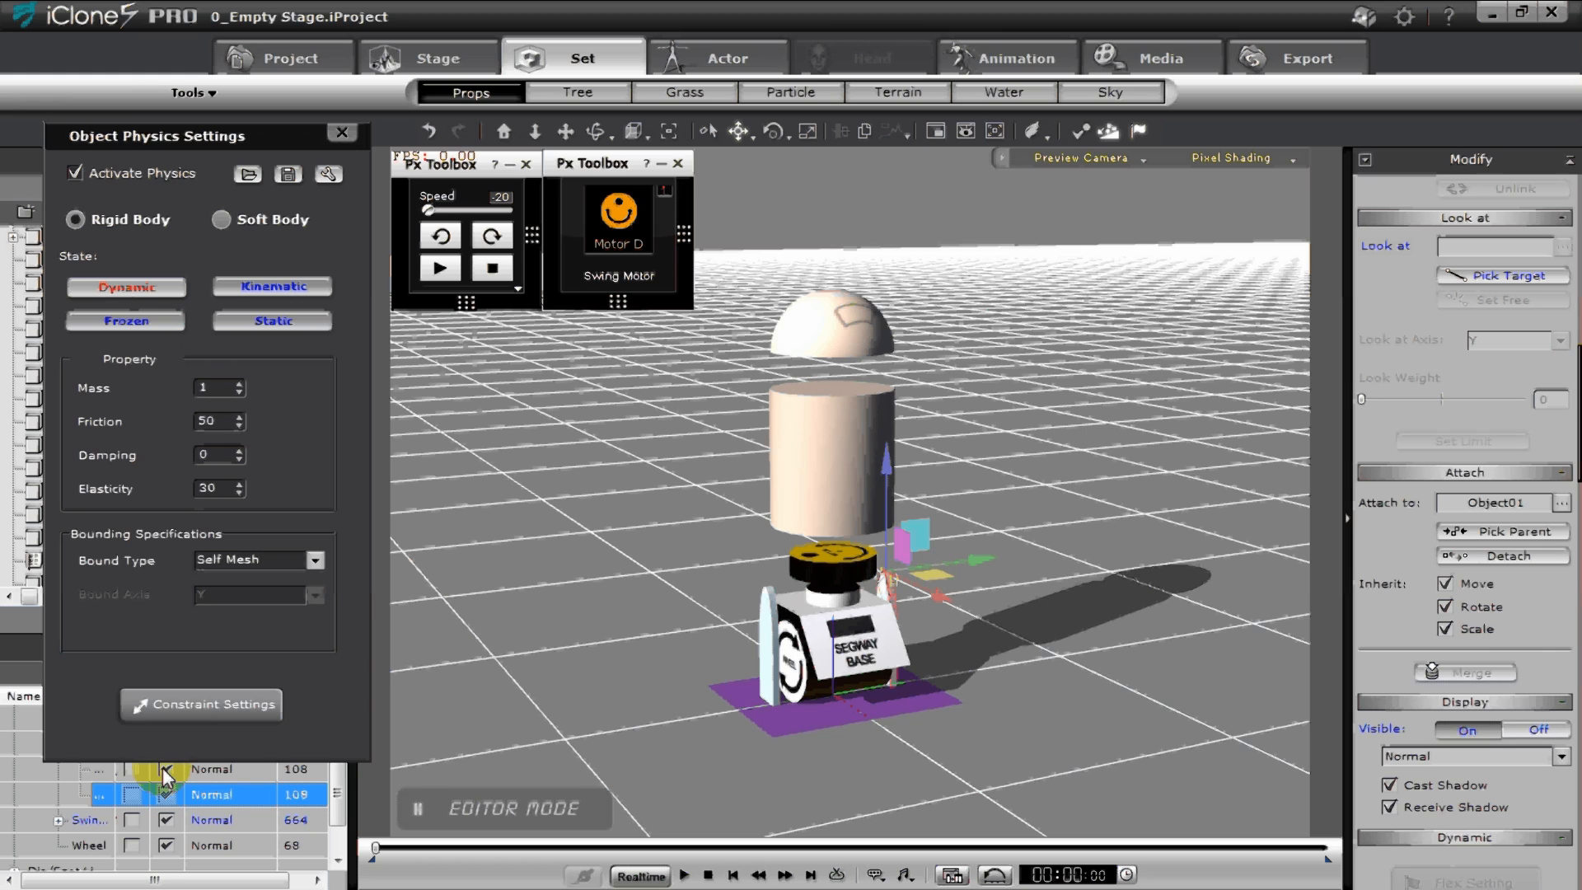
# - Lower the head attached to the swing motor slightly toward the body and close the physics settings
pyautogui.click(85, 845)
pyautogui.click(59, 820)
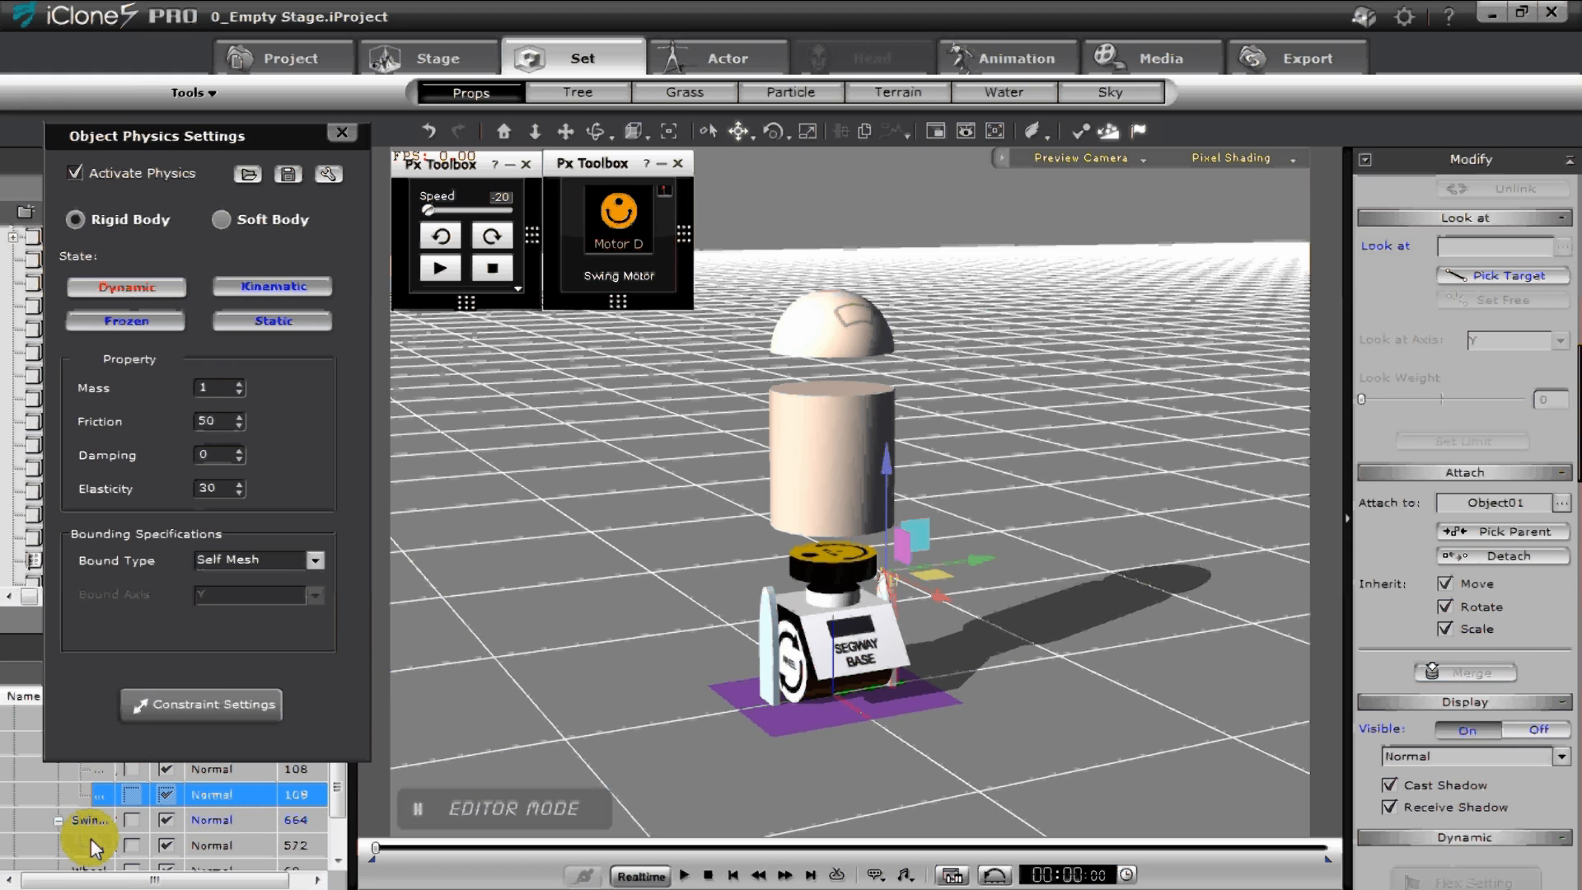
pyautogui.click(90, 842)
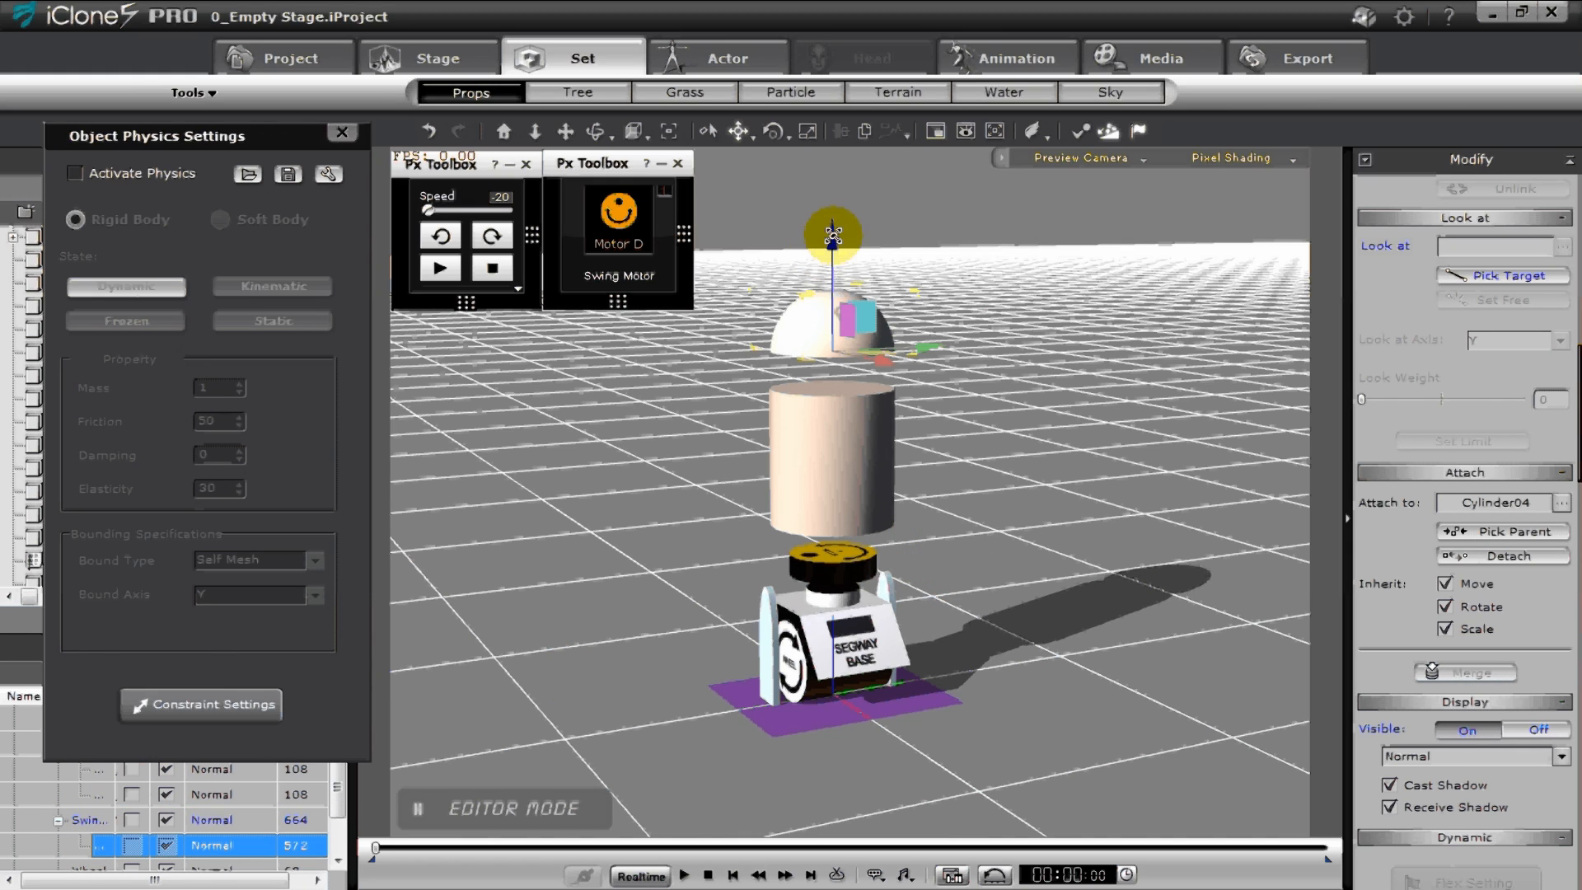
pyautogui.moveTo(832, 235); pyautogui.dragTo(832, 250)
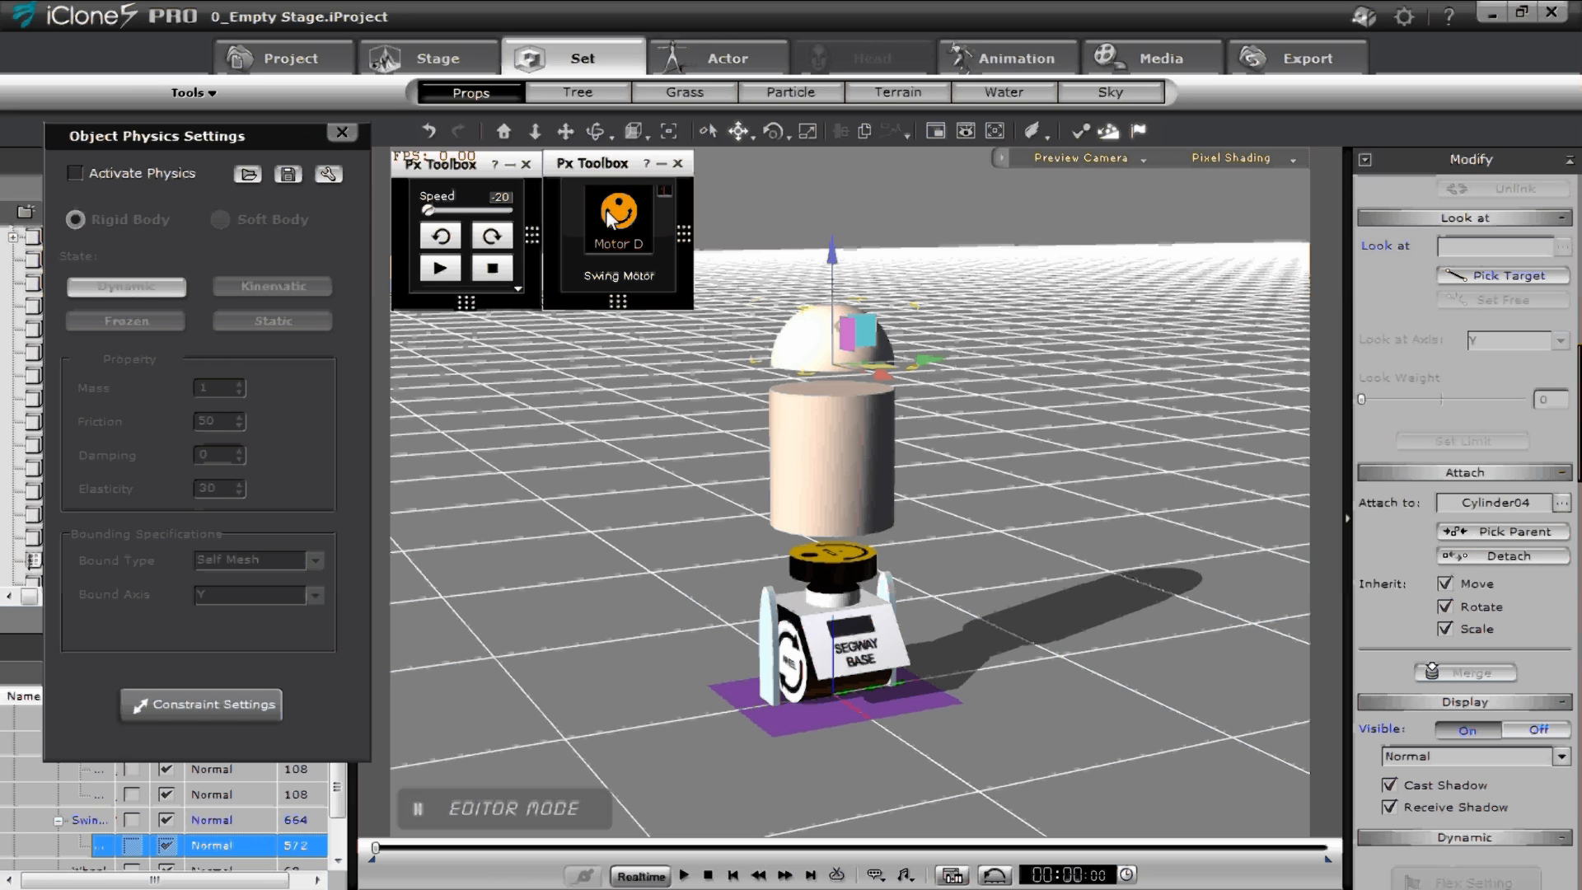
pyautogui.click(342, 133)
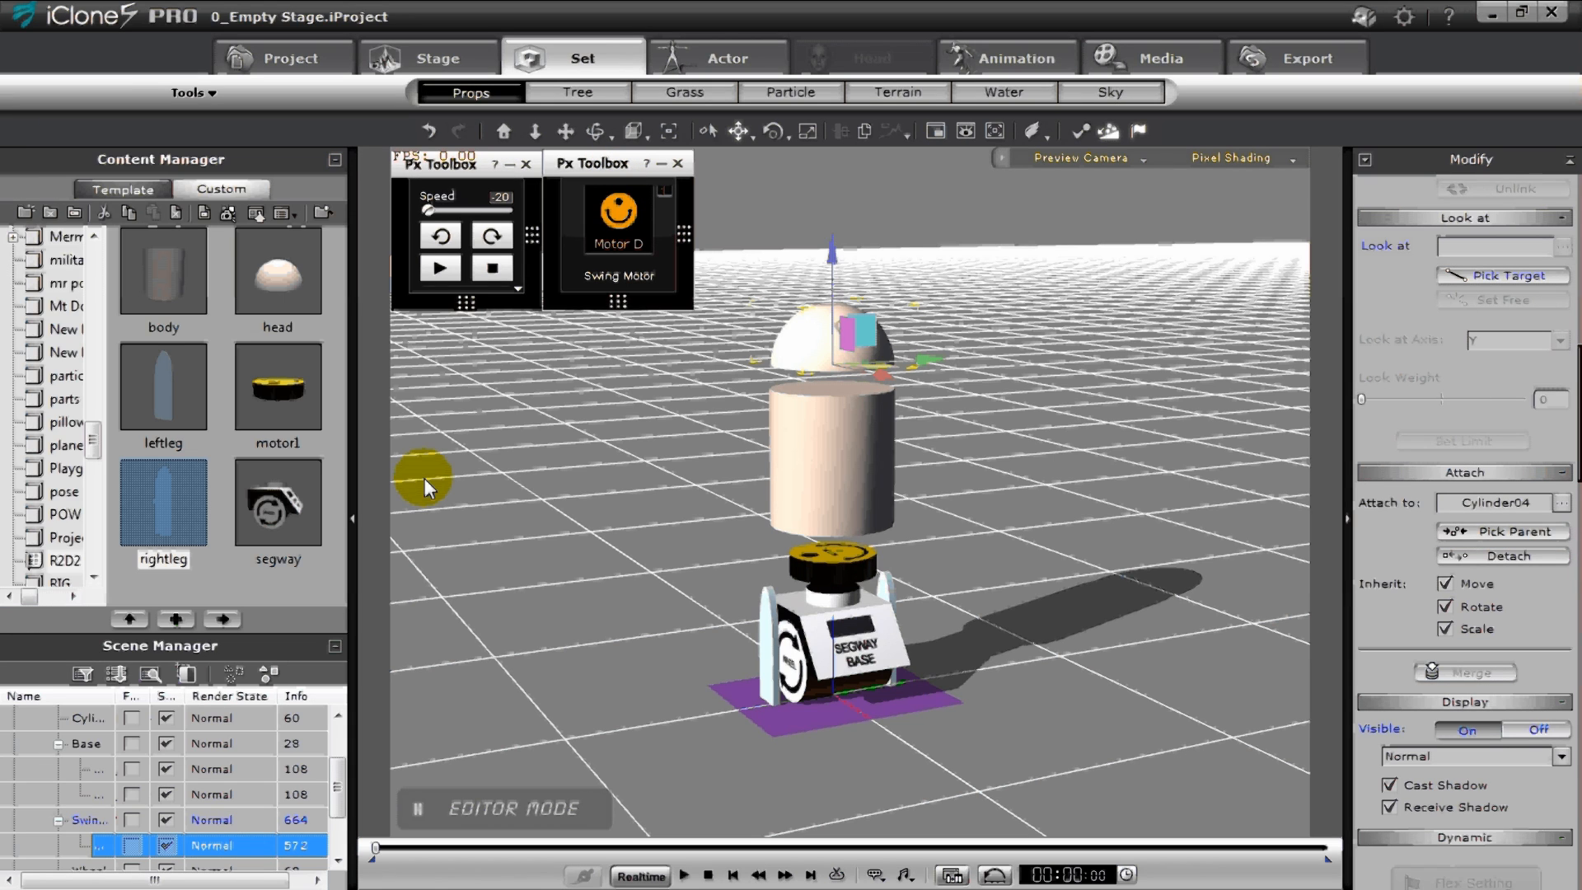
# - Lower the body cylinder until it covers the swing motor and segway base
pyautogui.moveTo(334, 792); pyautogui.dragTo(338, 753)
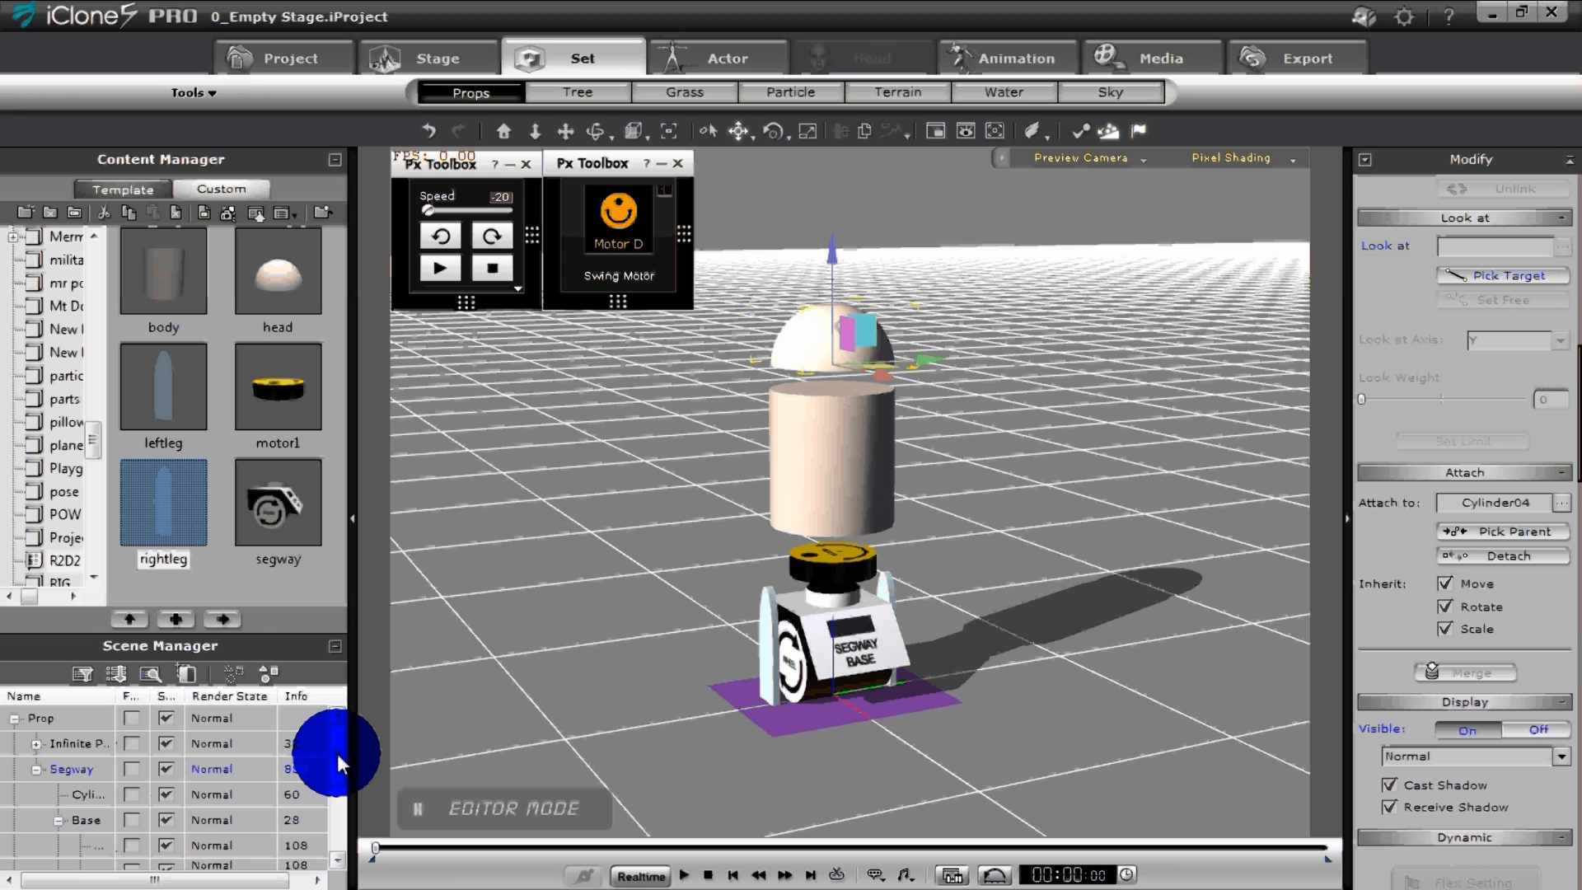
pyautogui.click(142, 789)
pyautogui.moveTo(824, 426); pyautogui.dragTo(841, 570)
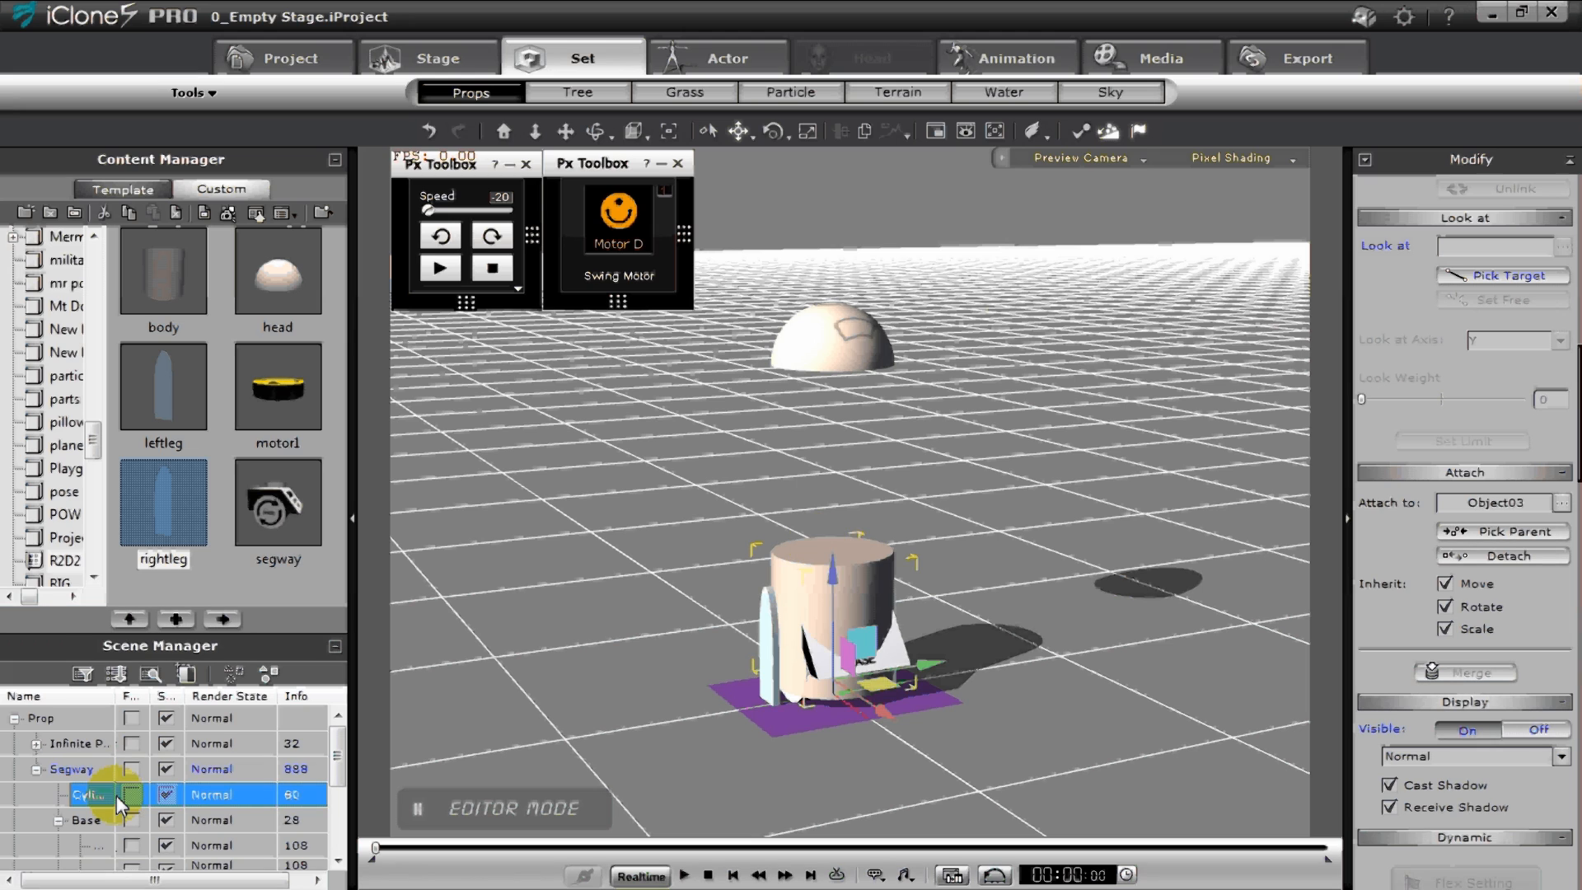
# - Lower the head onto the top of the body cylinder and show the swing motor's speed controls
pyautogui.scroll(-2, 345, 789)
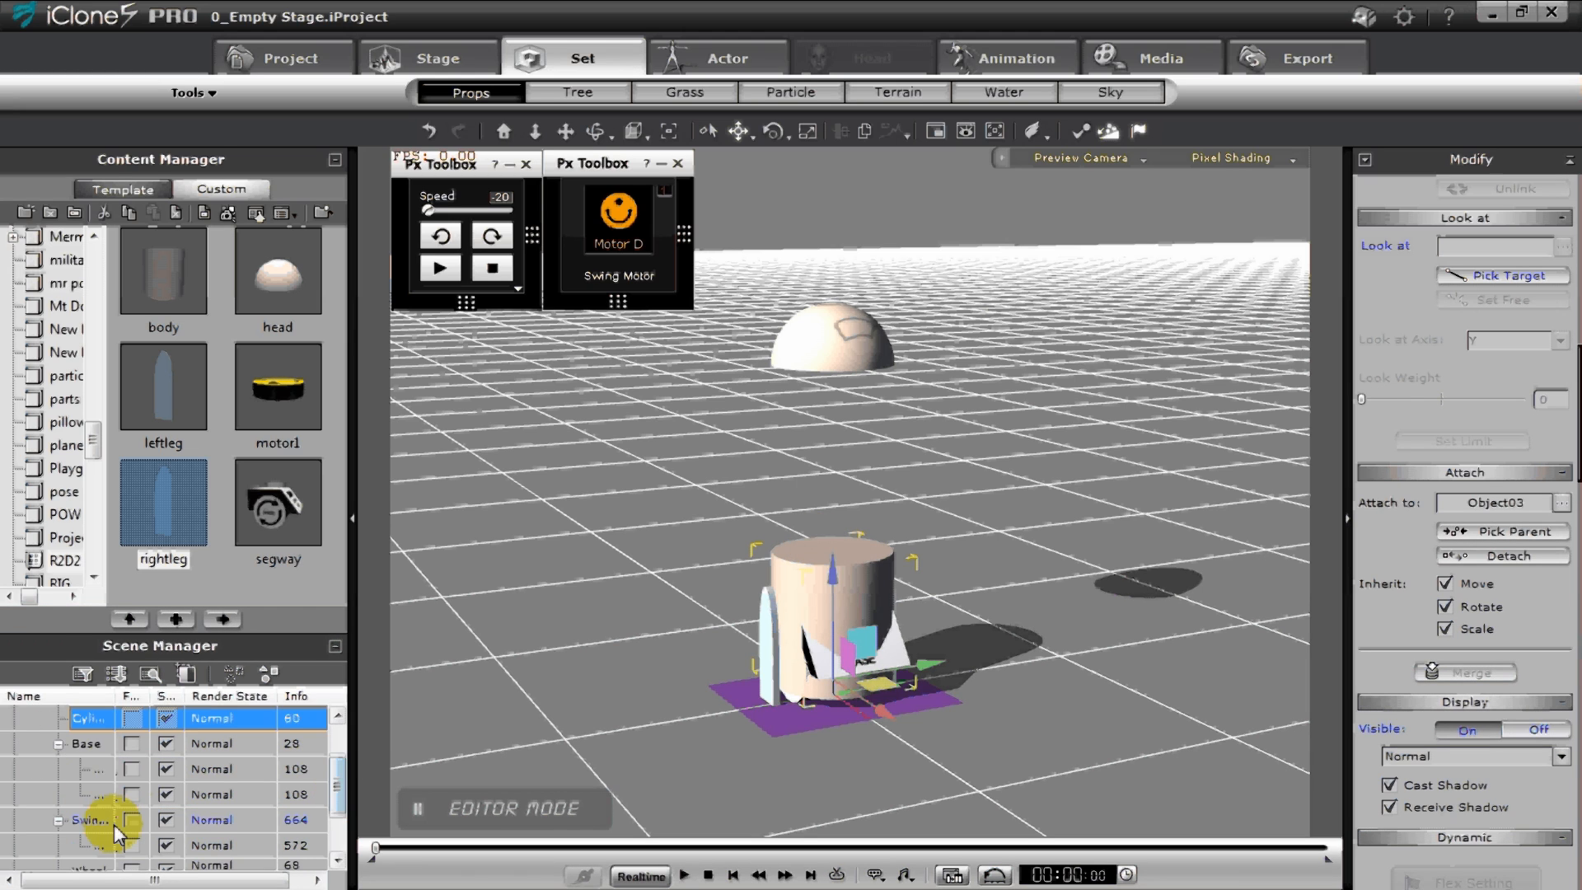
pyautogui.click(115, 844)
pyautogui.moveTo(849, 258); pyautogui.dragTo(835, 436)
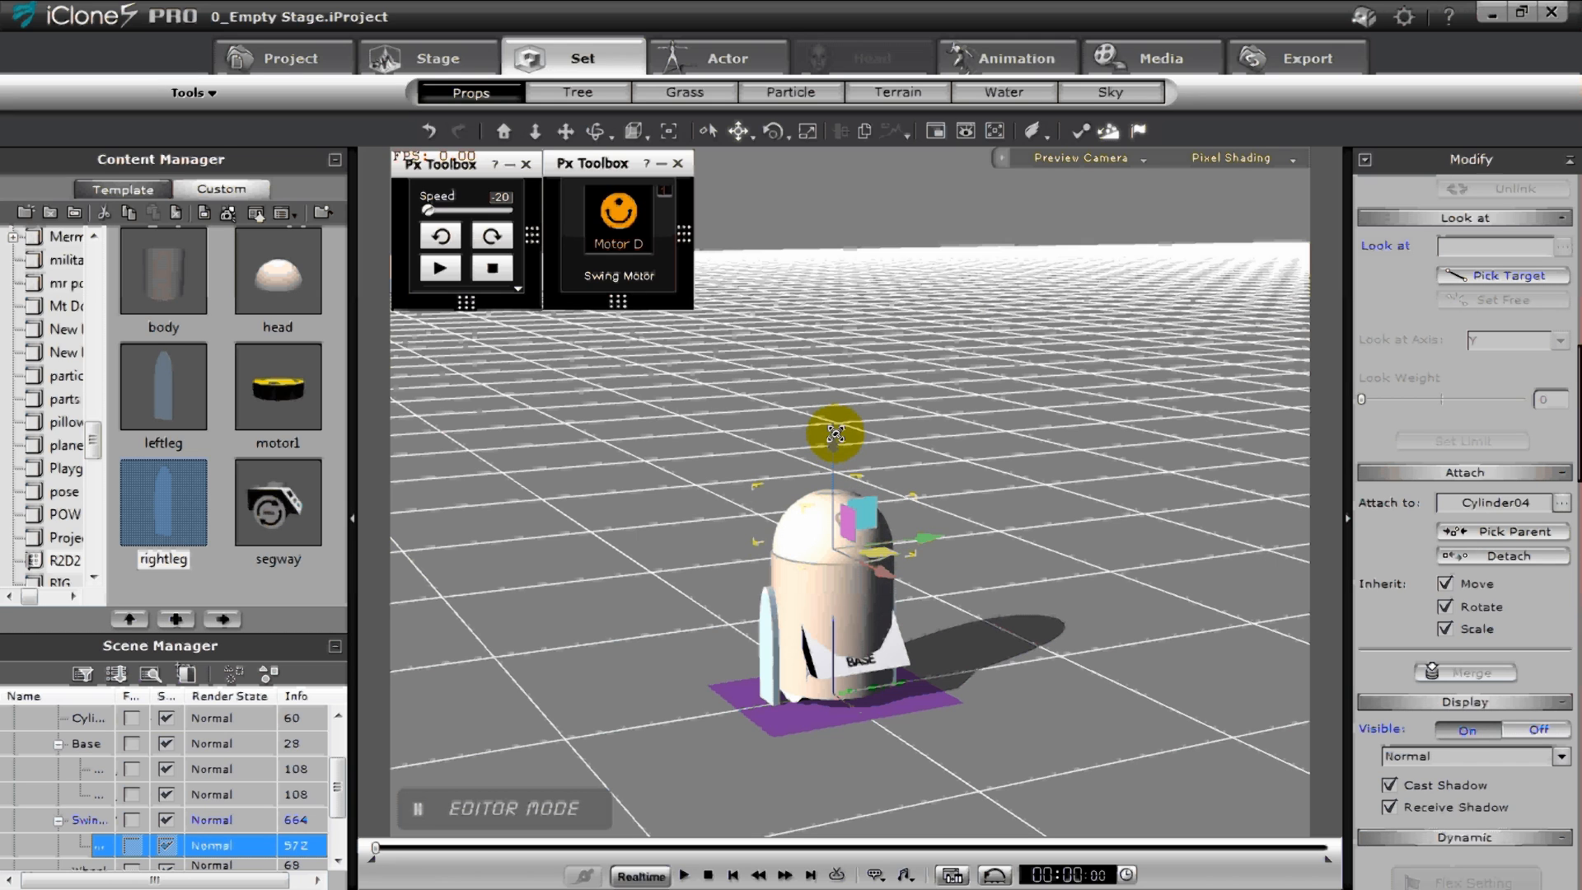
pyautogui.click(616, 229)
# - Hide the segway base part by setting its material opacity to 0
pyautogui.click(595, 132)
pyautogui.moveTo(1063, 495); pyautogui.dragTo(1067, 434)
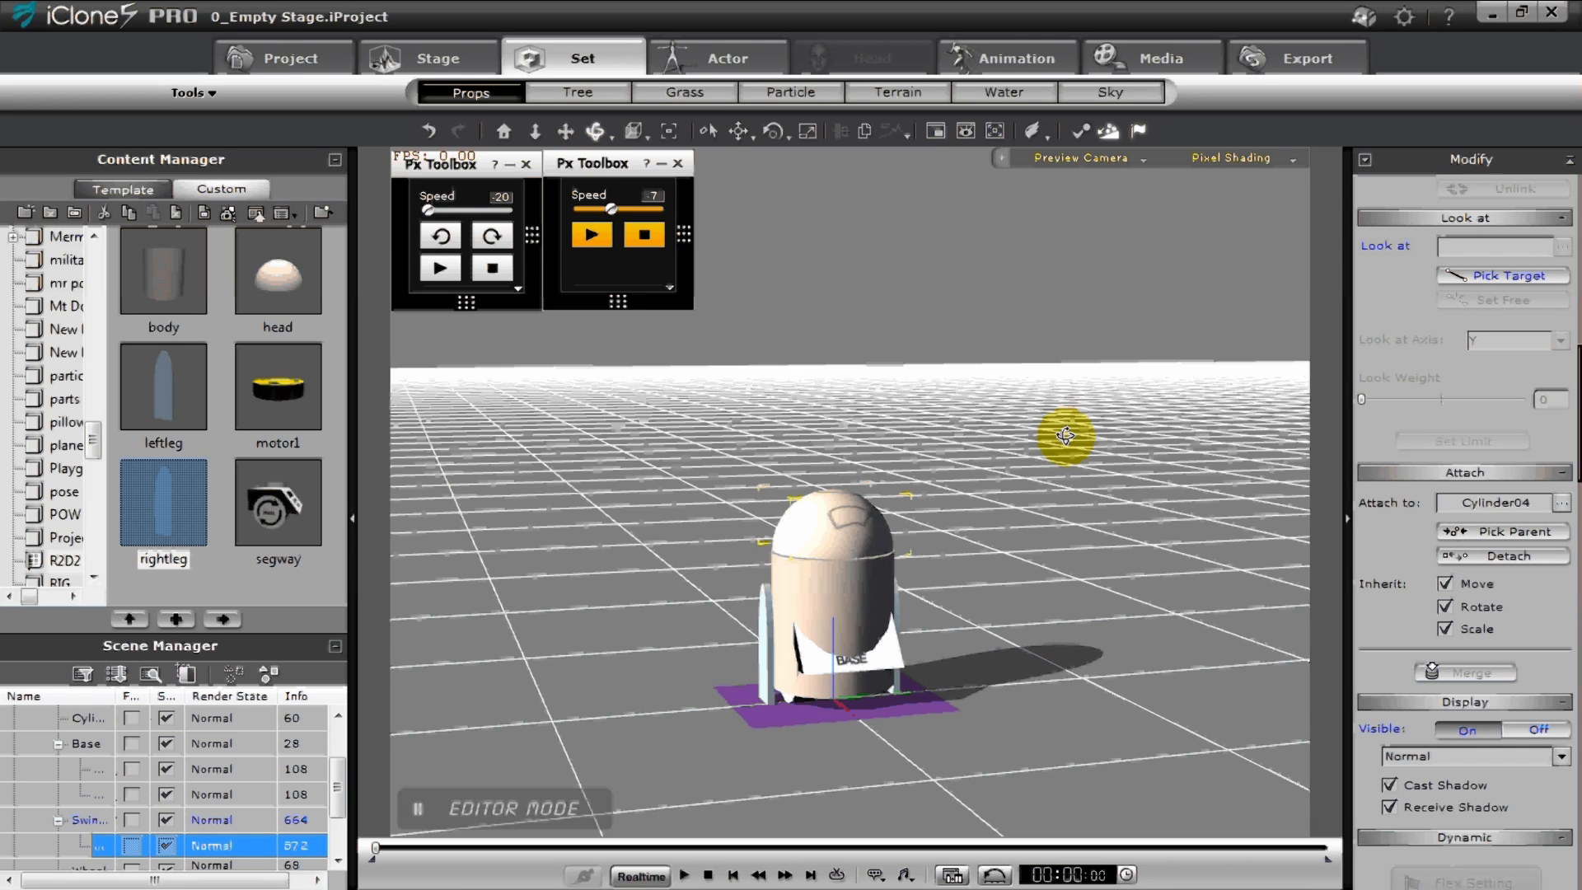
pyautogui.click(82, 744)
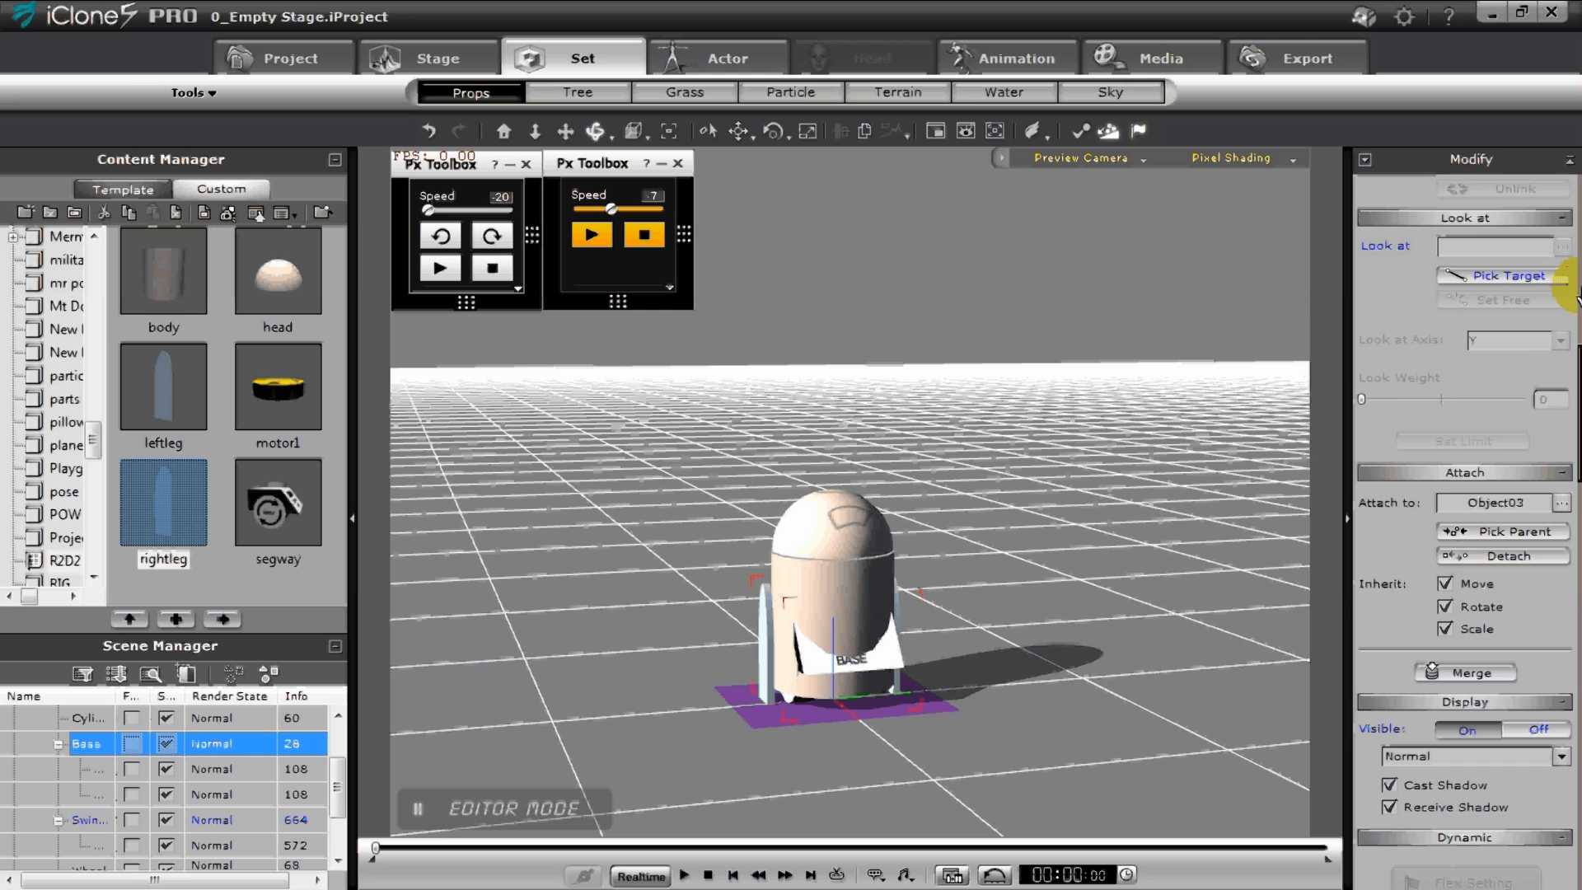
pyautogui.click(1576, 447)
pyautogui.moveTo(1576, 447); pyautogui.dragTo(1576, 702)
pyautogui.moveTo(1525, 565); pyautogui.dragTo(1253, 575)
pyautogui.click(115, 768)
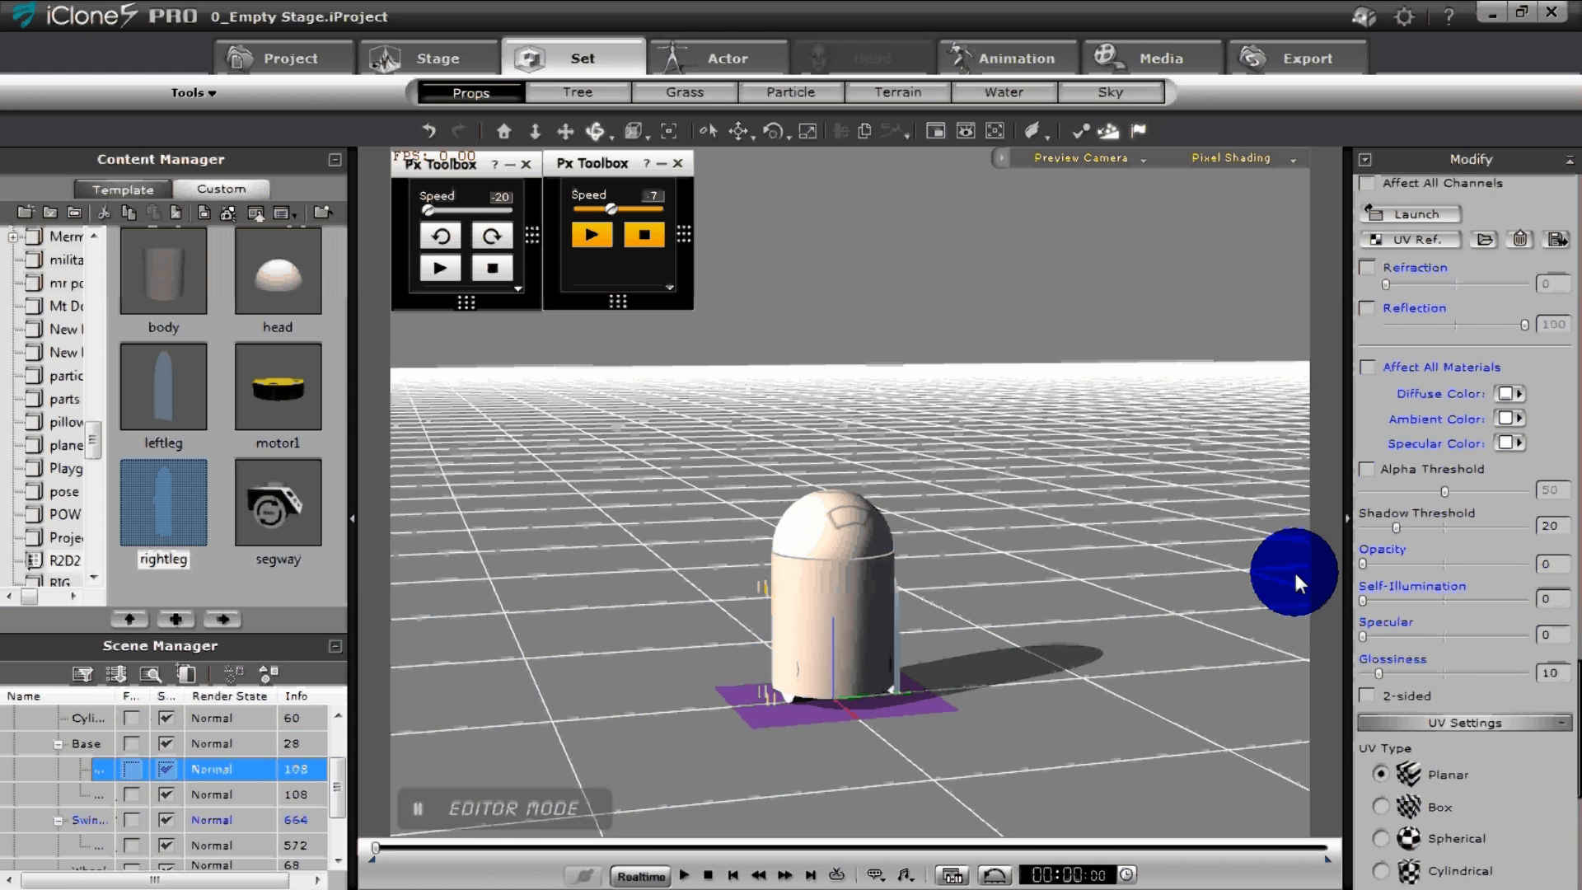
pyautogui.moveTo(1296, 584); pyautogui.dragTo(1526, 575)
pyautogui.click(188, 768)
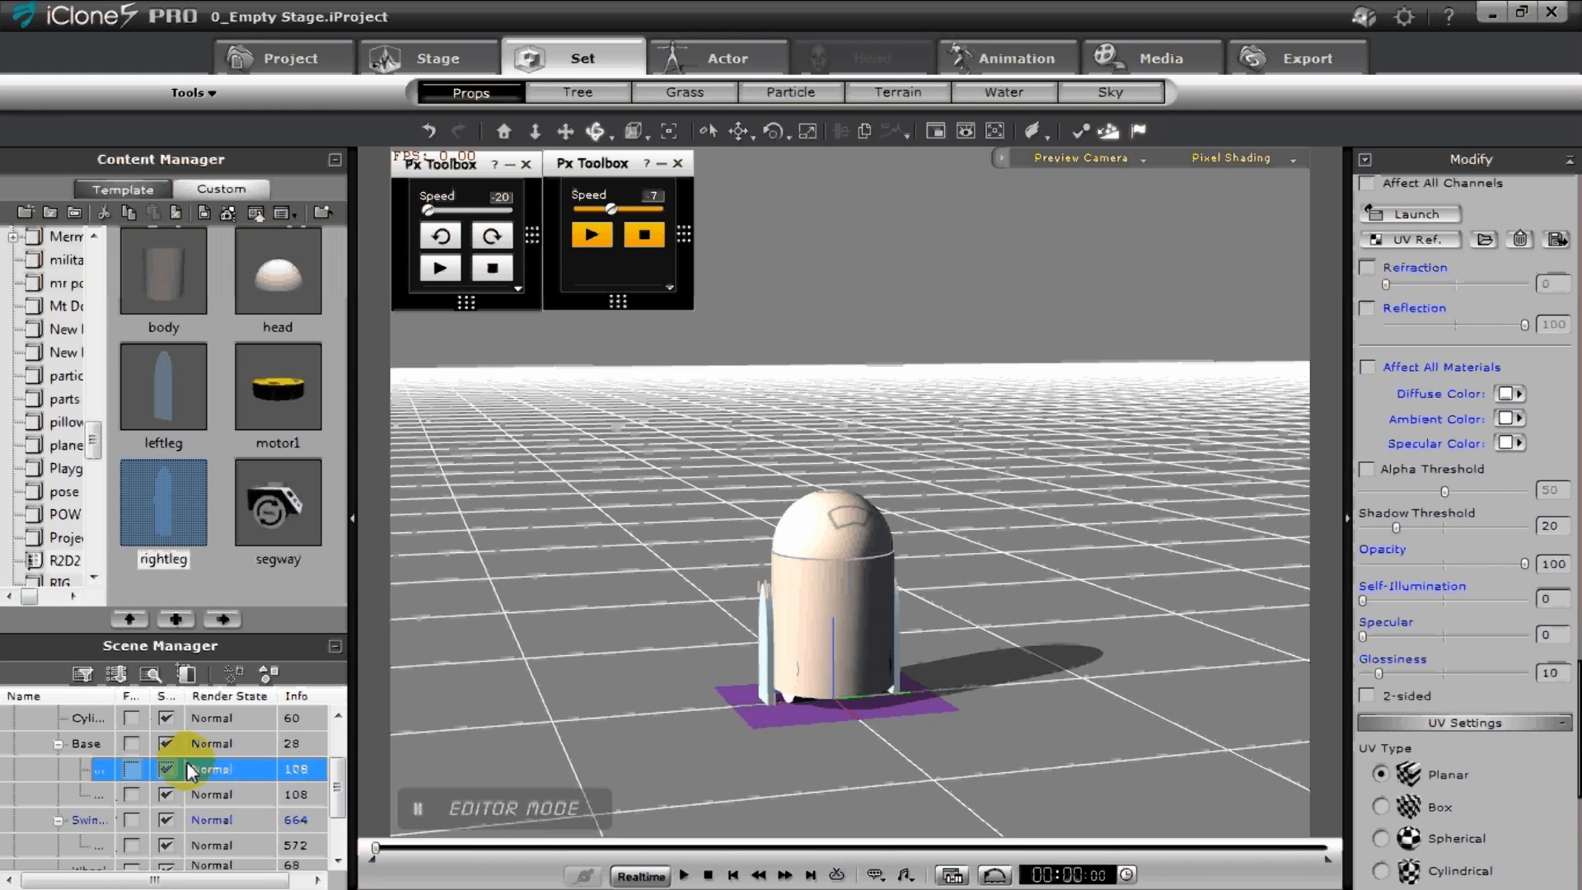
# - Select the segway's Wheel material and set its opacity to 0
pyautogui.moveTo(337, 788); pyautogui.dragTo(338, 755)
pyautogui.click(102, 768)
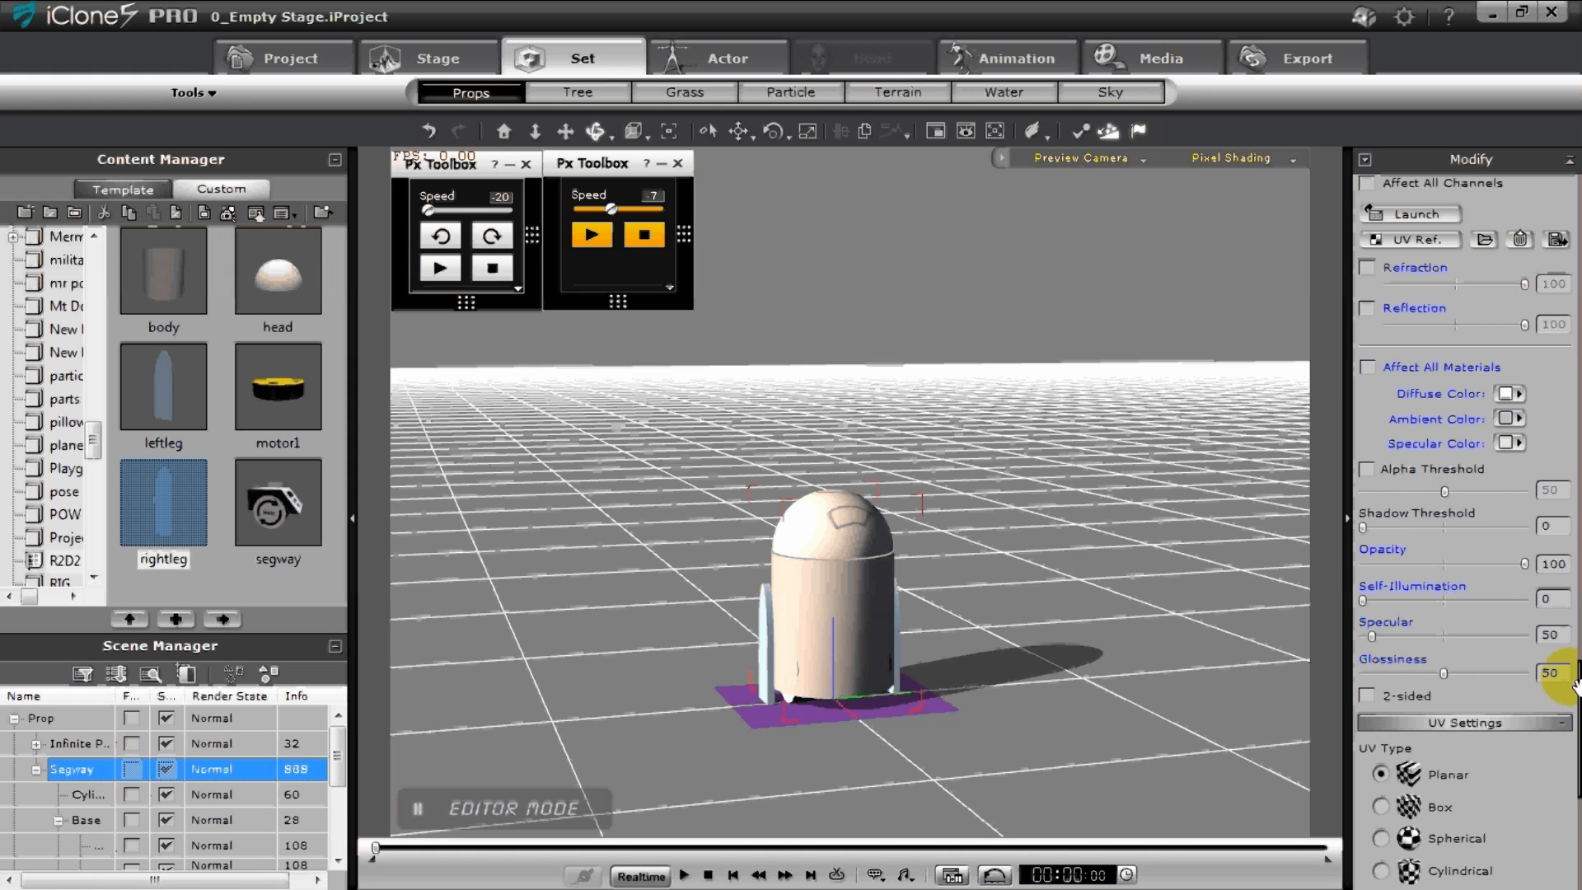
pyautogui.scroll(-10, 1574, 672)
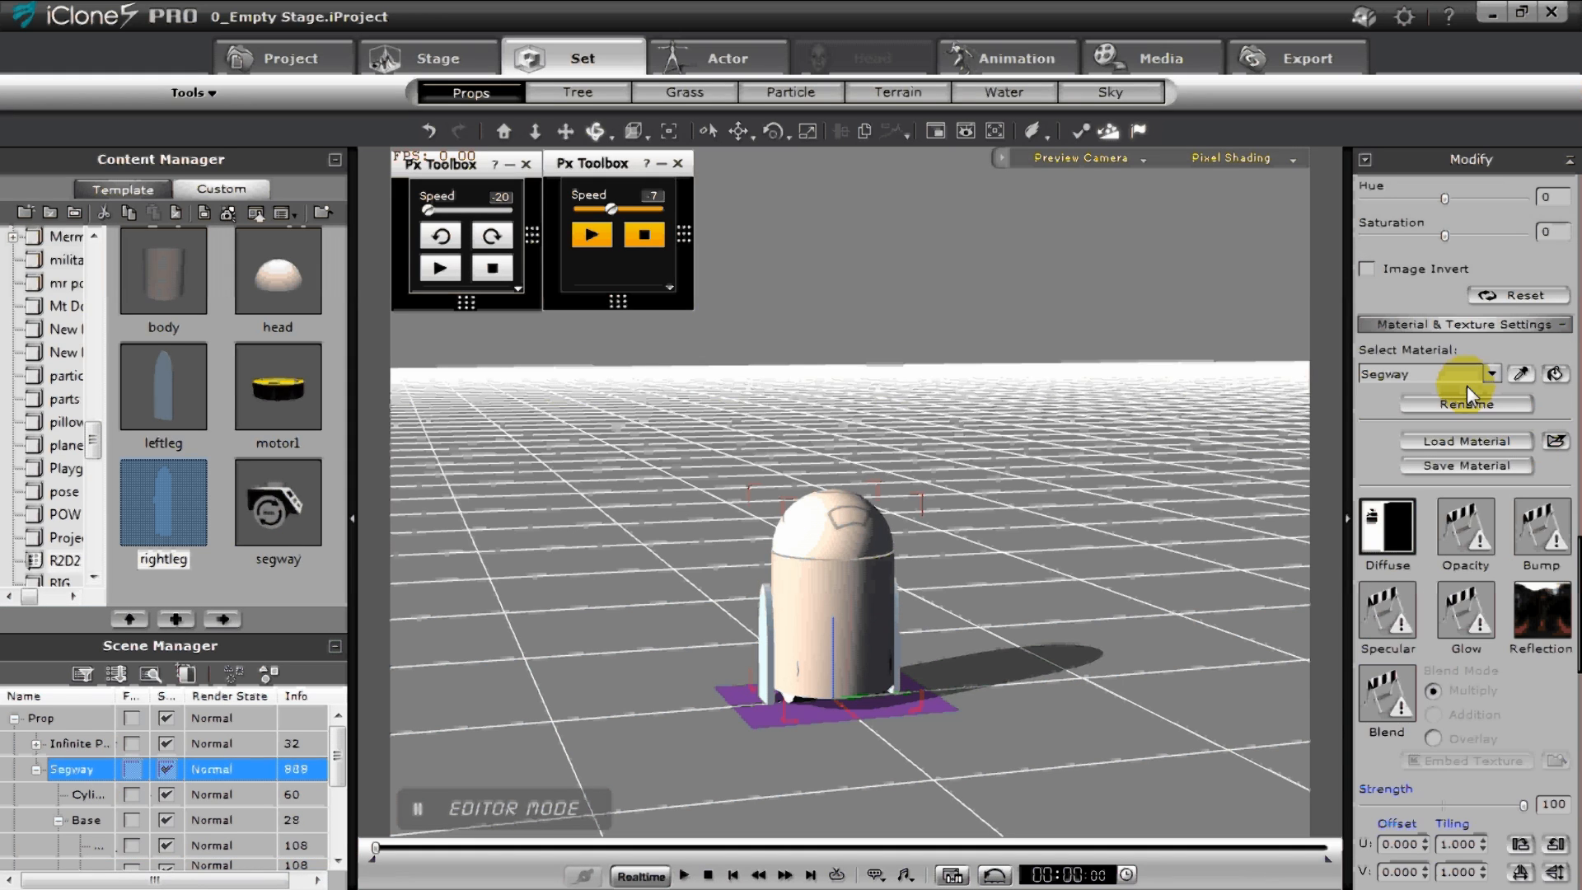
pyautogui.click(783, 688)
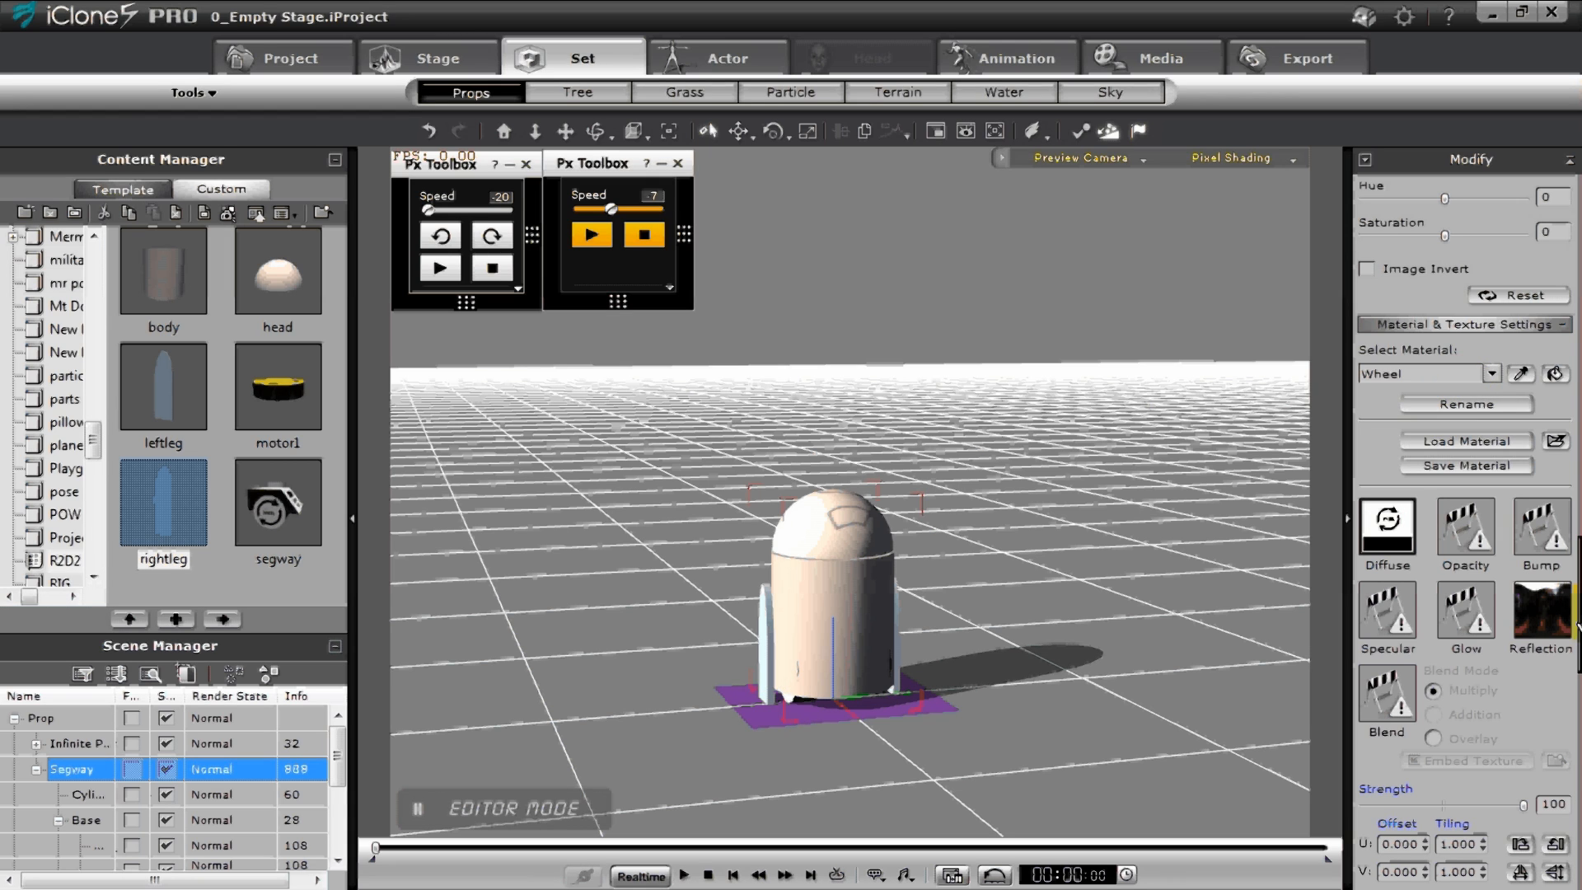
pyautogui.scroll(-8, 1554, 653)
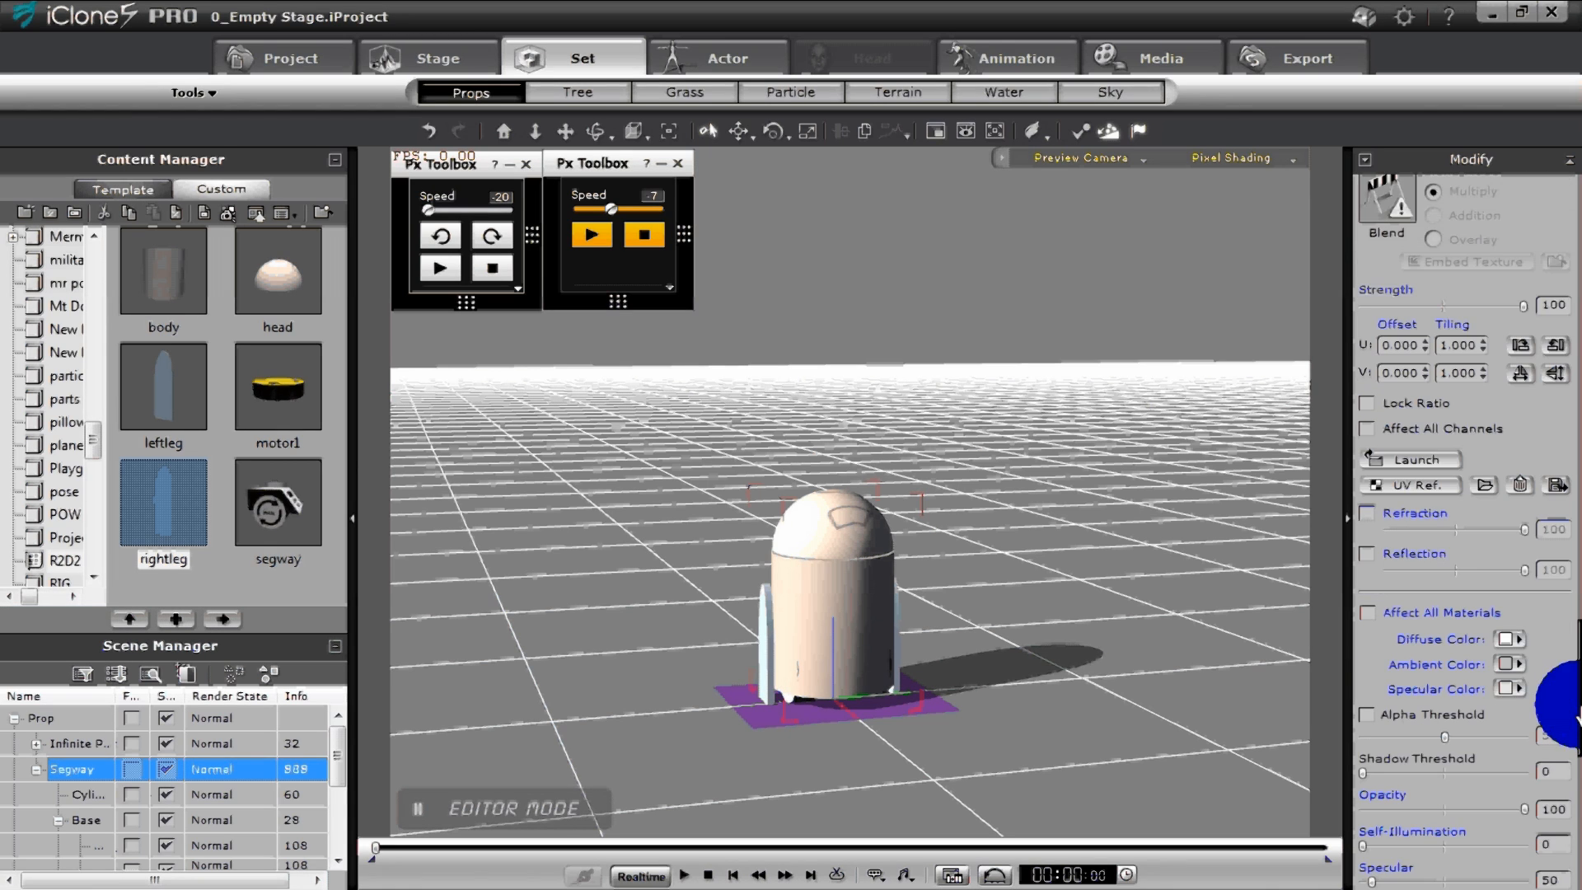
pyautogui.moveTo(1538, 745); pyautogui.dragTo(1357, 755)
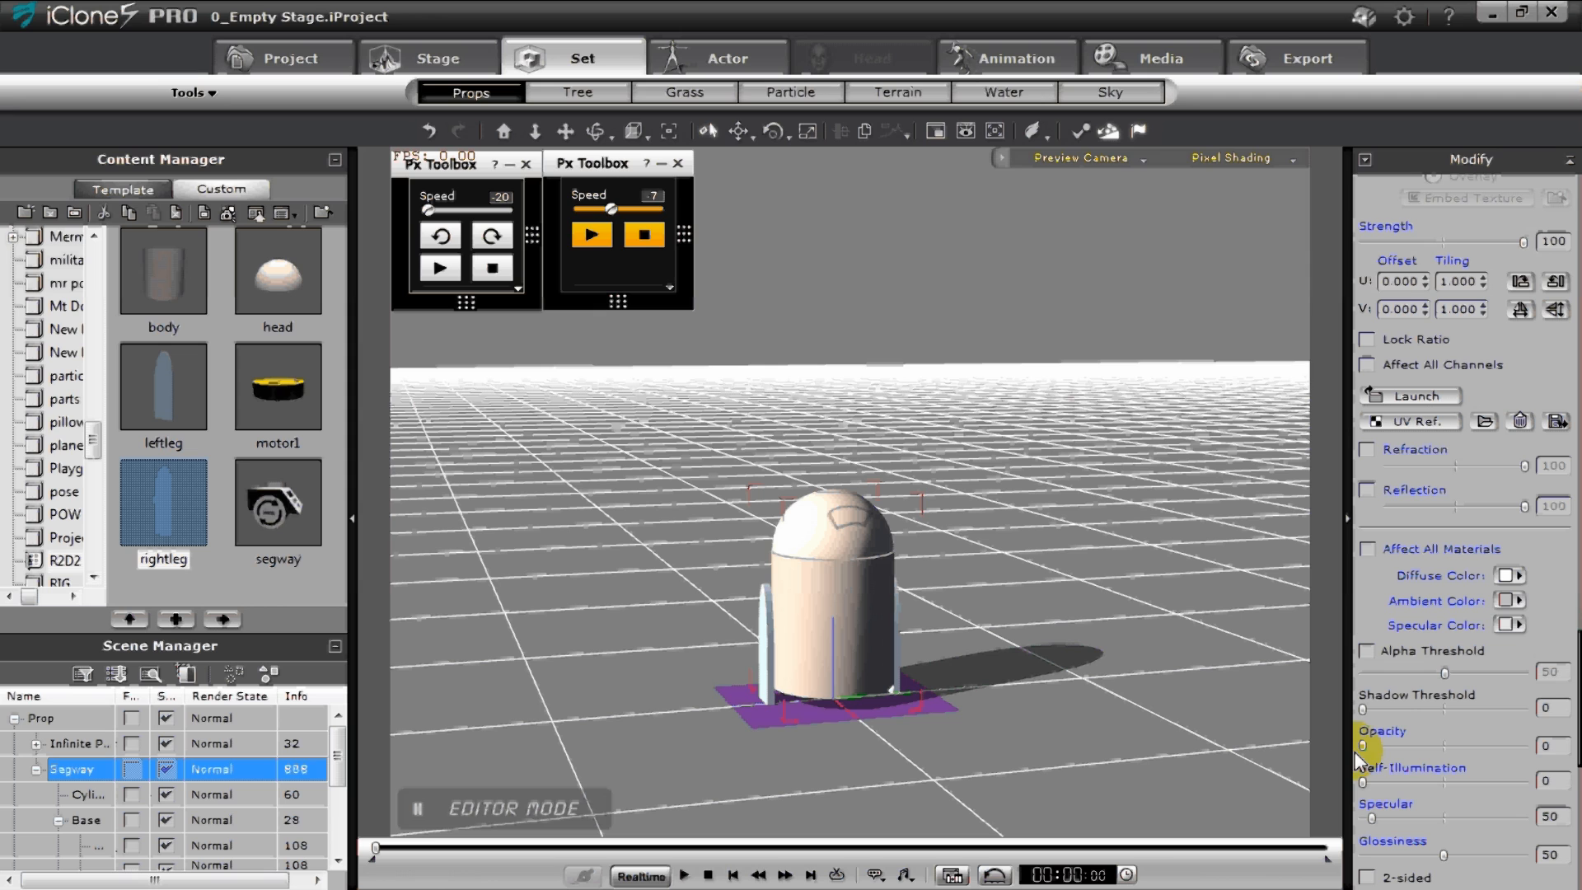
# - Run the physics simulation from a lower view of the robot and test driving and turning it with the segway controls at different speeds
pyautogui.click(600, 163)
pyautogui.press('c')
pyautogui.moveTo(1049, 624); pyautogui.dragTo(762, 554)
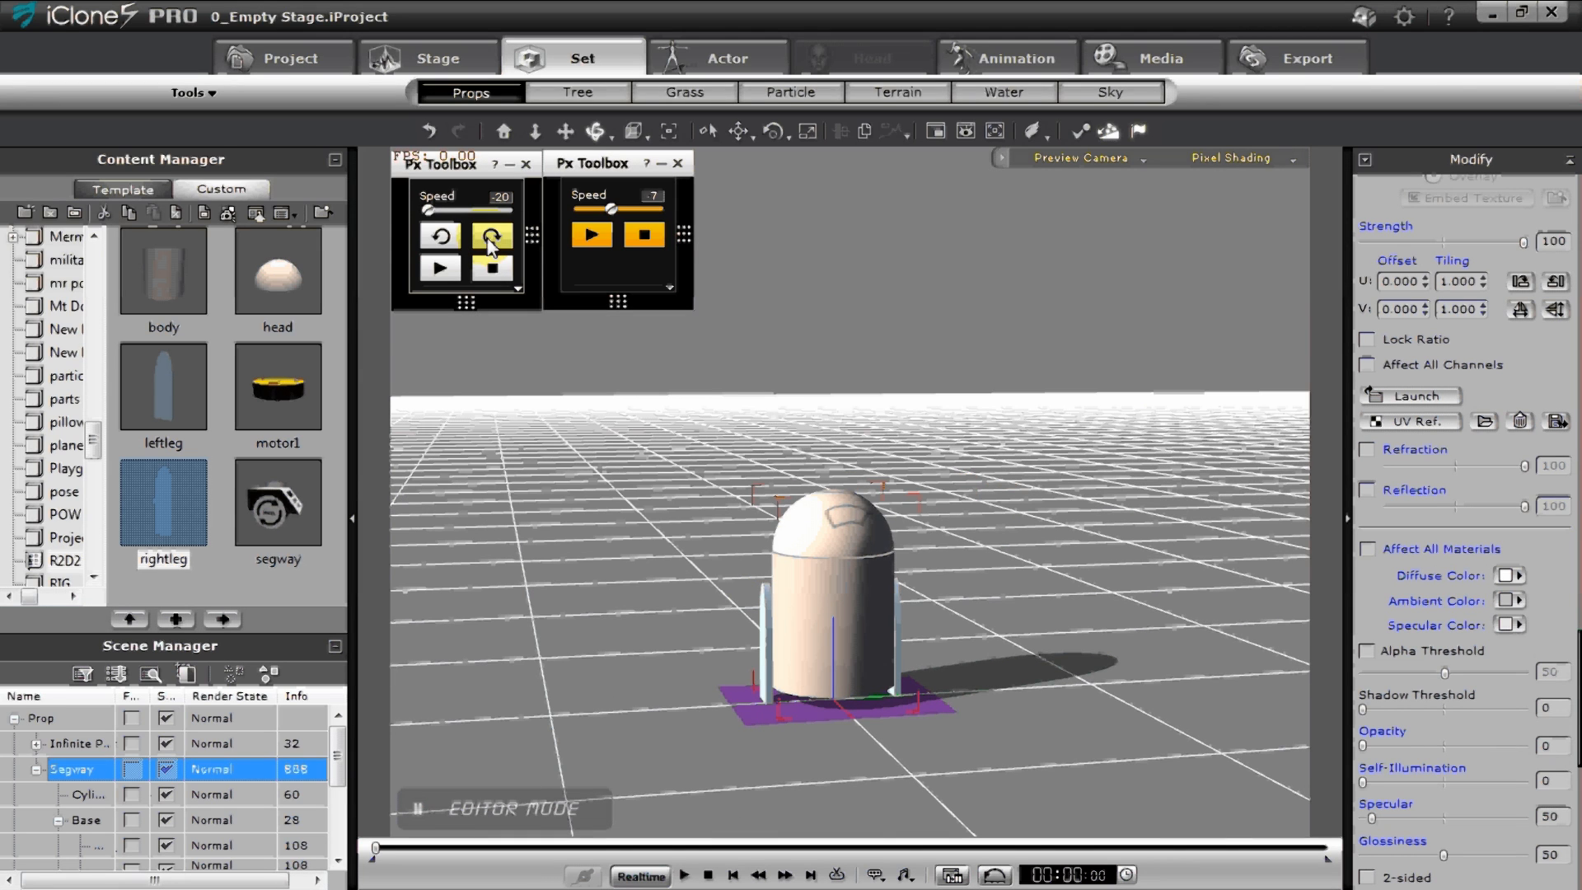
pyautogui.click(489, 241)
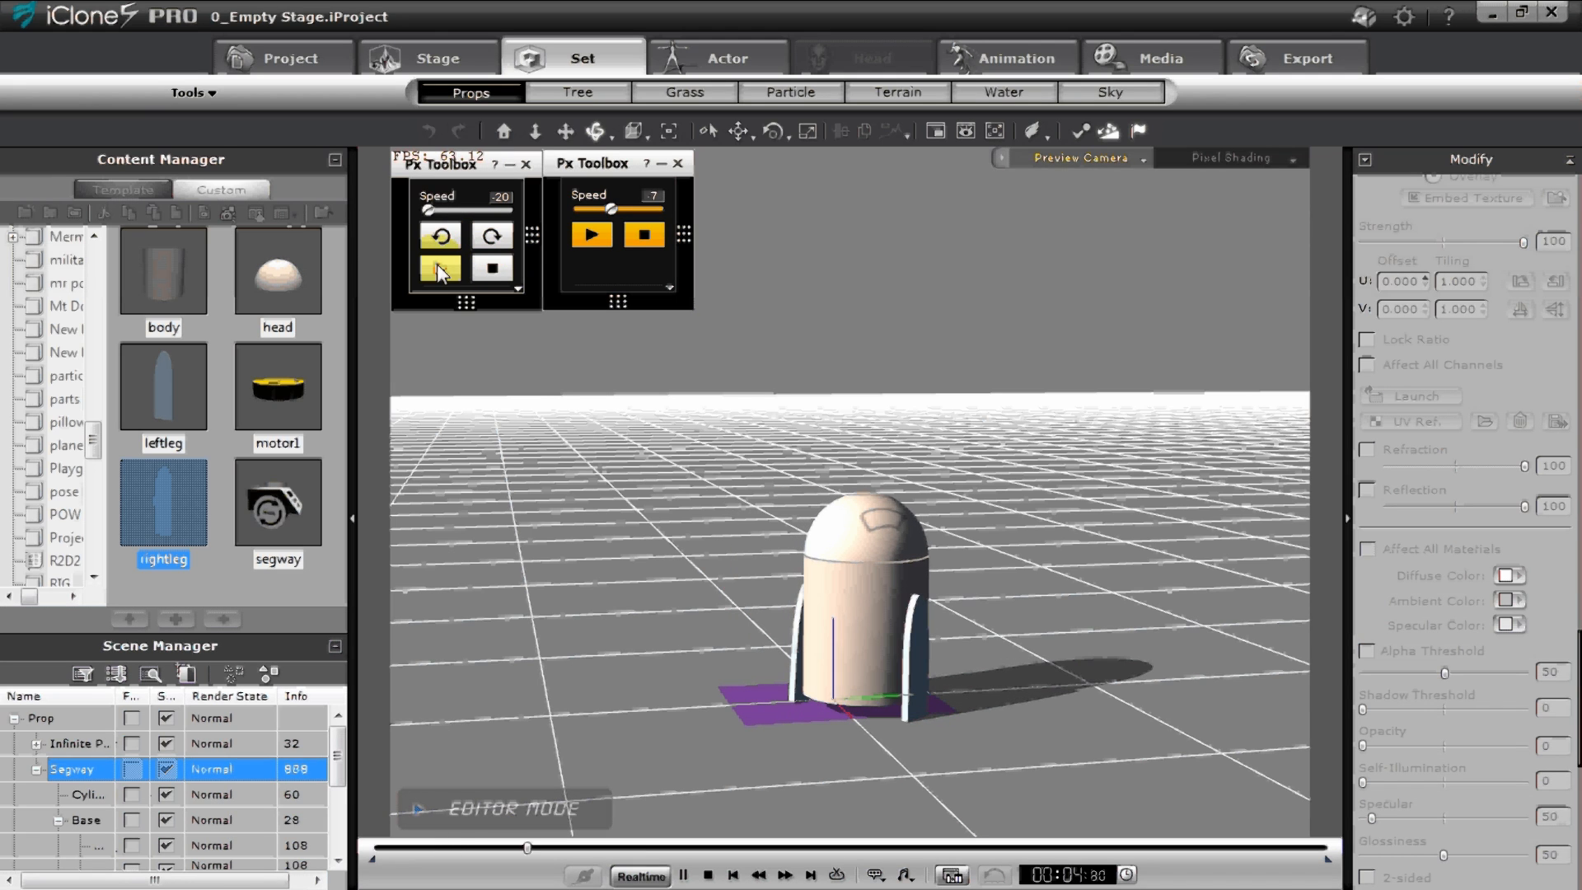
pyautogui.moveTo(453, 209)
pyautogui.mouseDown()
pyautogui.moveTo(485, 211)
pyautogui.moveTo(439, 207)
pyautogui.moveTo(478, 213)
pyautogui.mouseUp()
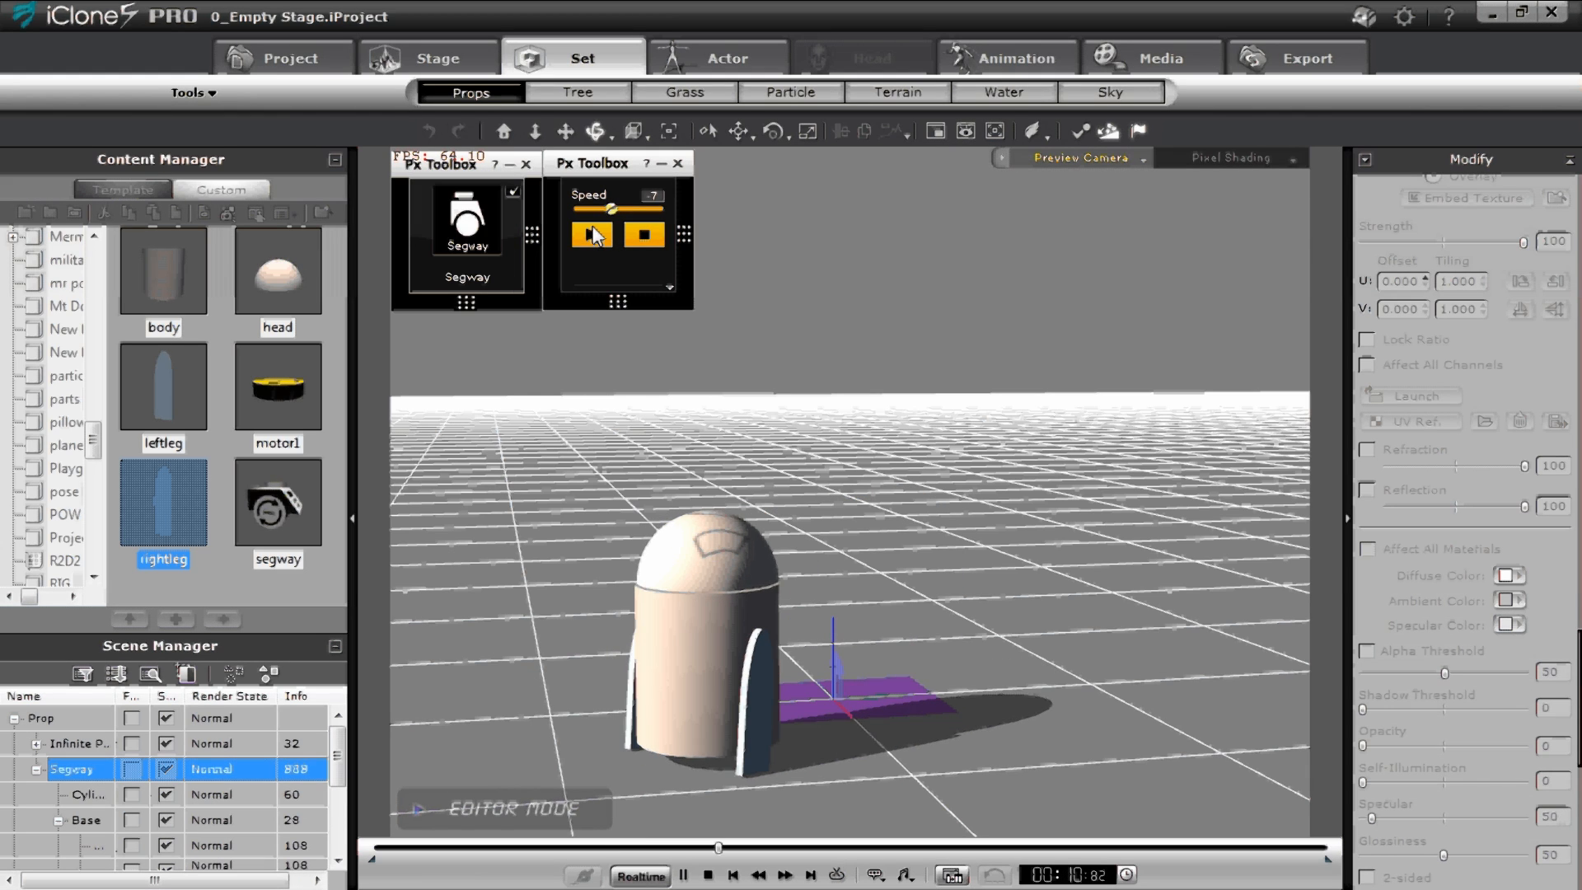
# - Test the head's rotation with the swing motor, drive and turn the segway at speed -14, and end the simulation
pyautogui.moveTo(592, 226); pyautogui.dragTo(630, 228)
pyautogui.moveTo(481, 239)
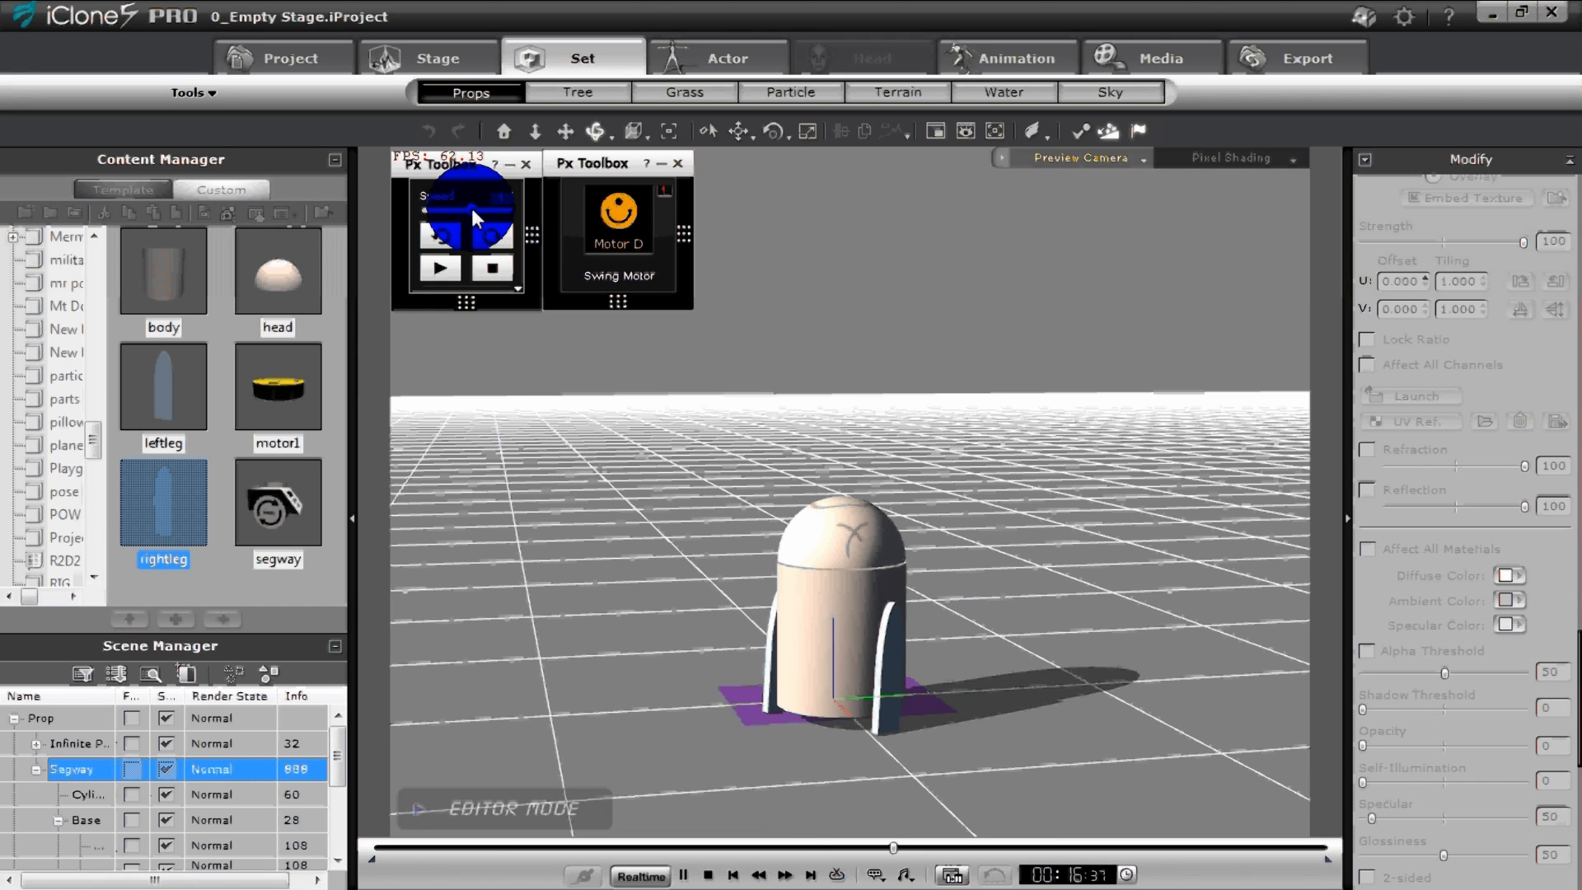
pyautogui.moveTo(471, 205); pyautogui.dragTo(439, 210)
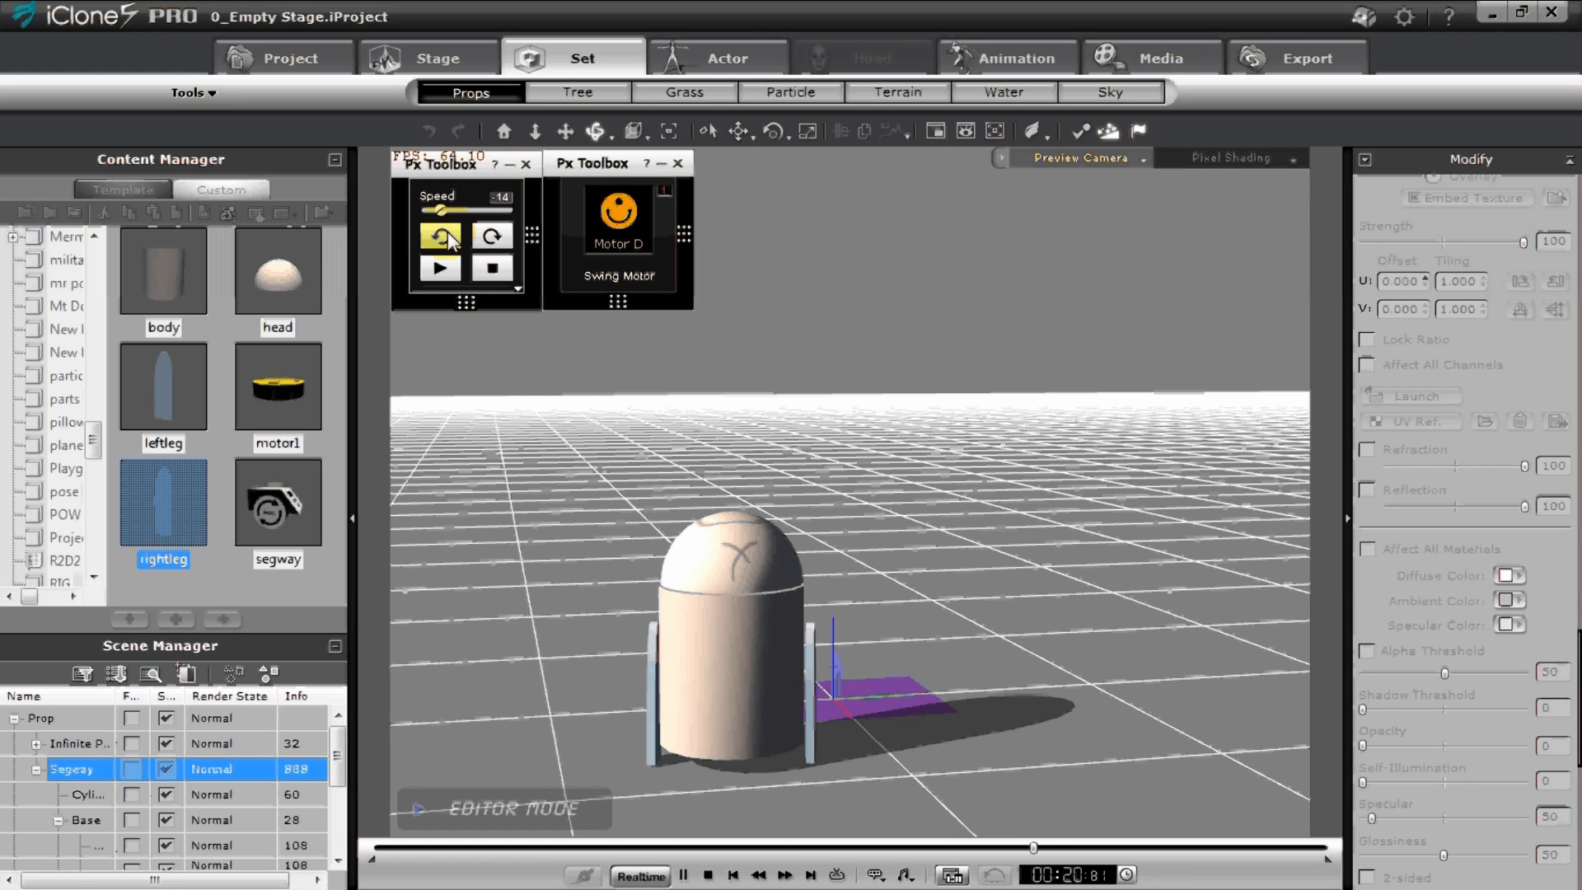
pyautogui.click(493, 234)
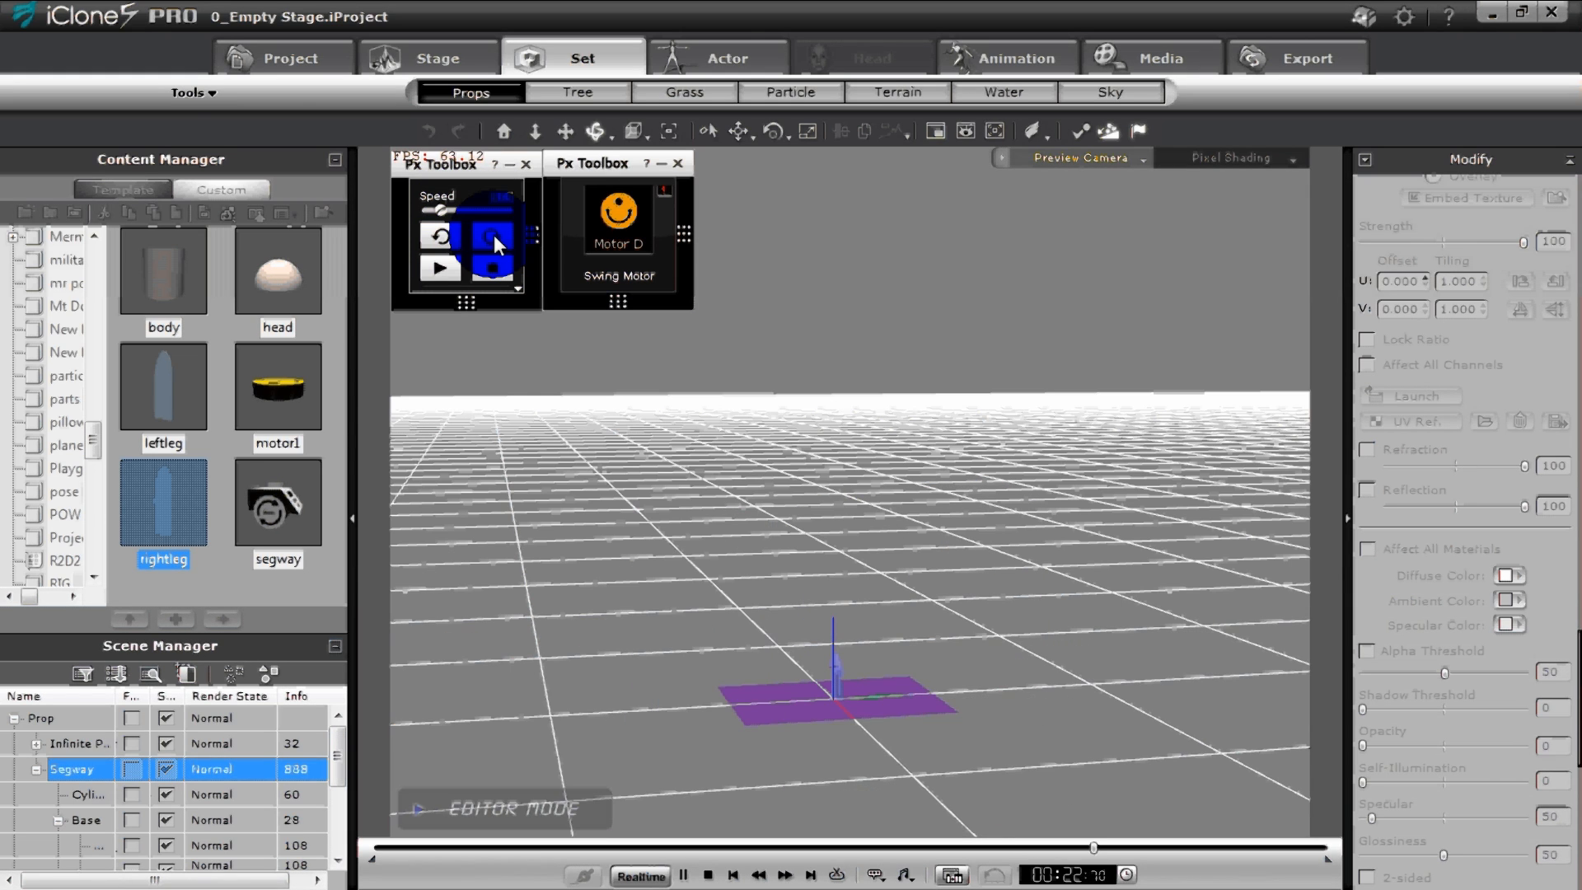
pyautogui.moveTo(617, 482); pyautogui.dragTo(676, 700)
pyautogui.click(708, 874)
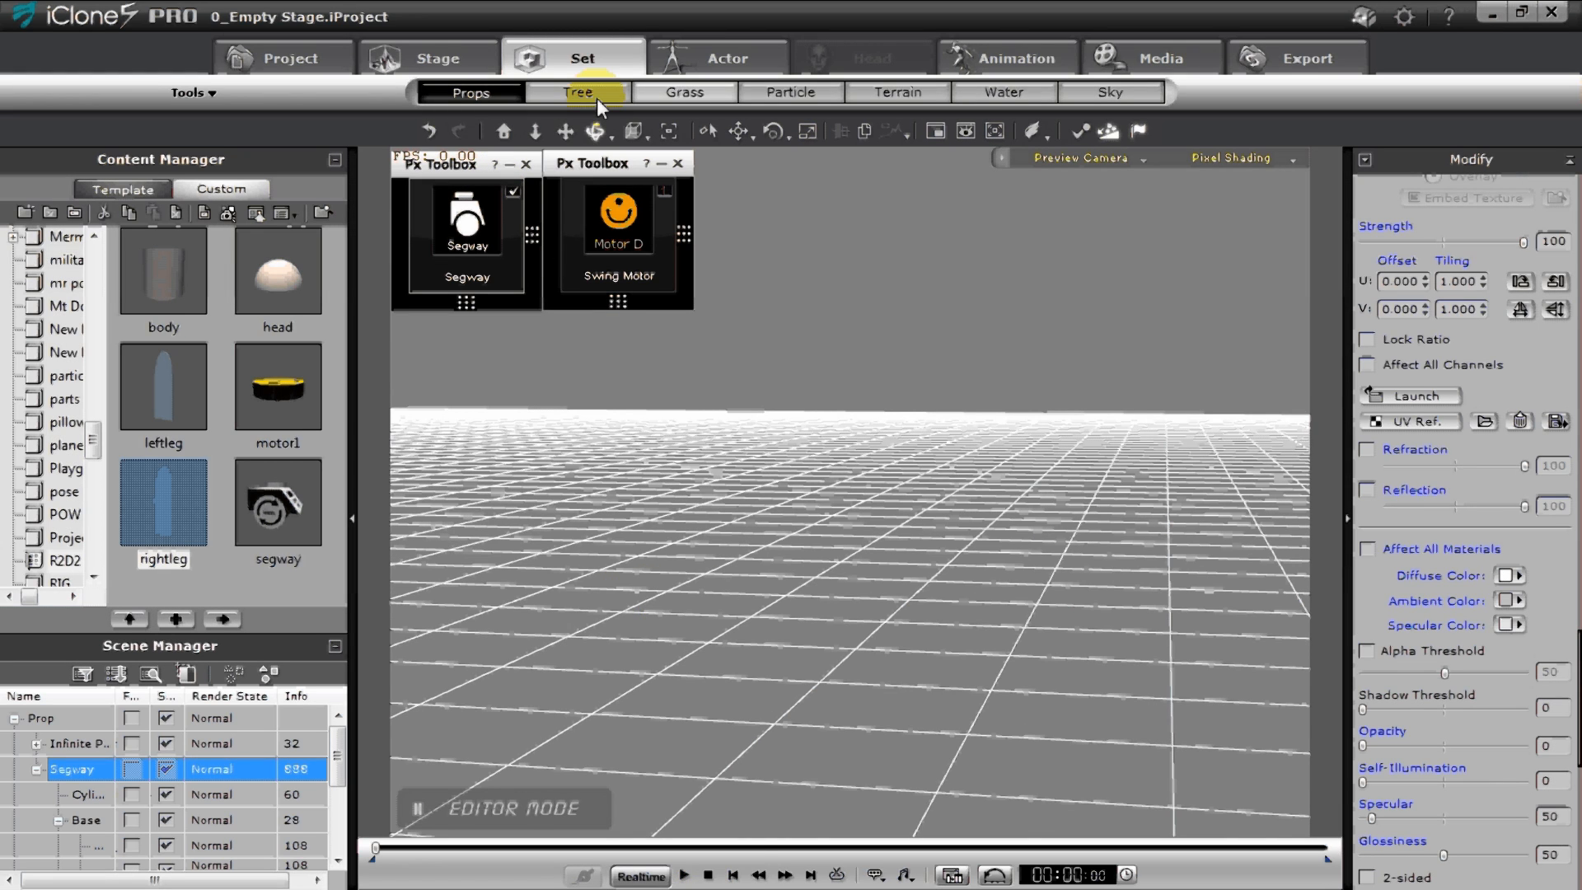
# - Restart the simulation with the whole robot in a wide view, set the segway speed to 2, and drive and turn it
pyautogui.click(504, 131)
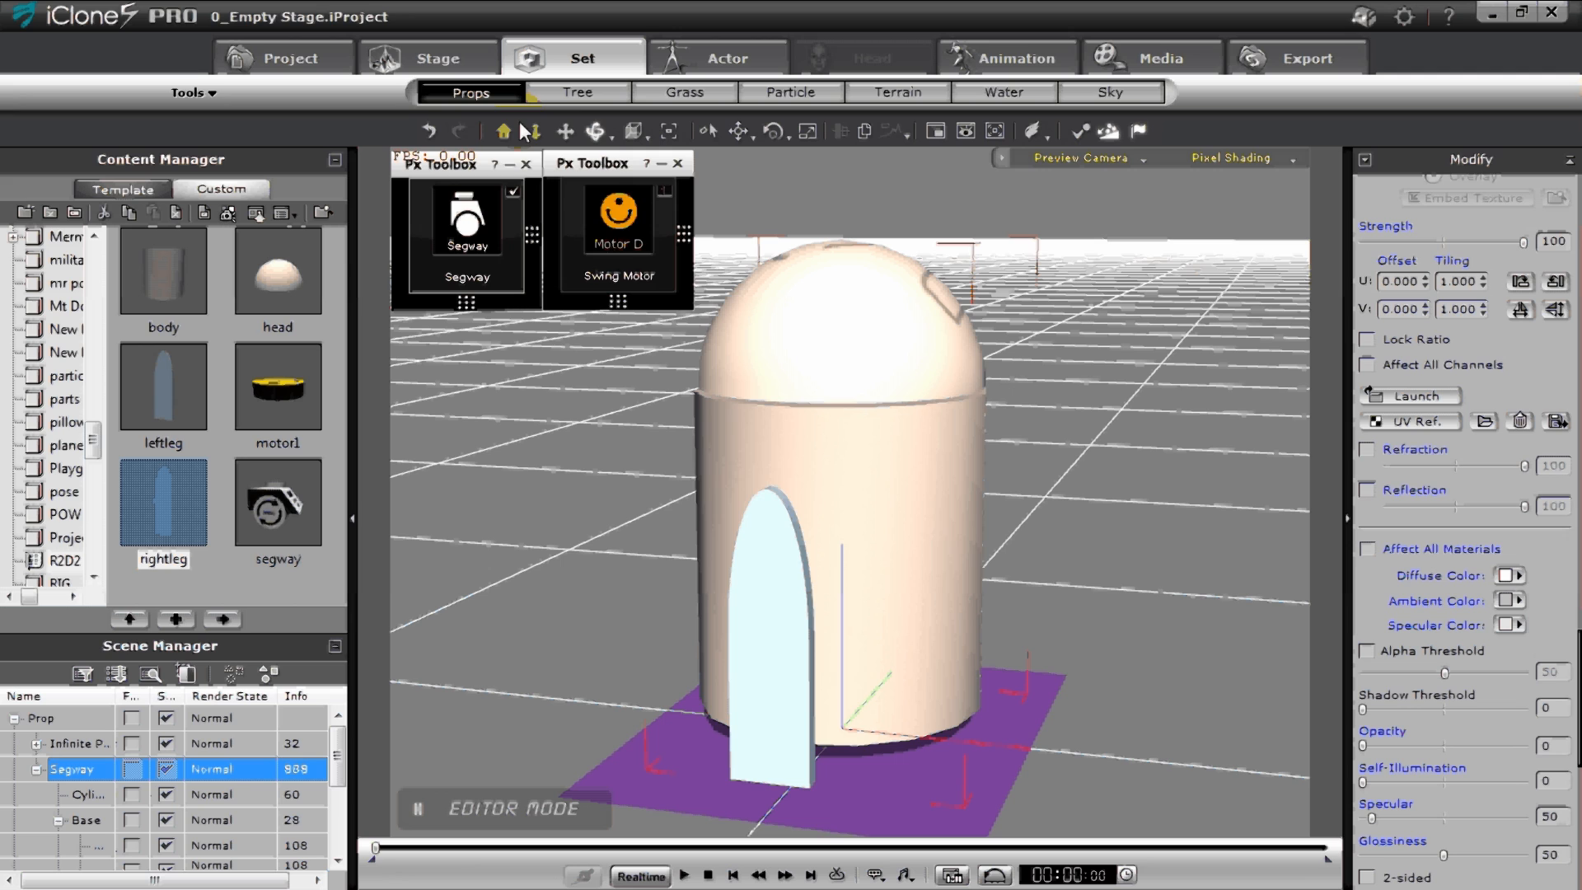
pyautogui.click(535, 131)
pyautogui.moveTo(988, 405); pyautogui.dragTo(1003, 572)
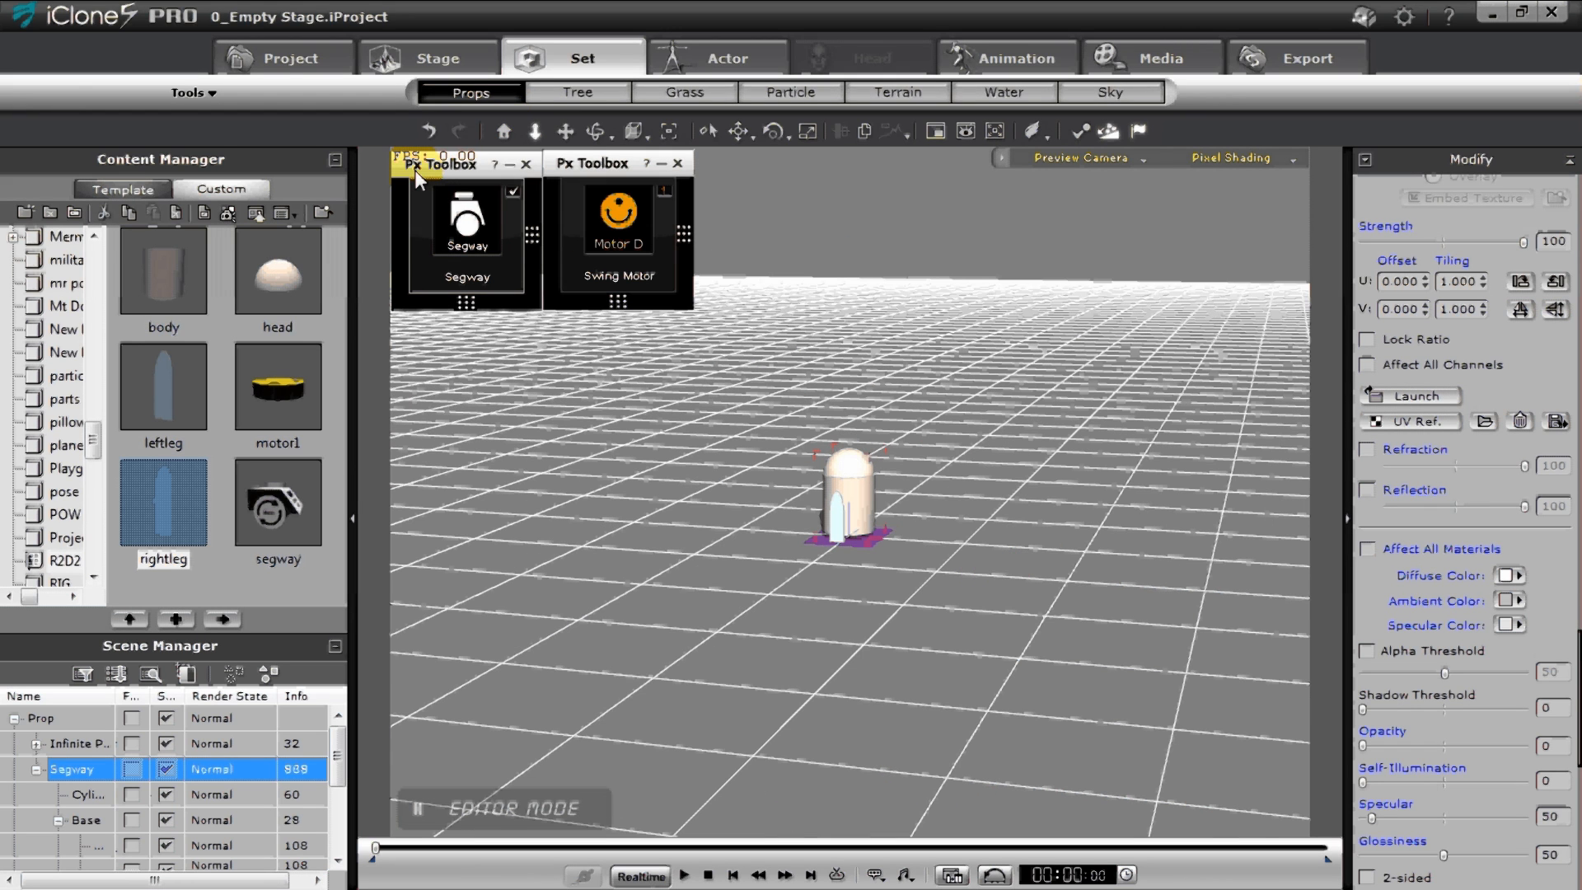
pyautogui.click(445, 252)
pyautogui.click(438, 266)
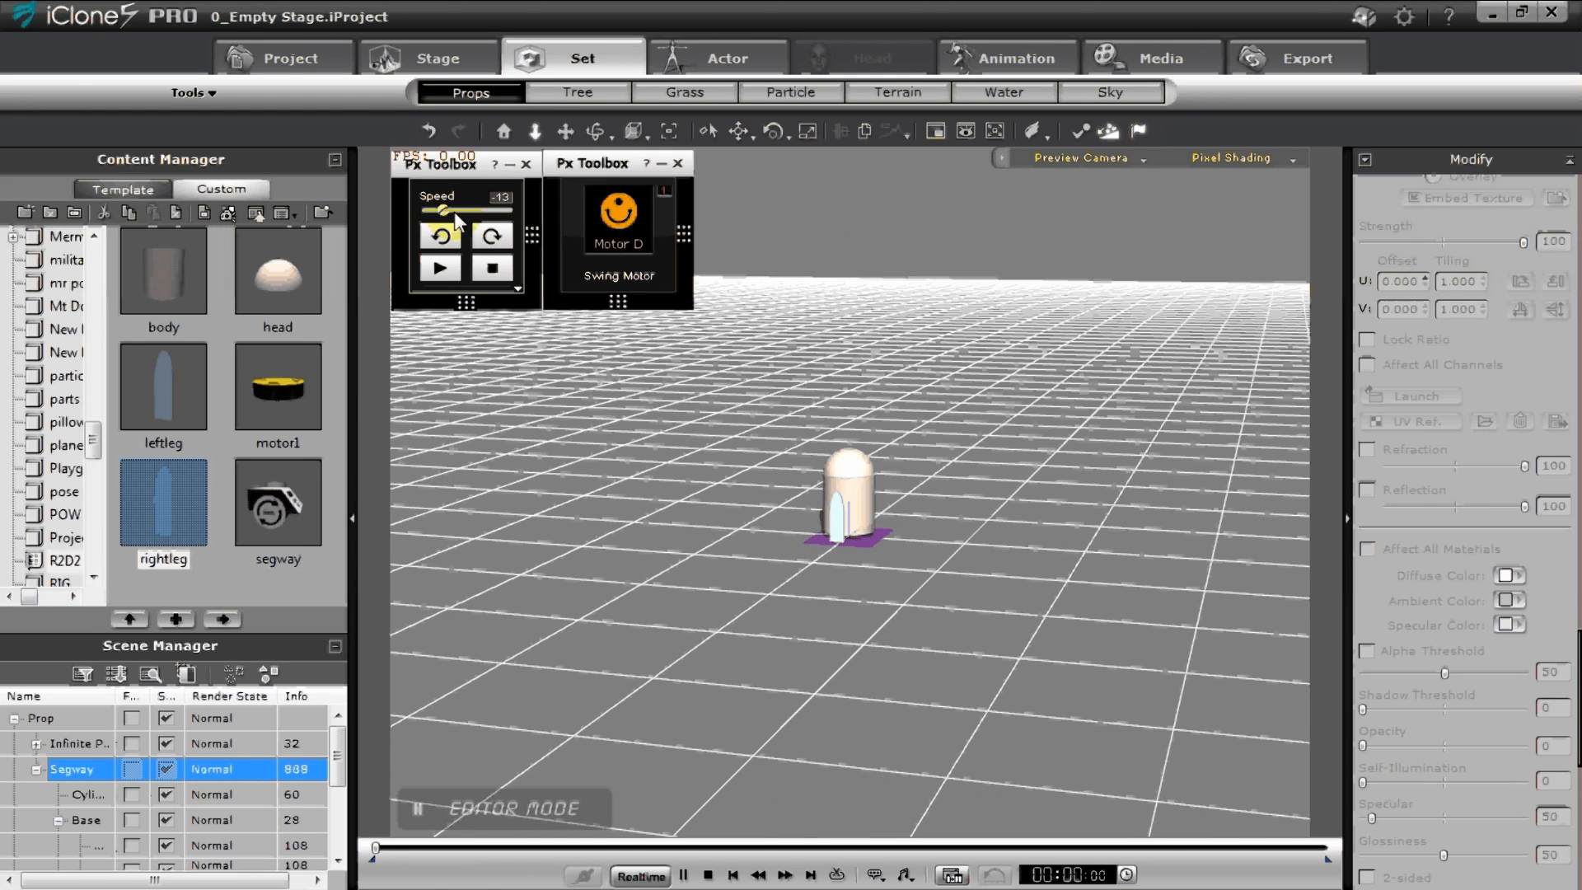
pyautogui.moveTo(443, 210); pyautogui.dragTo(480, 218)
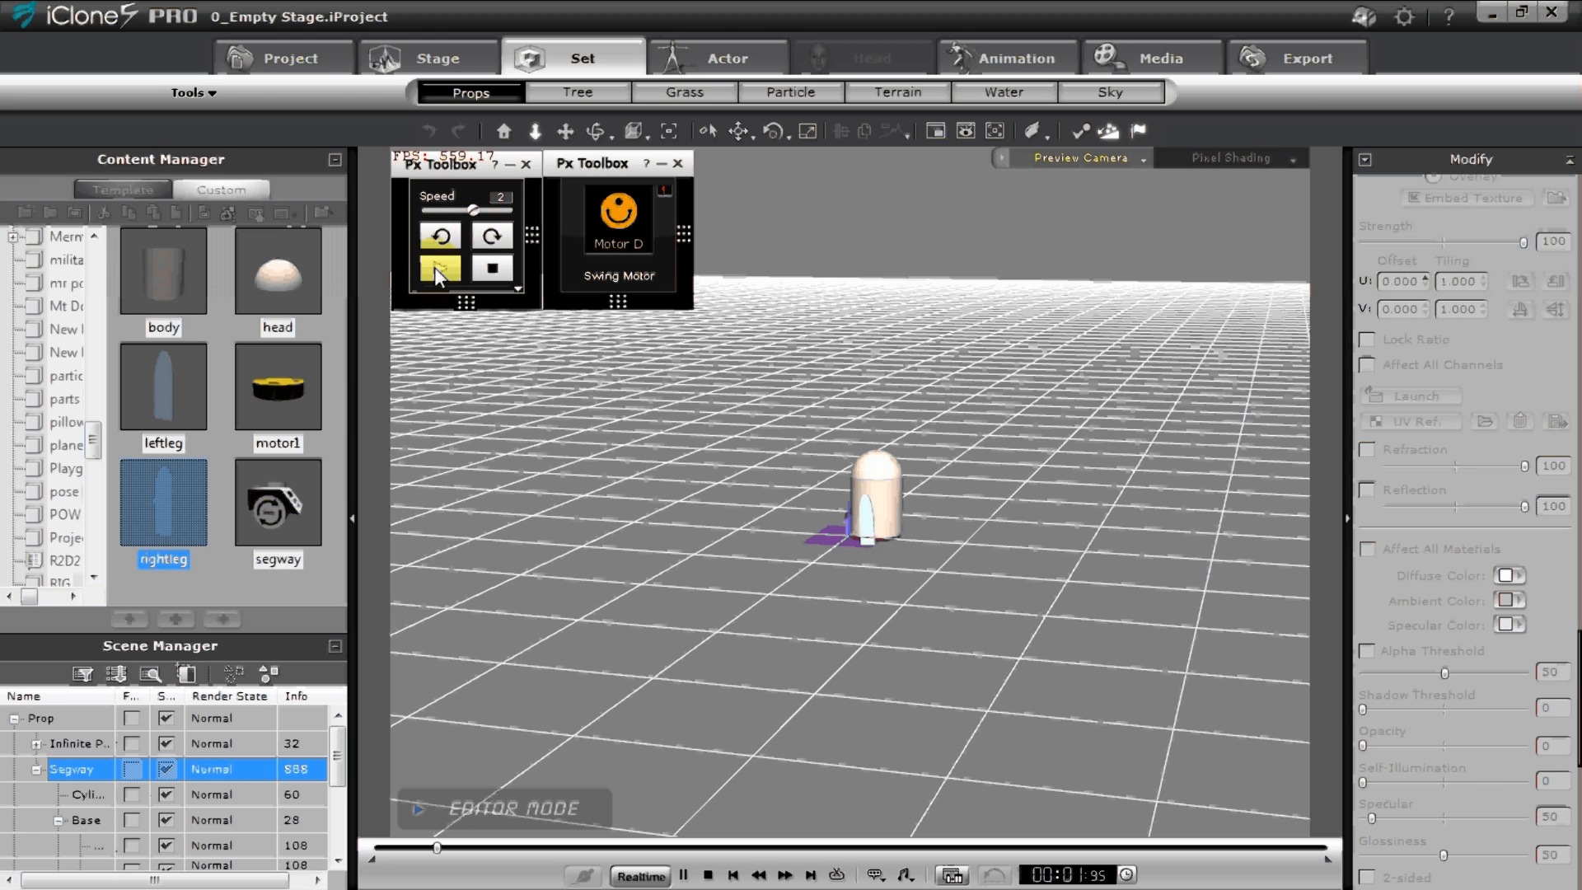
pyautogui.click(442, 247)
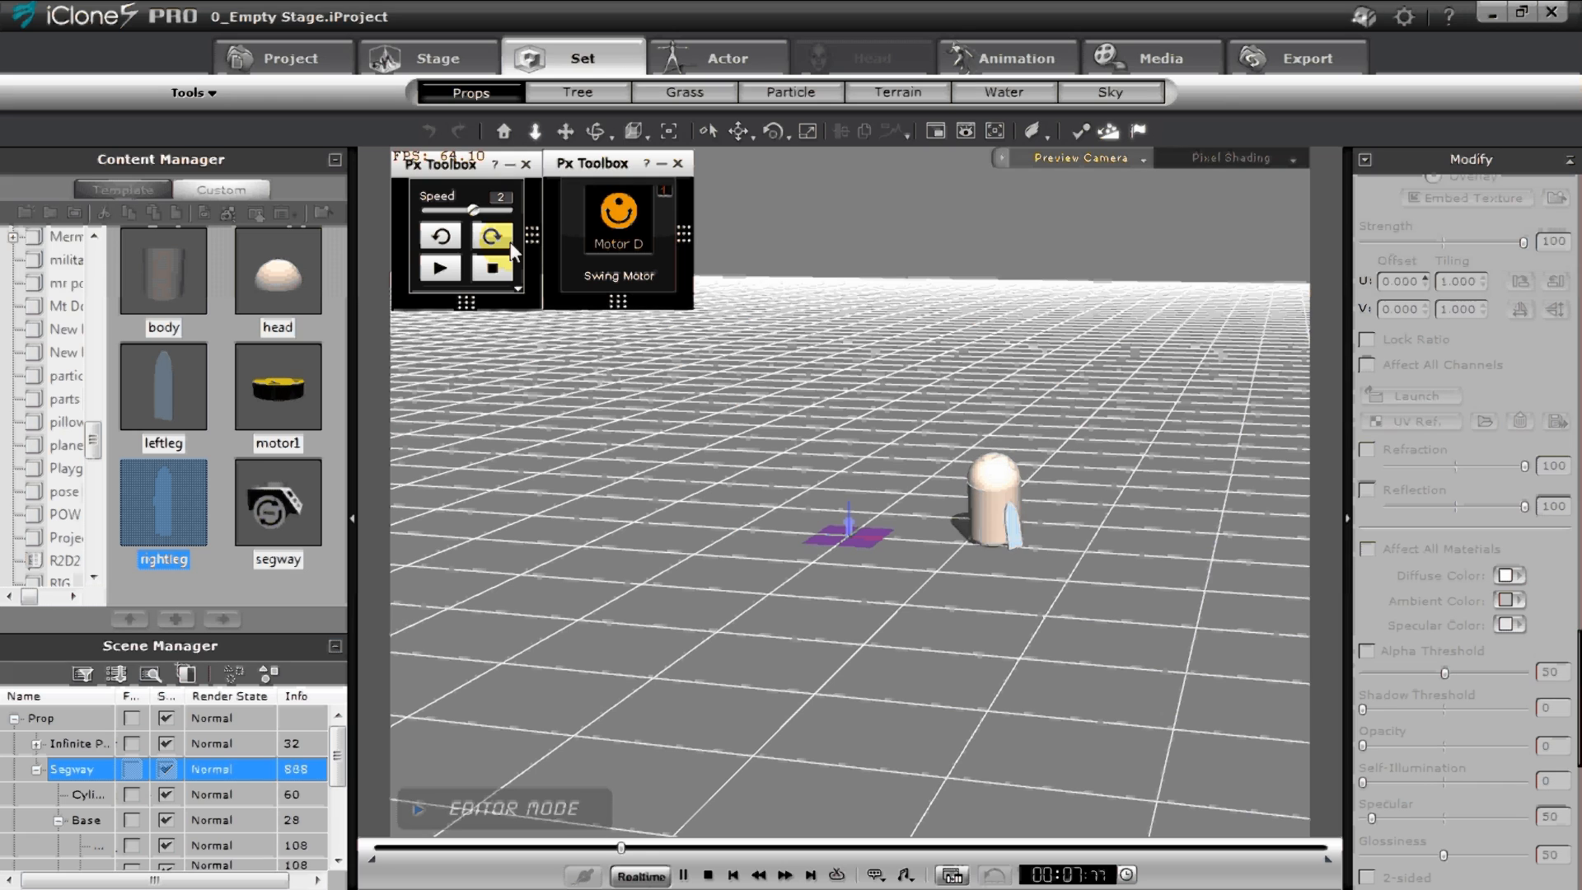
# - Vary the swing motor's speed while the robot moves, stop the motor, and end the simulation
pyautogui.moveTo(609, 209)
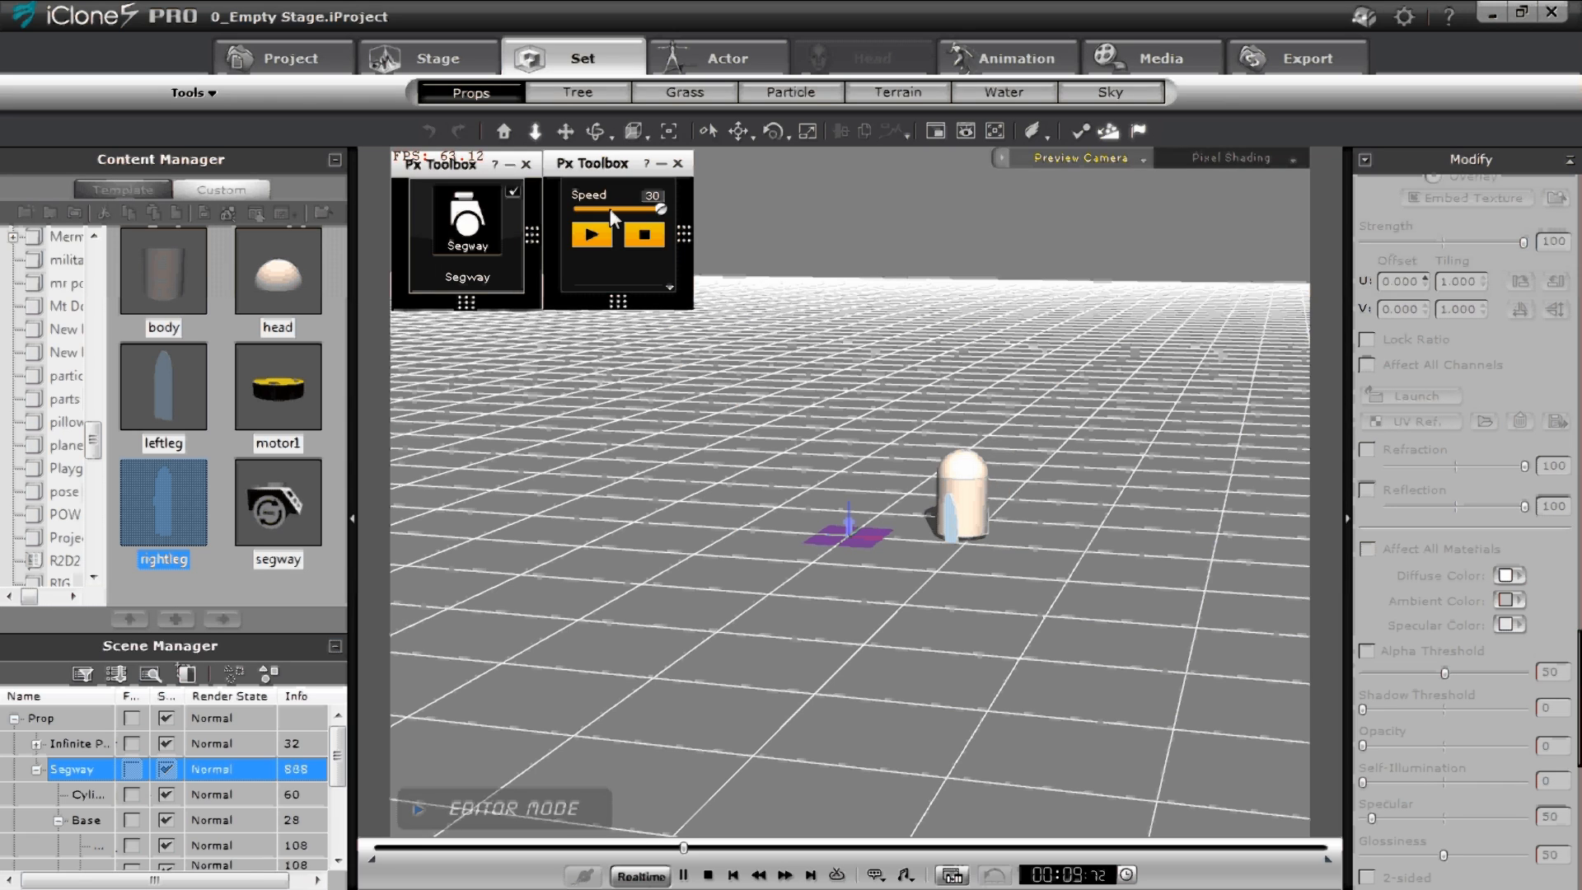
pyautogui.moveTo(659, 207); pyautogui.dragTo(582, 221)
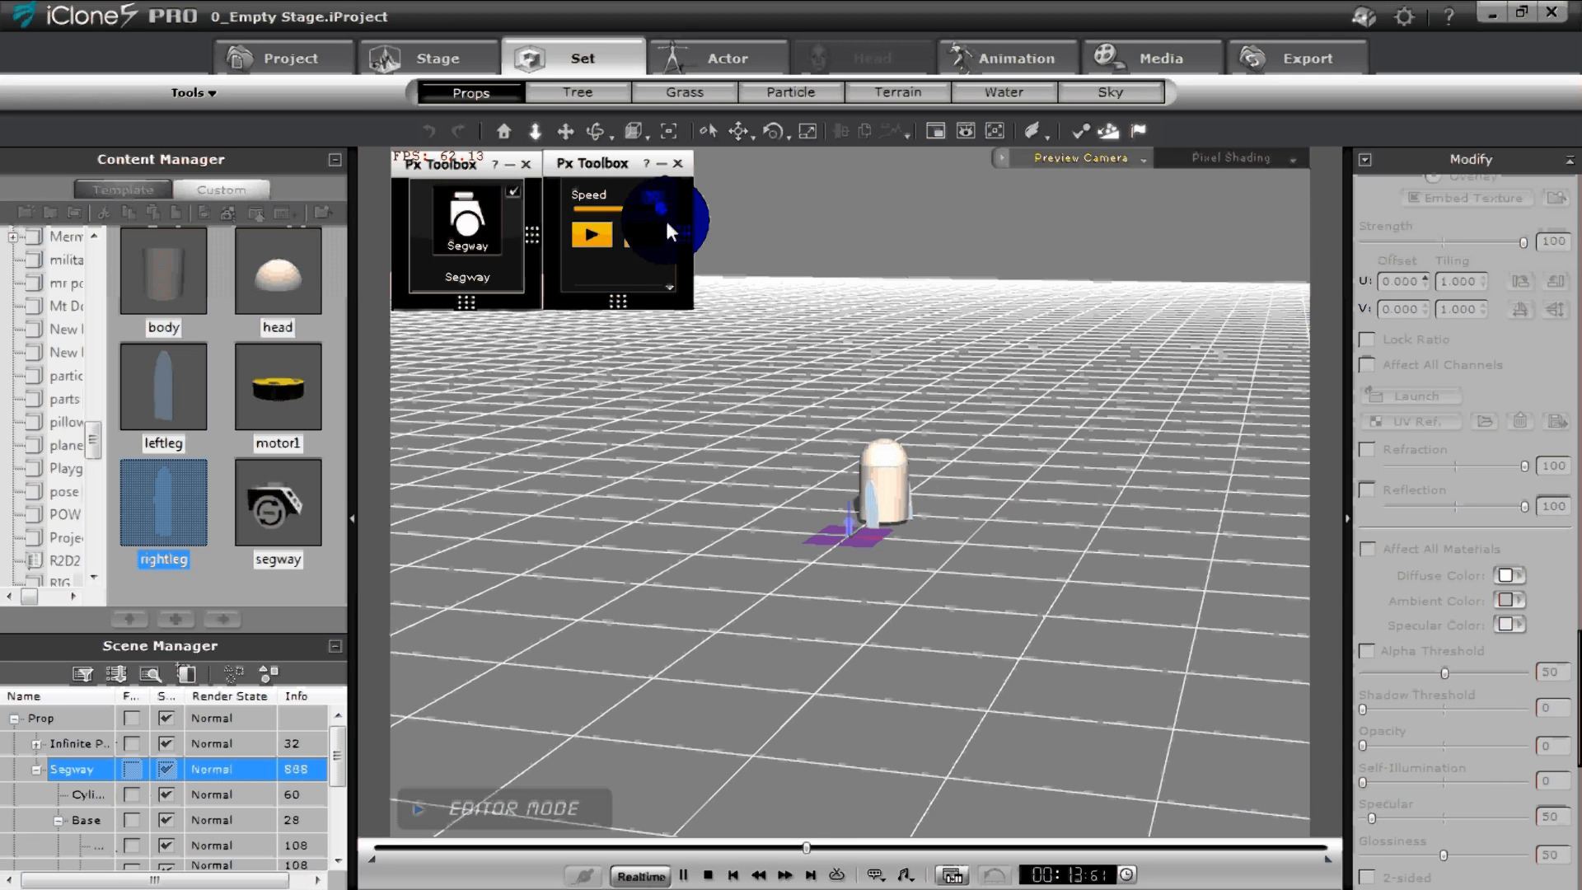
pyautogui.click(645, 226)
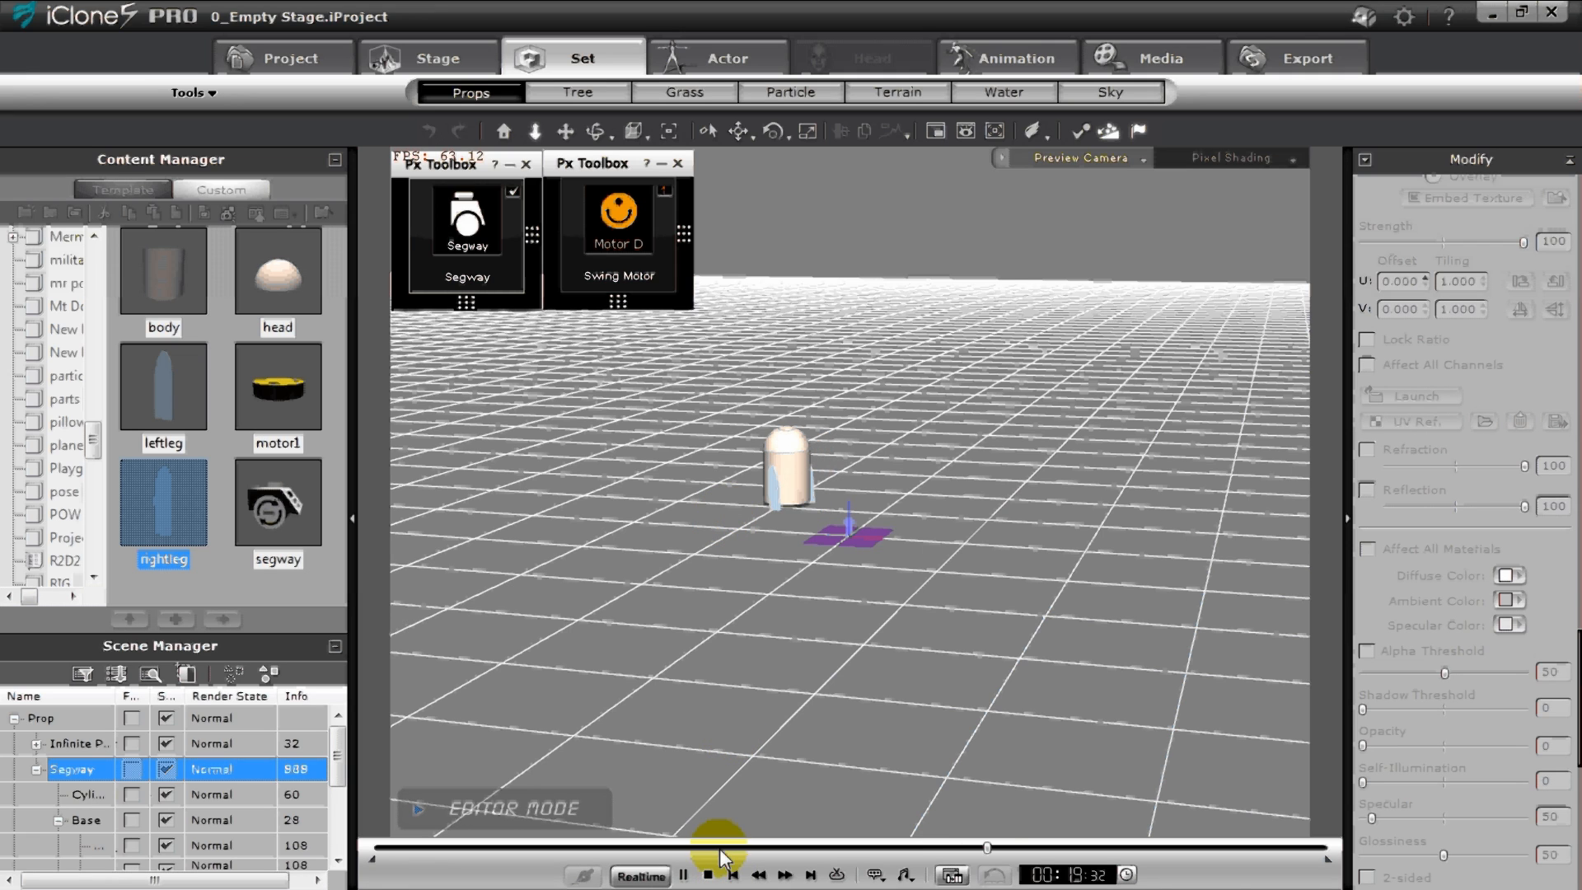
pyautogui.click(709, 875)
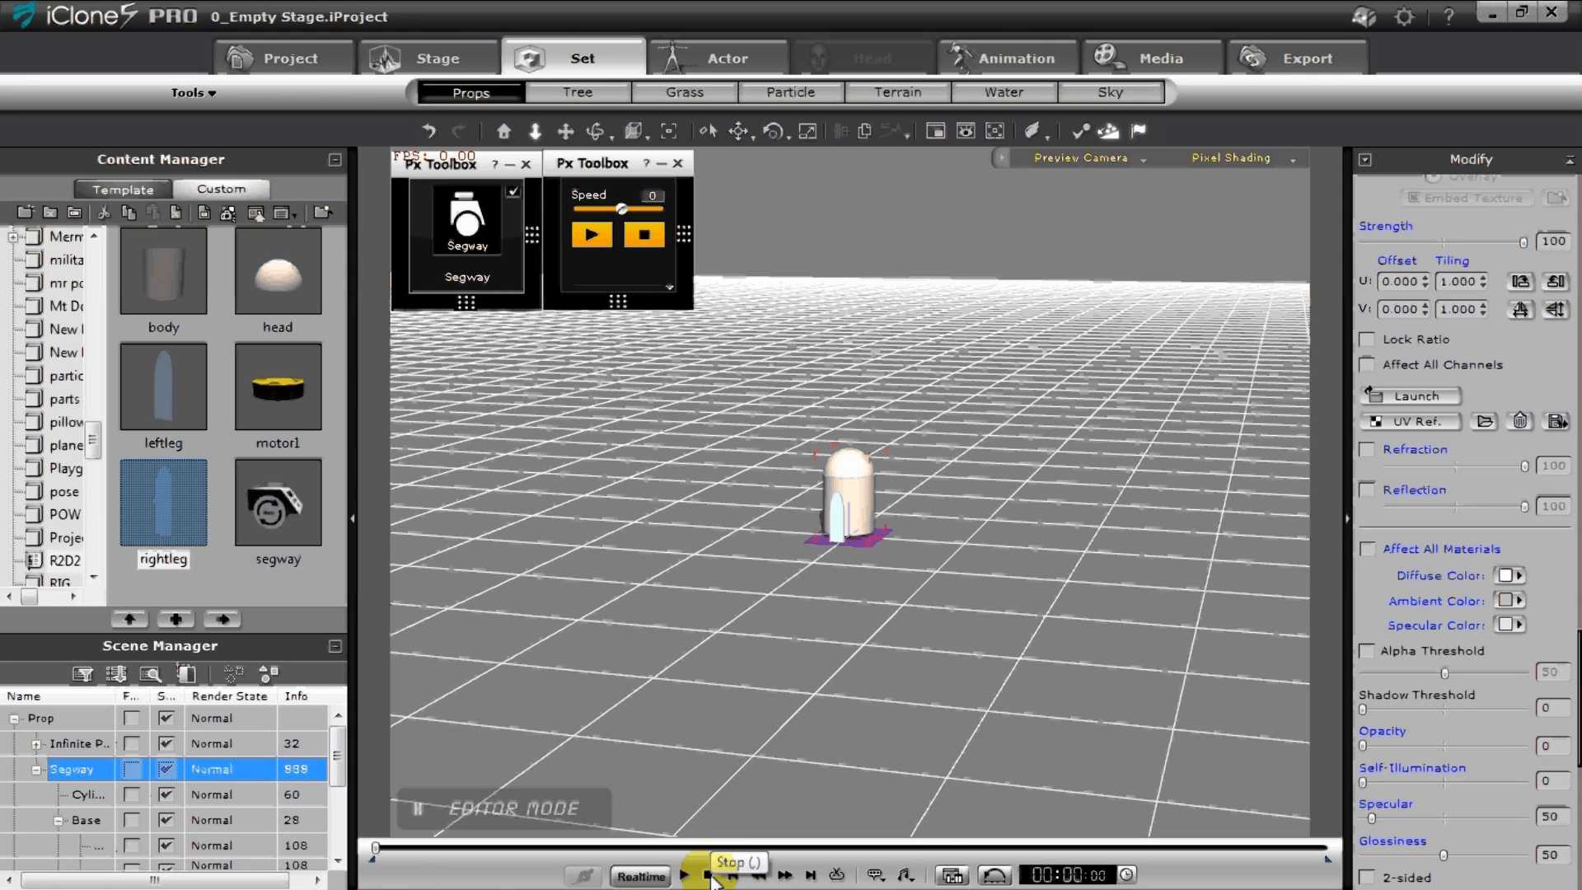